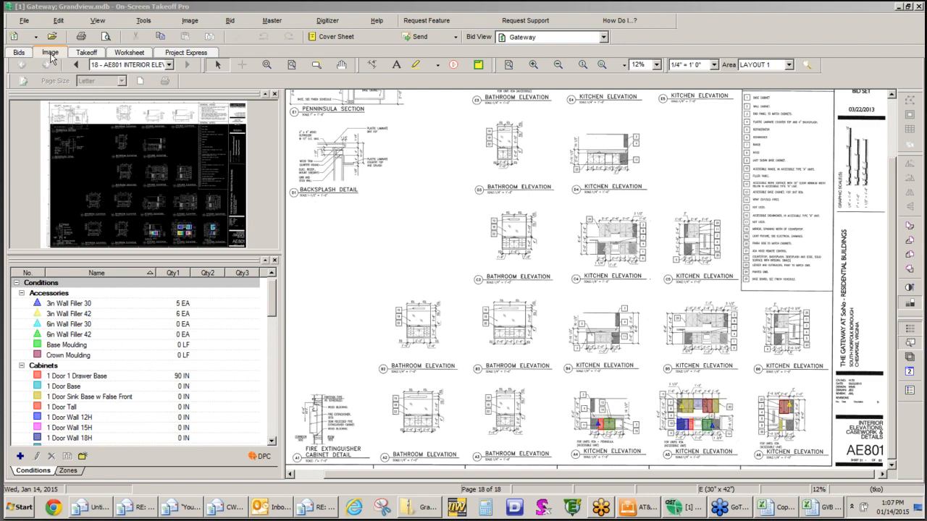
# Check the bid list, return to the drawing and display page 10, the AE401 enlarged unit plans
pyautogui.click(20, 55)
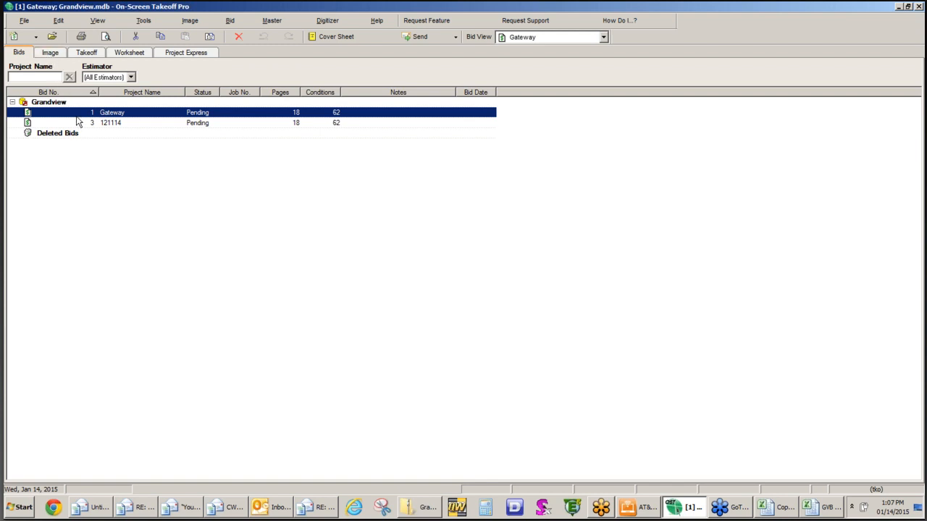
pyautogui.click(53, 55)
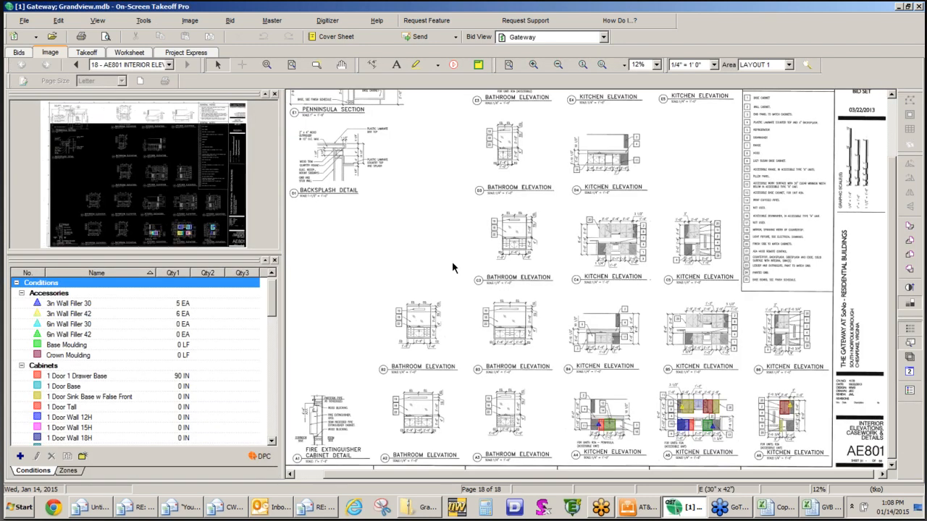
pyautogui.click(169, 65)
pyautogui.click(169, 65)
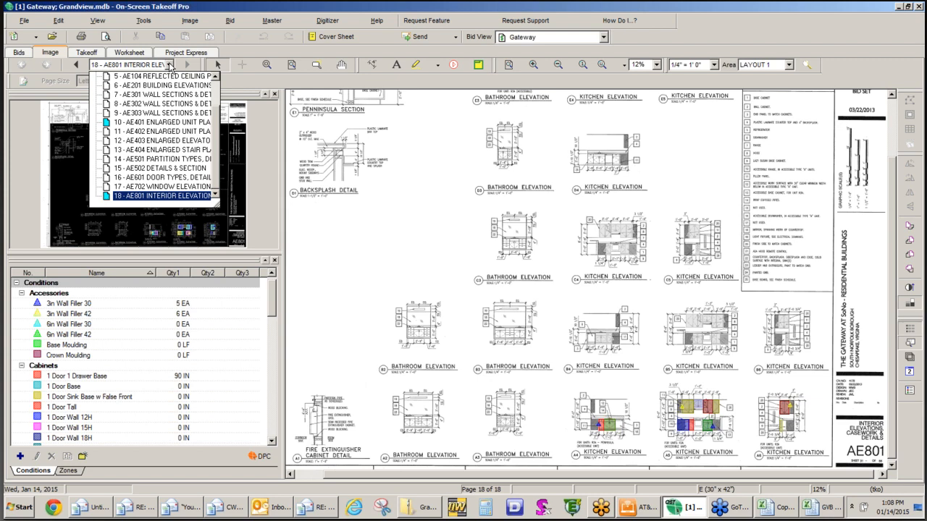
pyautogui.click(155, 123)
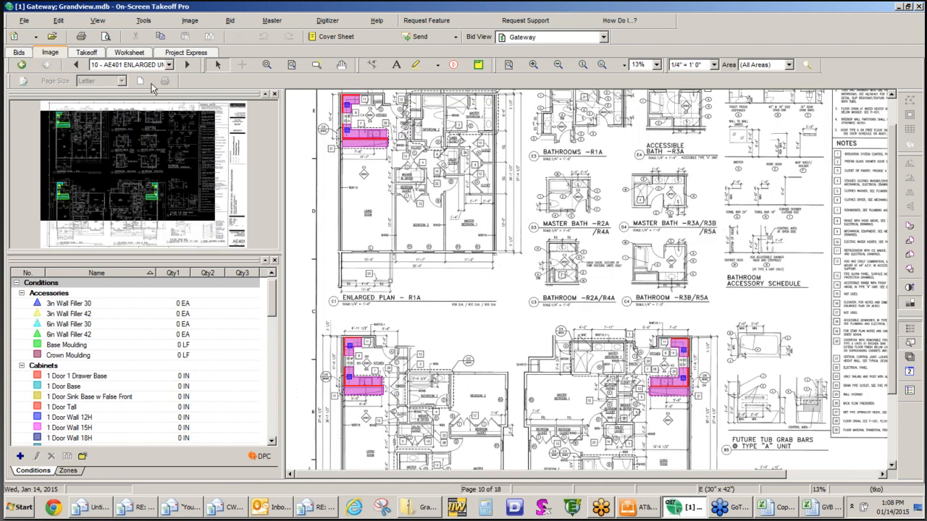
# View page 3, the AE102 third floor and attic plan, followed by page 2, AE101 1st and 2nd floor plans
pyautogui.click(168, 65)
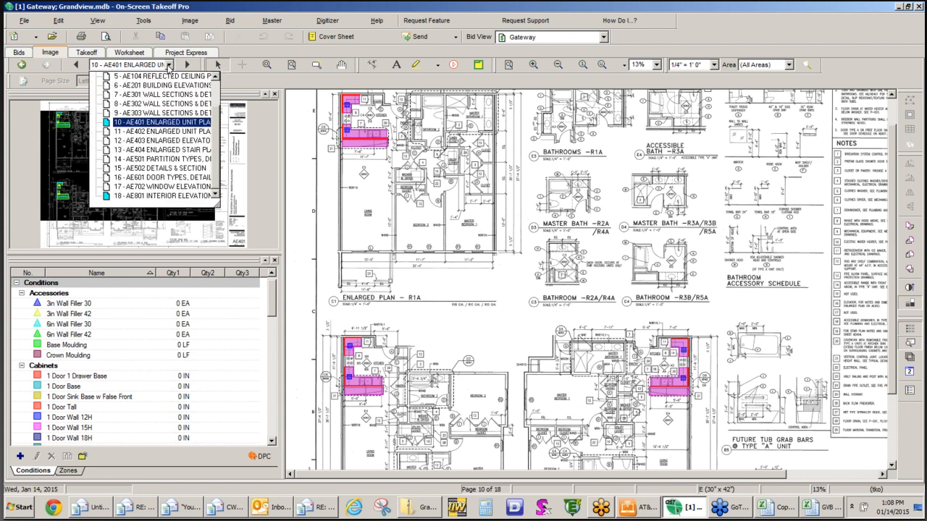
pyautogui.scroll(2, 173, 101)
pyautogui.click(174, 103)
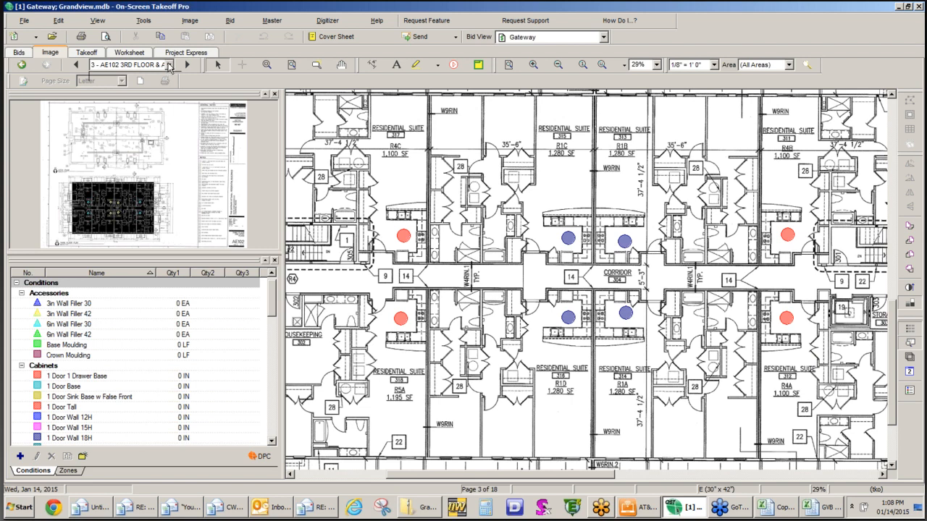
pyautogui.click(169, 65)
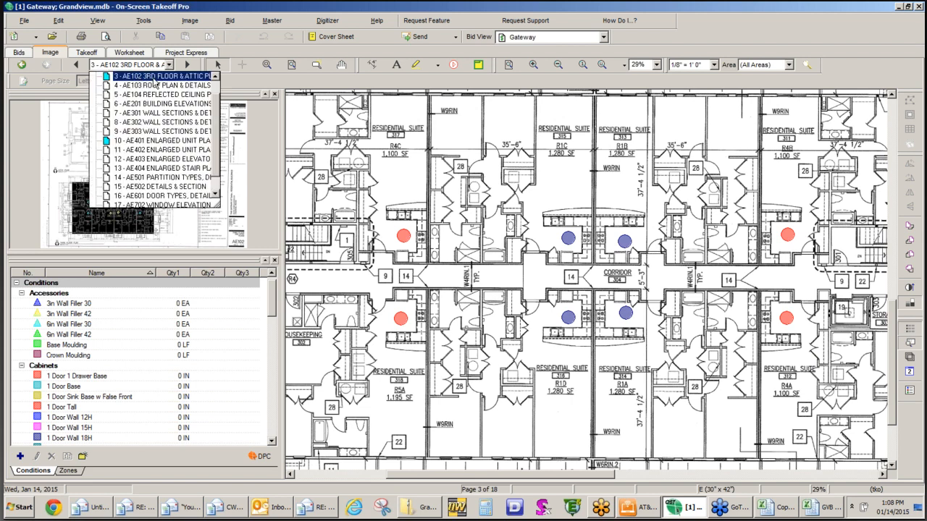
pyautogui.scroll(1, 174, 94)
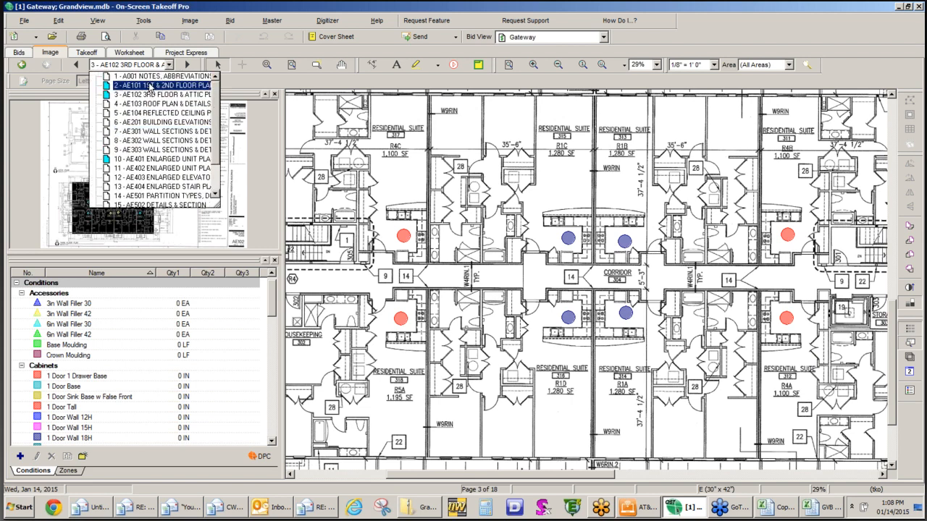
pyautogui.click(152, 77)
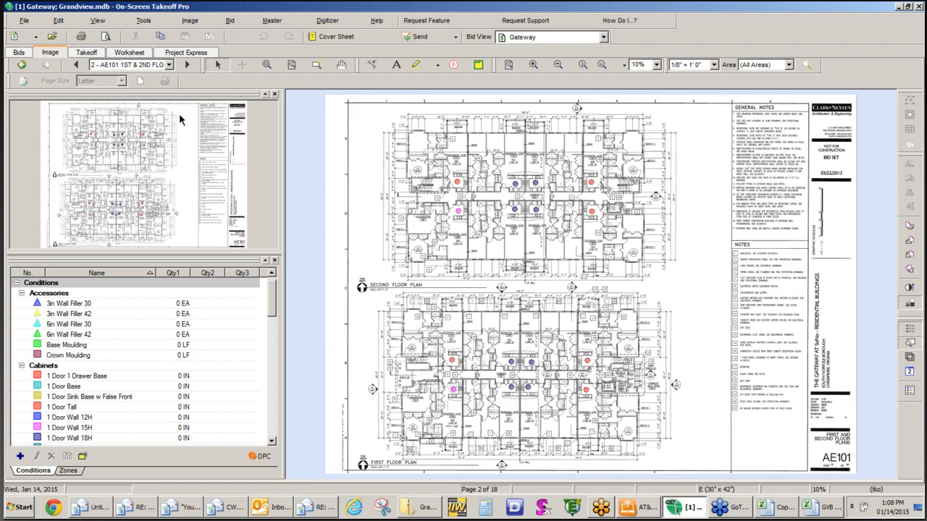
# Revisit the AE102 floor plan and return to page 18, the AE801 interior elevations
pyautogui.click(169, 65)
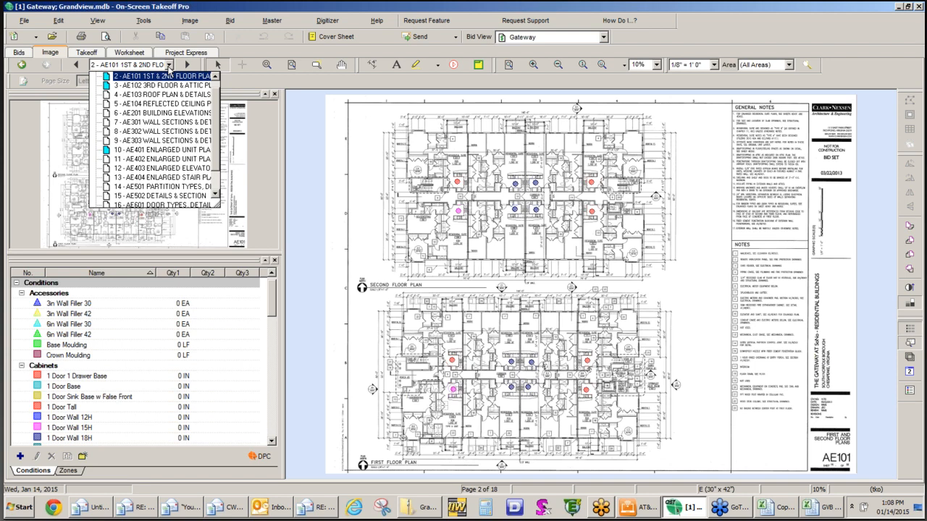
pyautogui.click(163, 81)
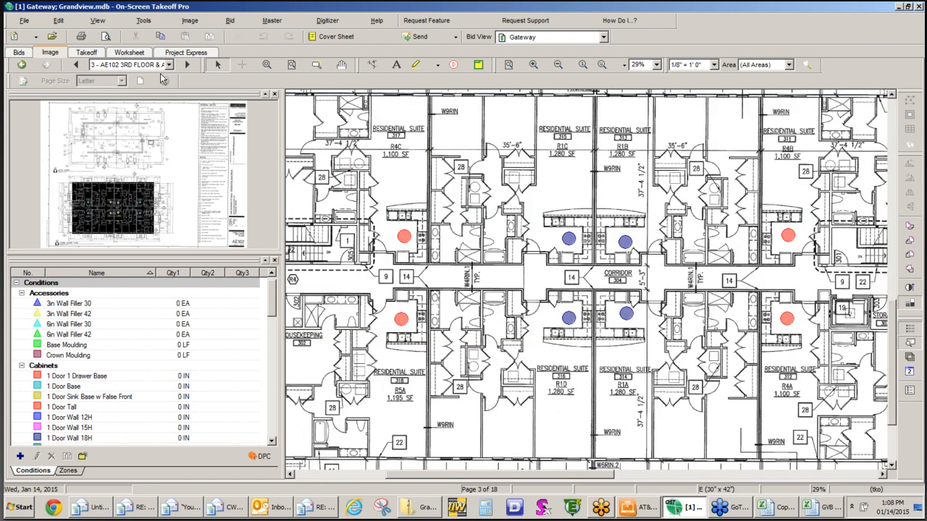
pyautogui.click(169, 65)
pyautogui.click(147, 196)
pyautogui.scroll(-5, 145, 195)
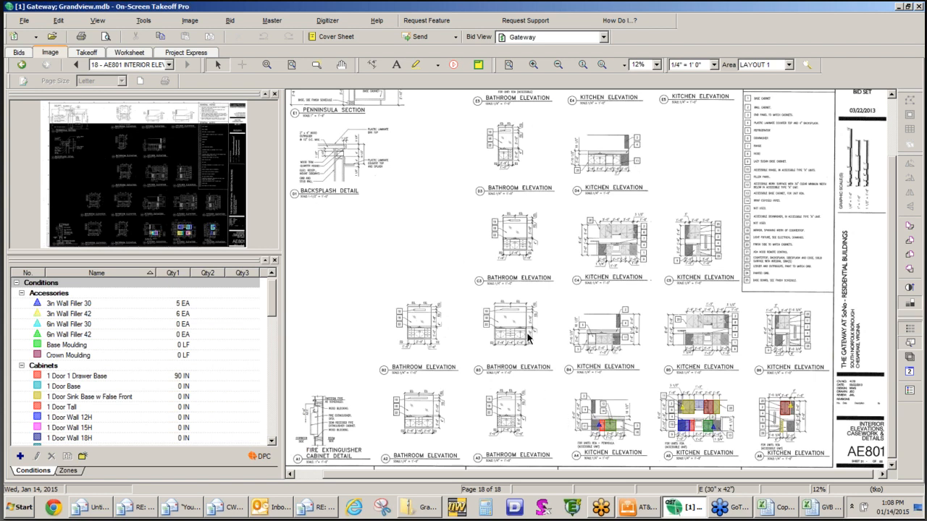
# Review the takeoff quantities by area and the bid worksheet, and return to the elevation drawing
pyautogui.click(86, 53)
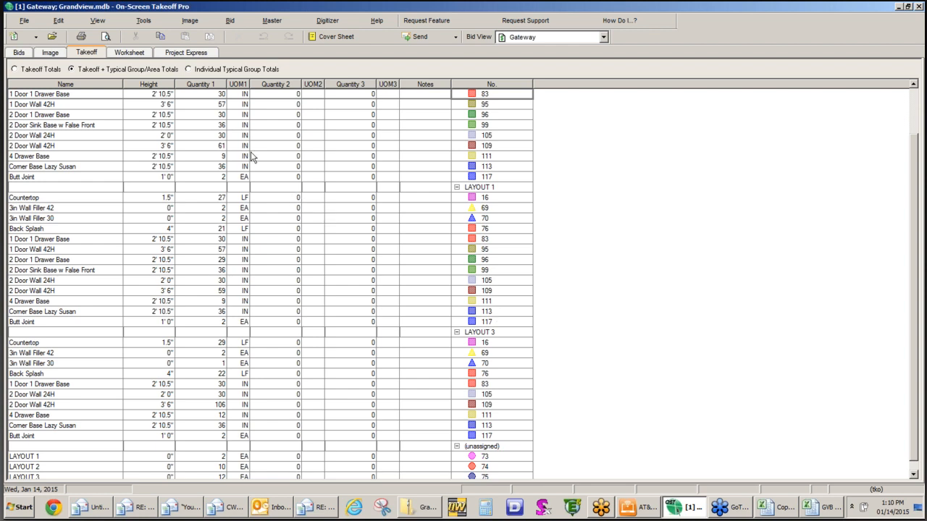
pyautogui.click(129, 55)
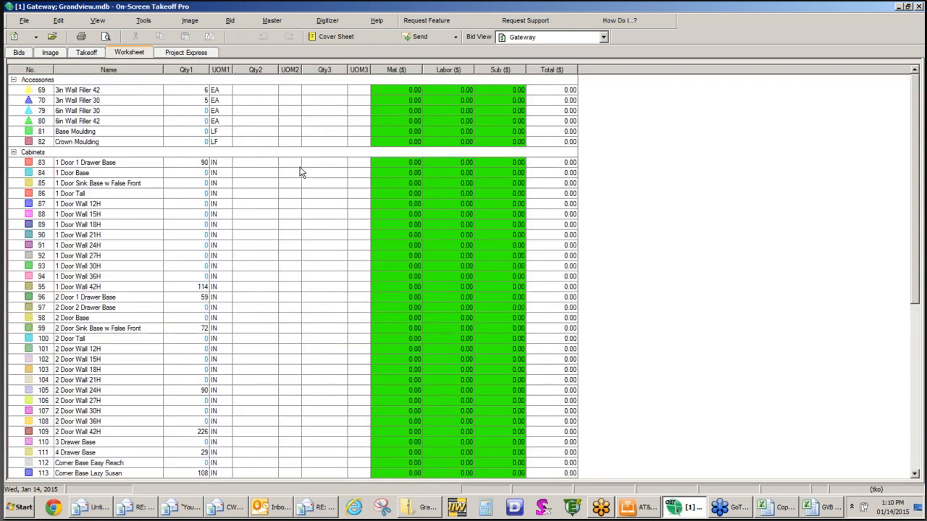
pyautogui.click(46, 54)
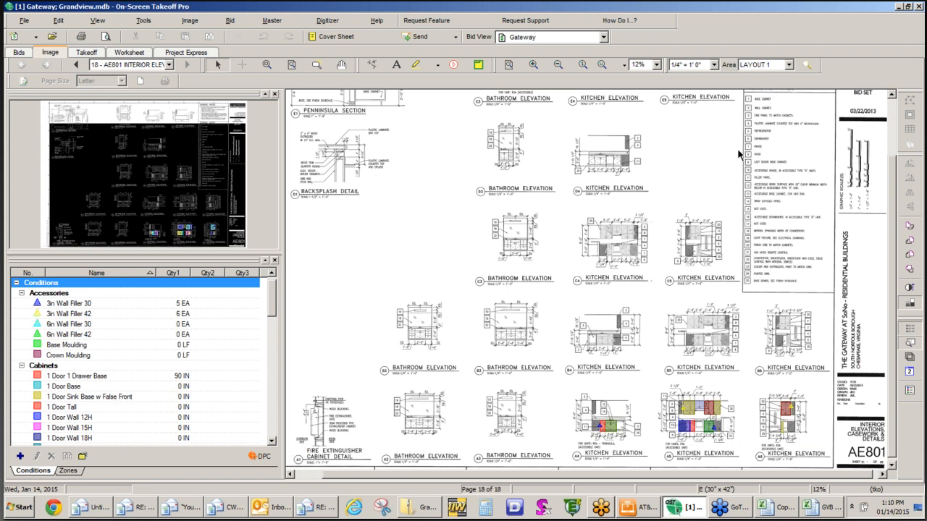
# Add a new bid area named LAYOUT 4 and select it as the active area
pyautogui.click(788, 64)
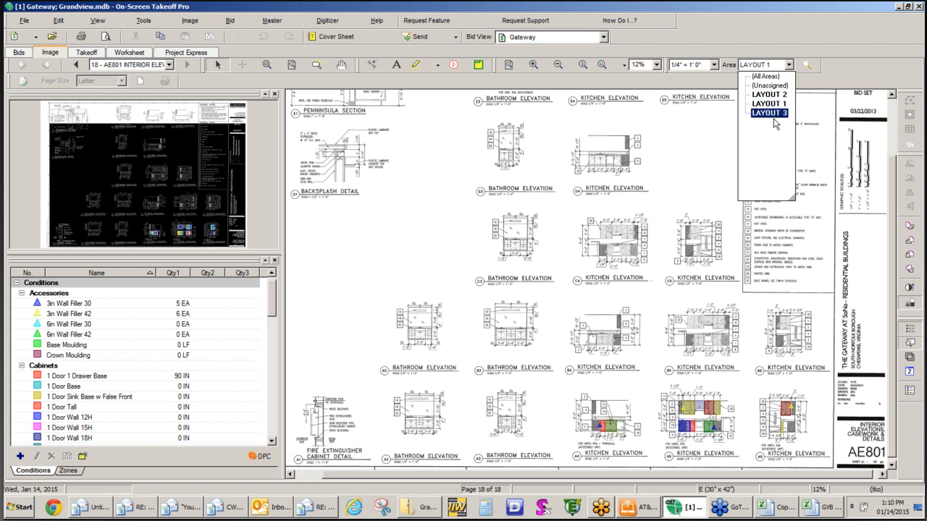
pyautogui.click(804, 64)
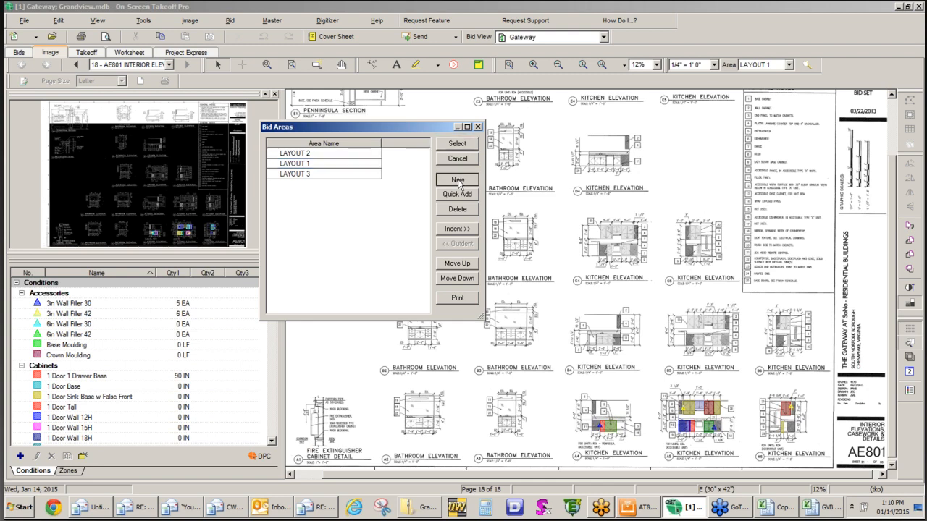
pyautogui.click(457, 181)
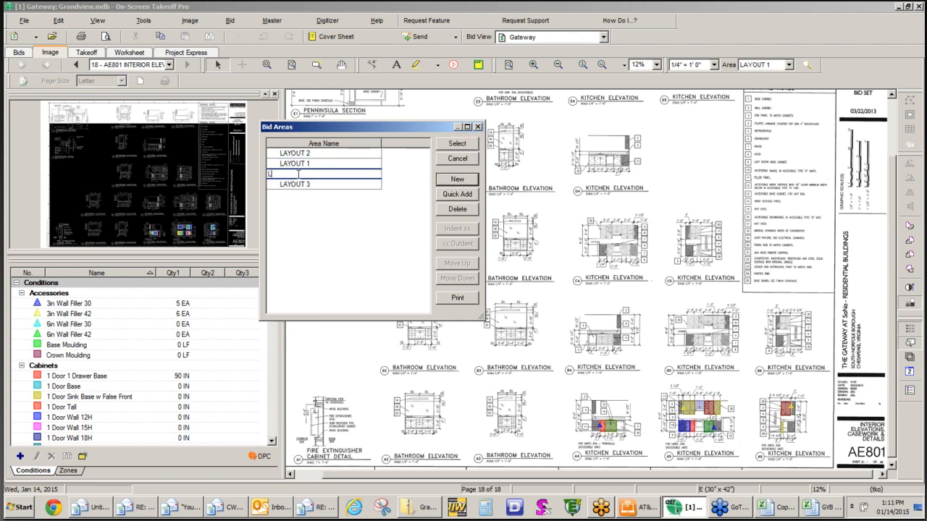
pyautogui.write('LA')
pyautogui.write('YOU')
pyautogui.write('S')
pyautogui.press('BackSpace')
pyautogui.write('T 4')
pyautogui.click(314, 210)
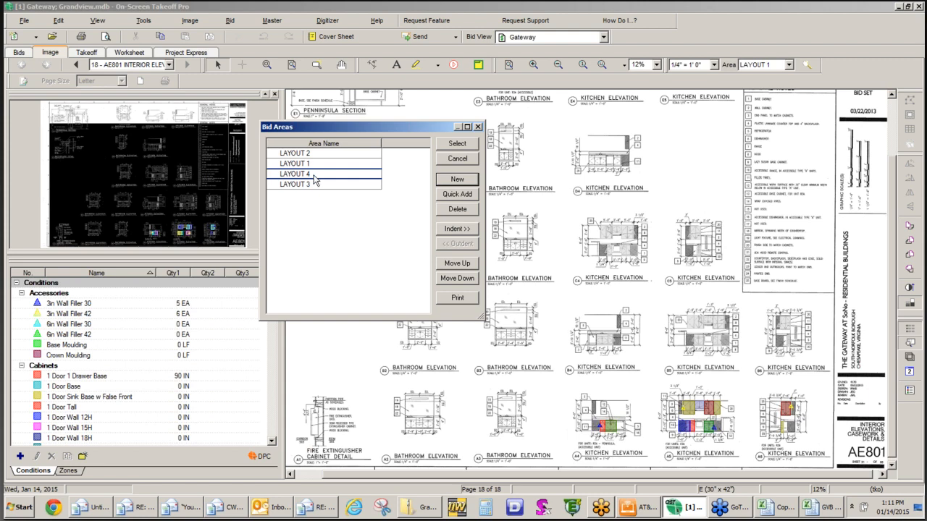
pyautogui.click(452, 144)
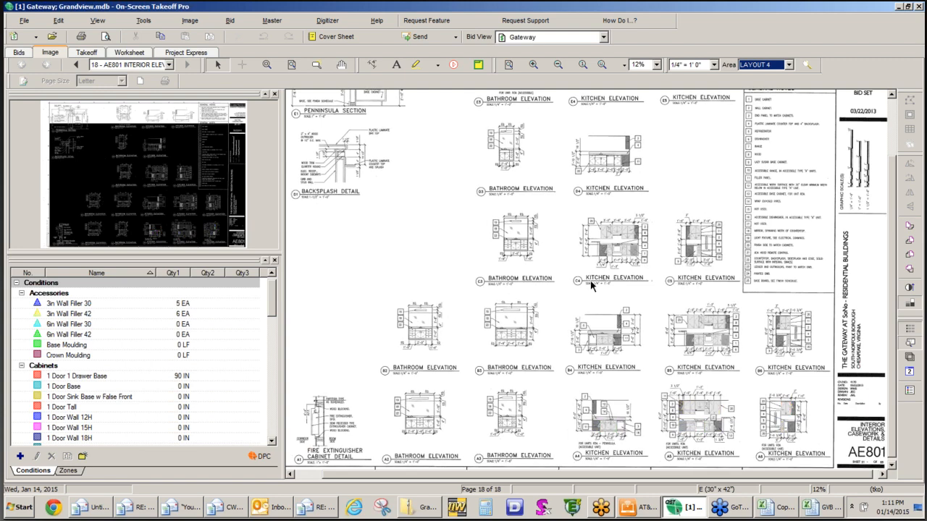
# Show the LAYOUT 1 area and magnify its kitchen elevations A4 to A6
pyautogui.click(788, 65)
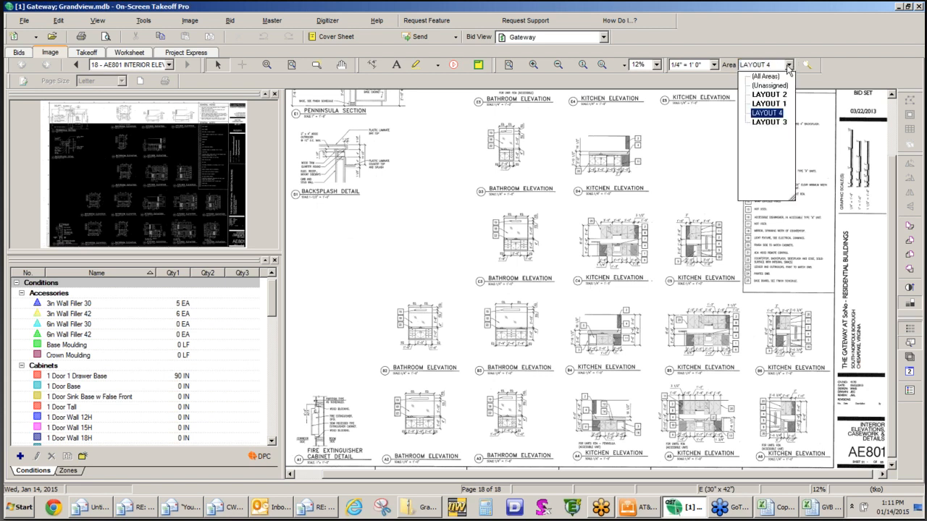
pyautogui.click(770, 105)
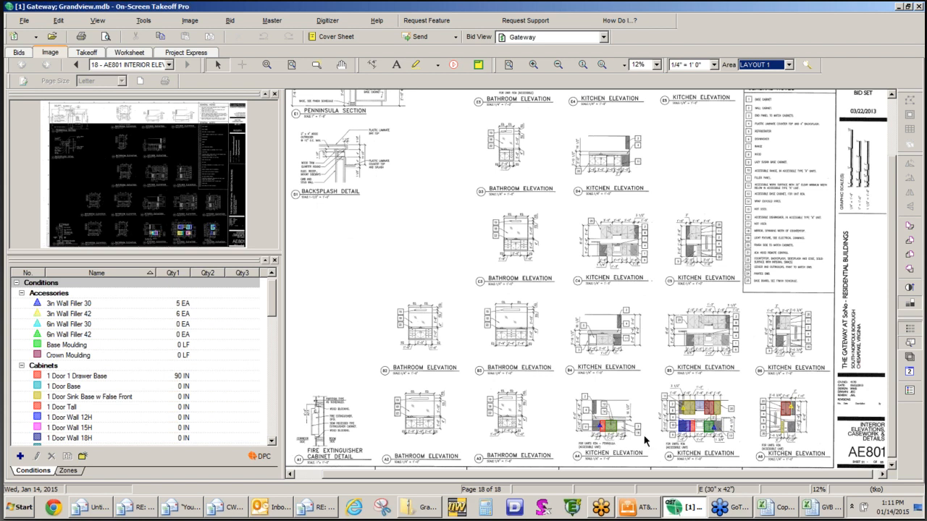
pyautogui.click(266, 64)
pyautogui.moveTo(553, 454); pyautogui.dragTo(816, 375)
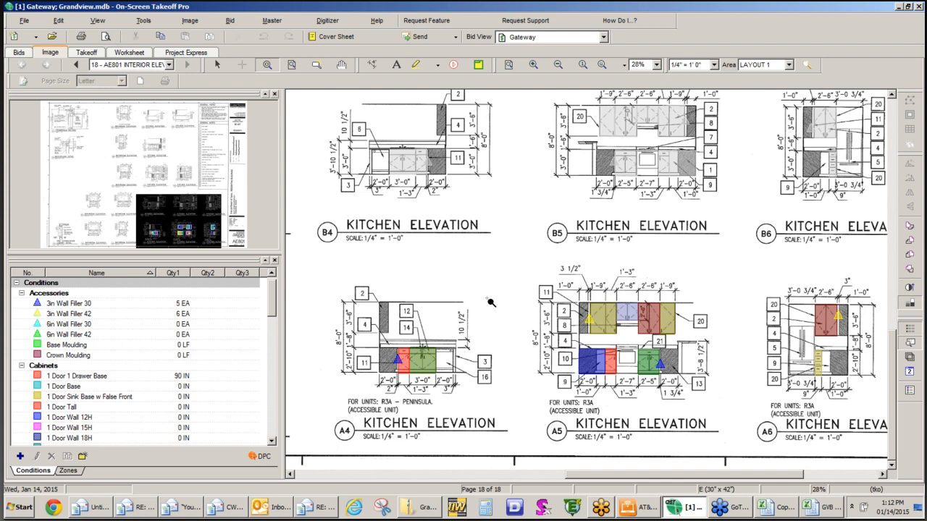
# View the LAYOUT 2 area's kitchen takeoff, followed by the LAYOUT 3 area's at elevations C4 and C5
pyautogui.click(790, 65)
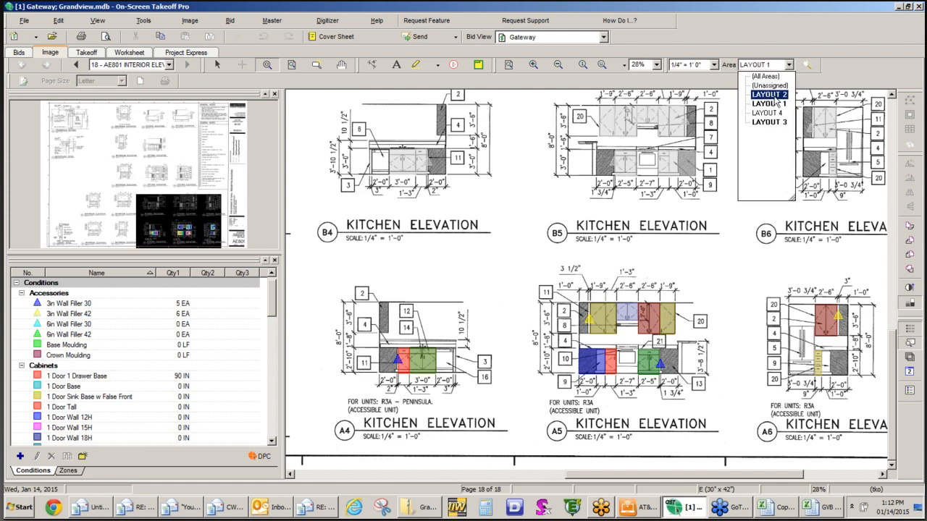
pyautogui.click(770, 95)
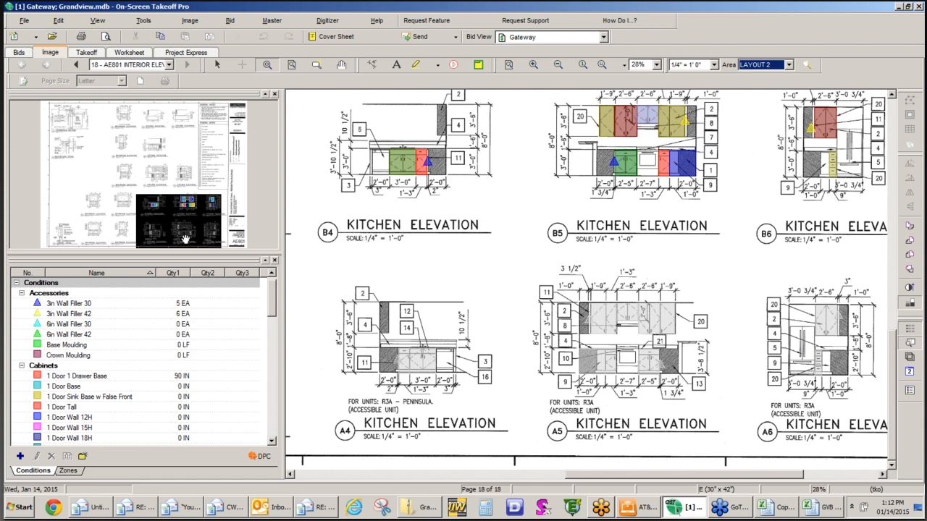
pyautogui.moveTo(184, 239); pyautogui.dragTo(176, 194)
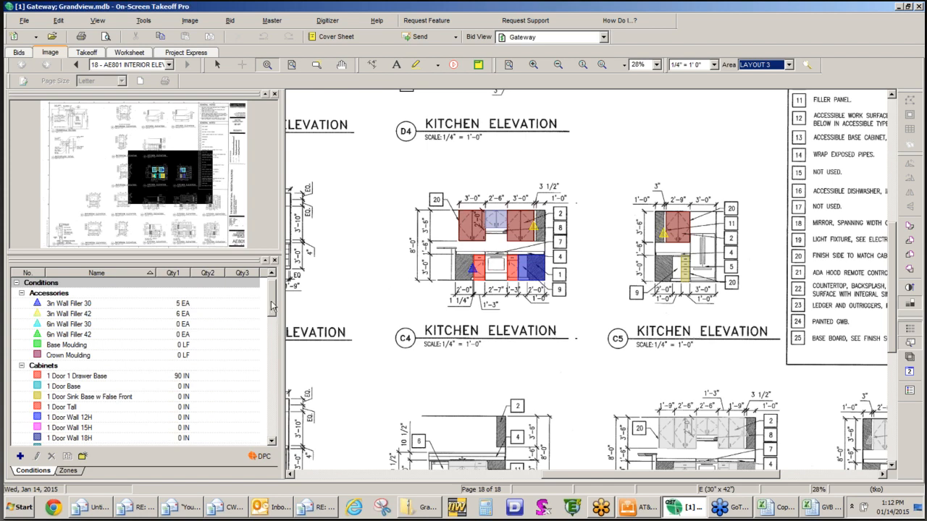
# Look through the Layouts conditions and set the displayed area to (All Areas)
pyautogui.moveTo(274, 310); pyautogui.dragTo(289, 383)
pyautogui.scroll(-4, 88, 359)
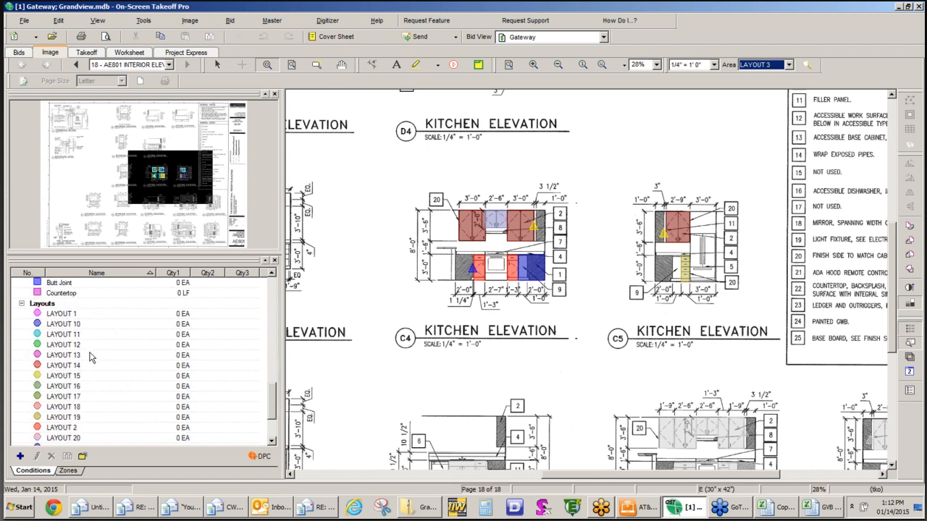
pyautogui.scroll(-2, 87, 361)
pyautogui.scroll(2, 86, 362)
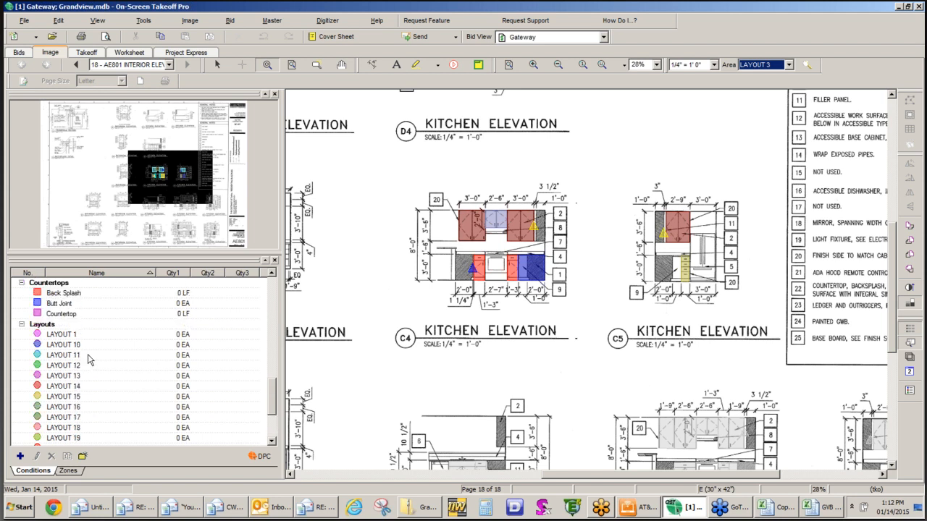
pyautogui.click(788, 65)
pyautogui.click(765, 76)
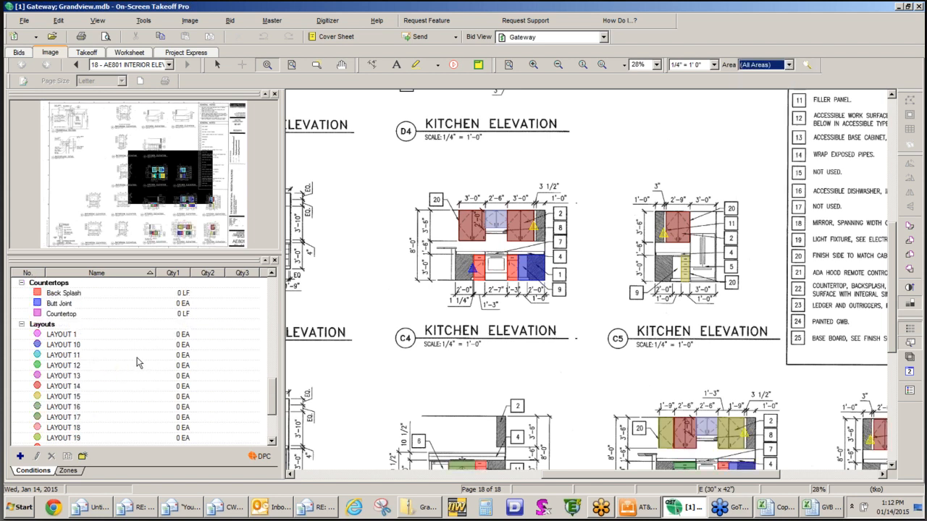
pyautogui.moveTo(274, 403); pyautogui.dragTo(277, 386)
pyautogui.scroll(8, 278, 388)
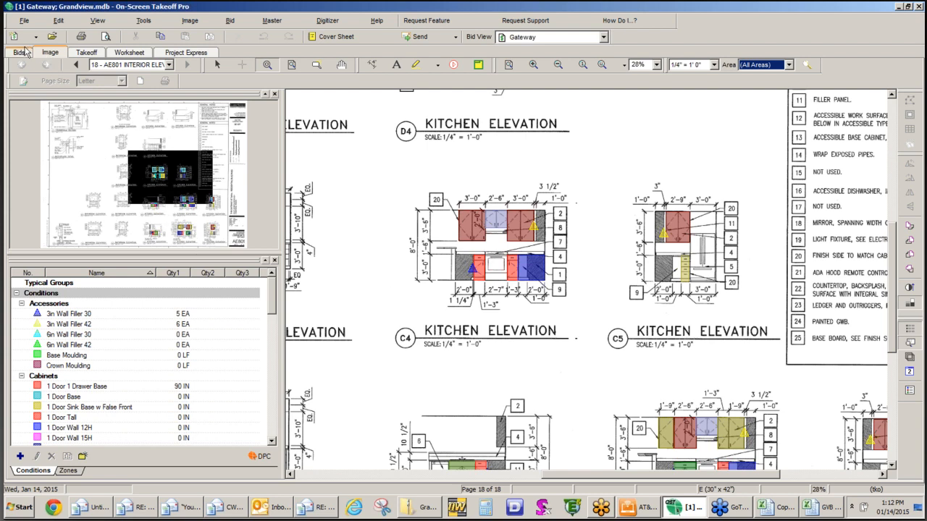
# Export the takeoff quantities to a CSV file named 11415 in the OST folder
pyautogui.click(86, 53)
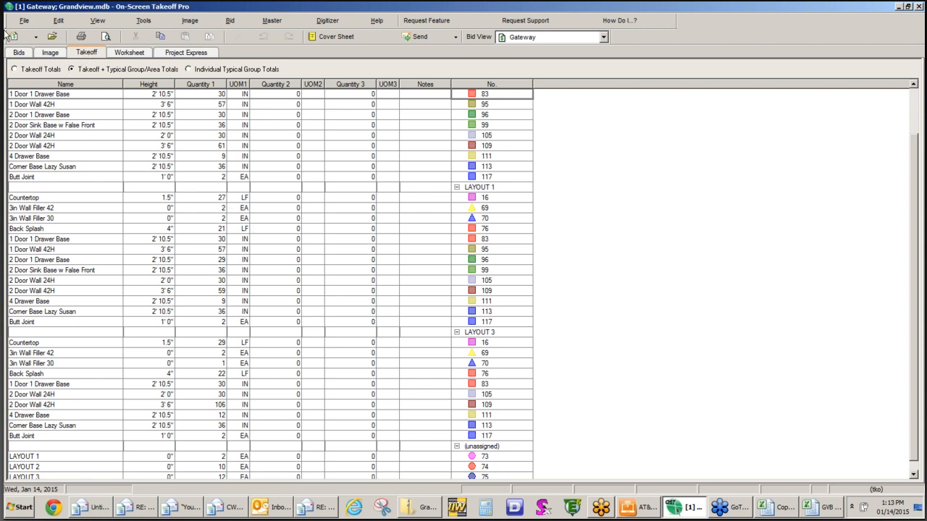
pyautogui.click(25, 21)
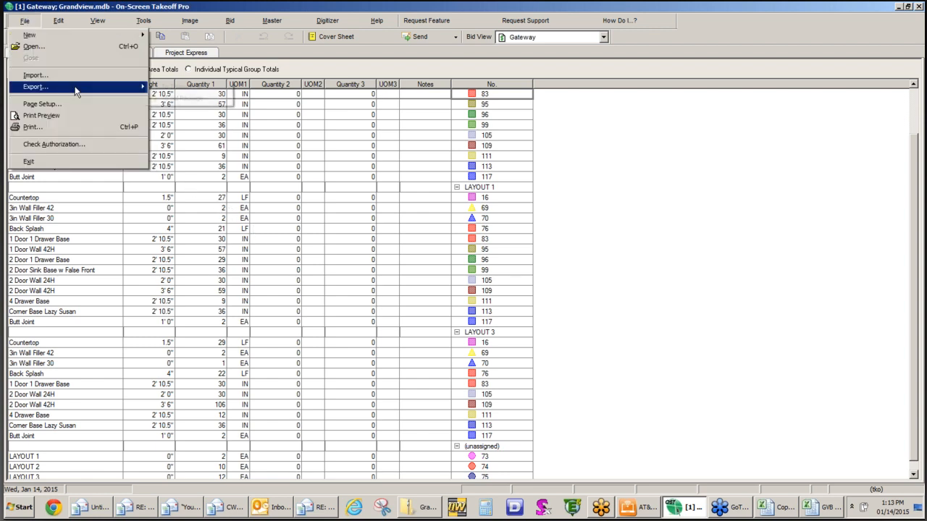
pyautogui.click(134, 86)
pyautogui.click(525, 225)
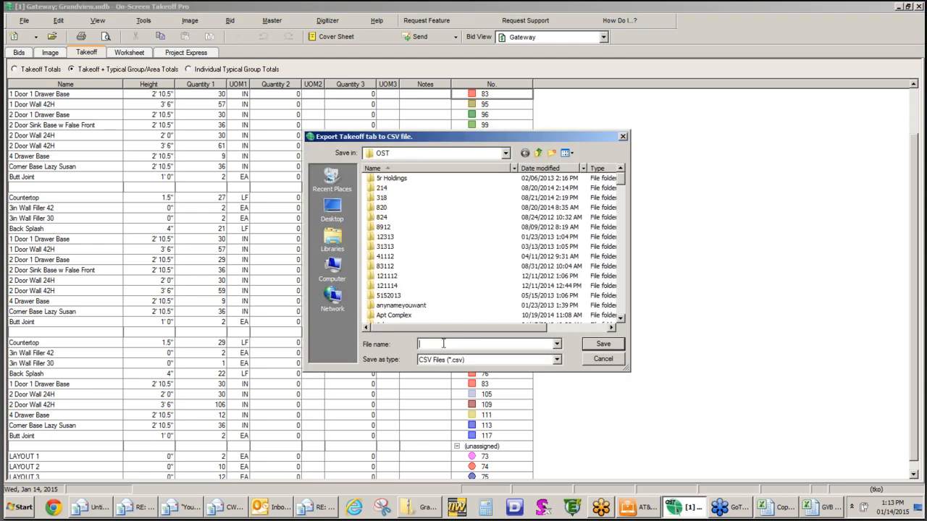
pyautogui.write('11415')
pyautogui.click(601, 345)
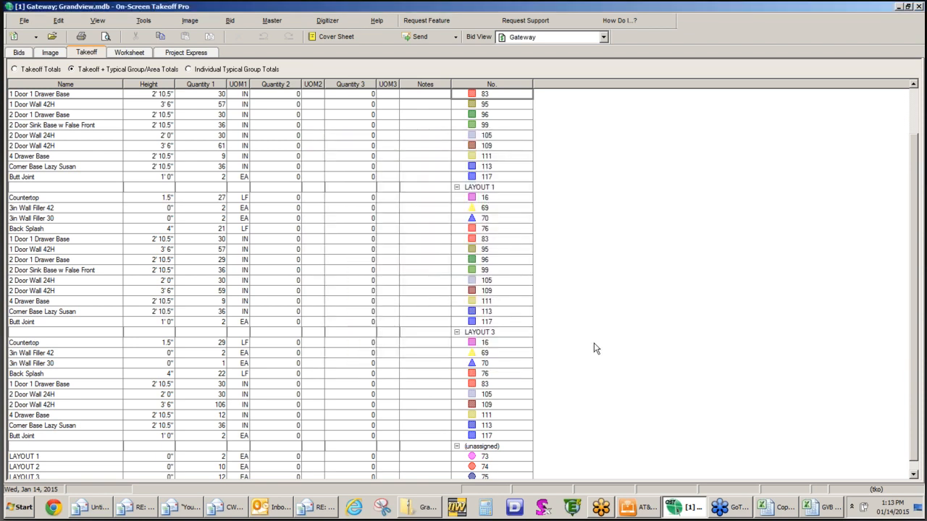
# Switch to Windows Explorer and open the OST folder inside OCS Documents on the C: drive
pyautogui.click(420, 511)
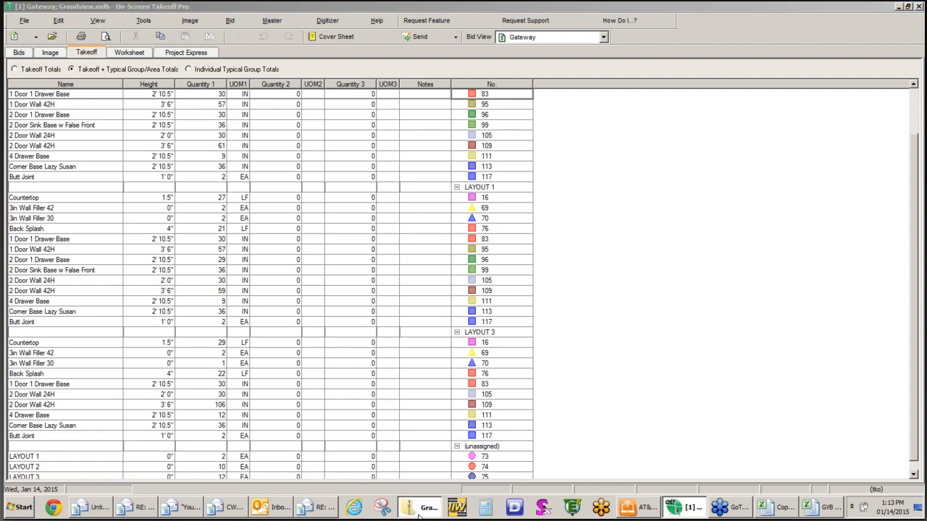
pyautogui.moveTo(289, 271); pyautogui.dragTo(259, 180)
pyautogui.click(175, 169)
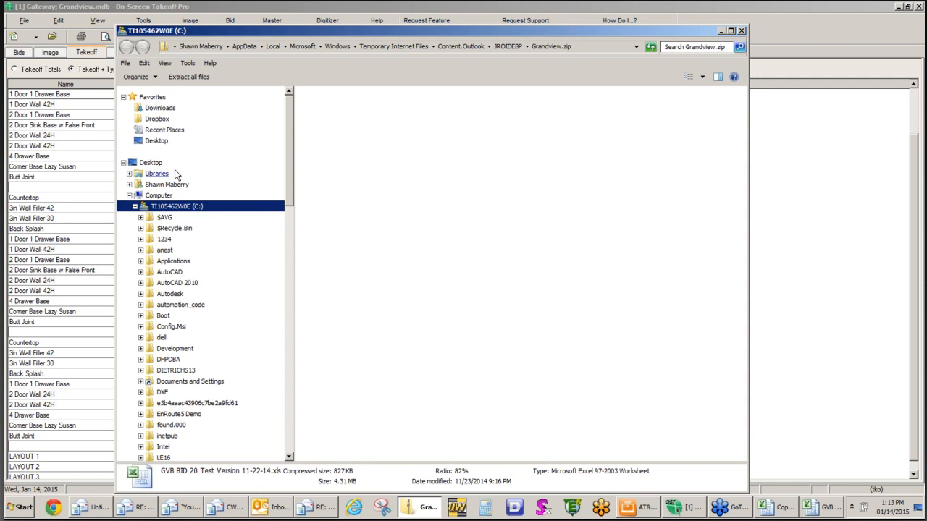
pyautogui.doubleClick(335, 252)
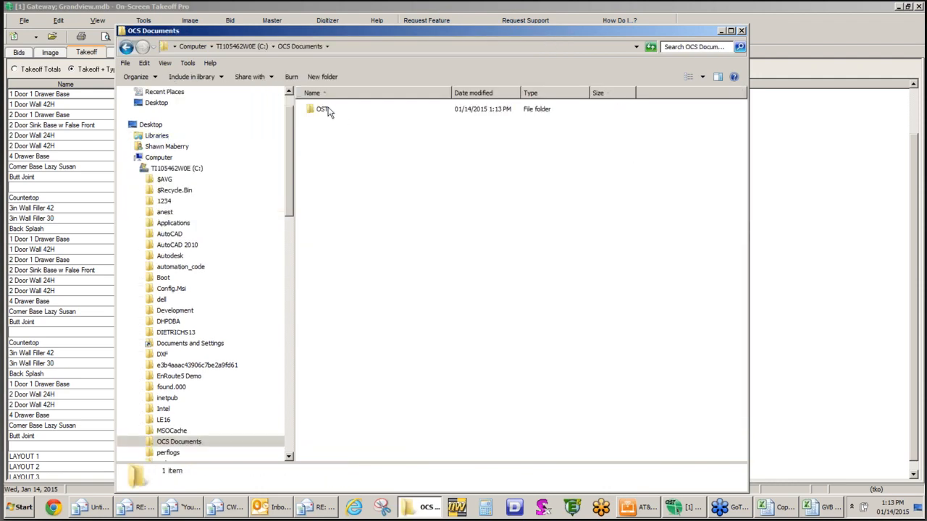
pyautogui.doubleClick(339, 112)
# Find the exported 11415.csv file in the OST folder and open it in Excel
pyautogui.scroll(-13, 416, 297)
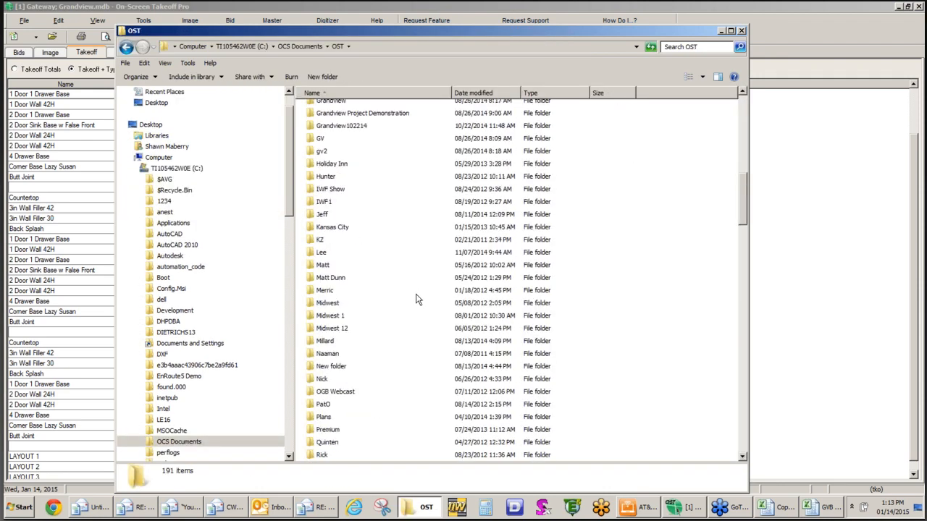
pyautogui.scroll(-8, 417, 299)
pyautogui.scroll(-5, 417, 299)
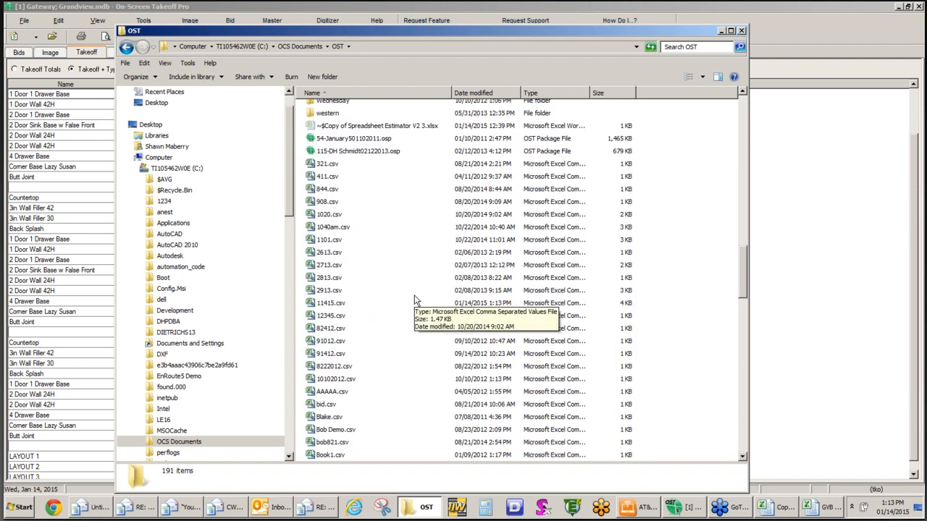
pyautogui.scroll(-1, 412, 300)
pyautogui.scroll(-7, 409, 299)
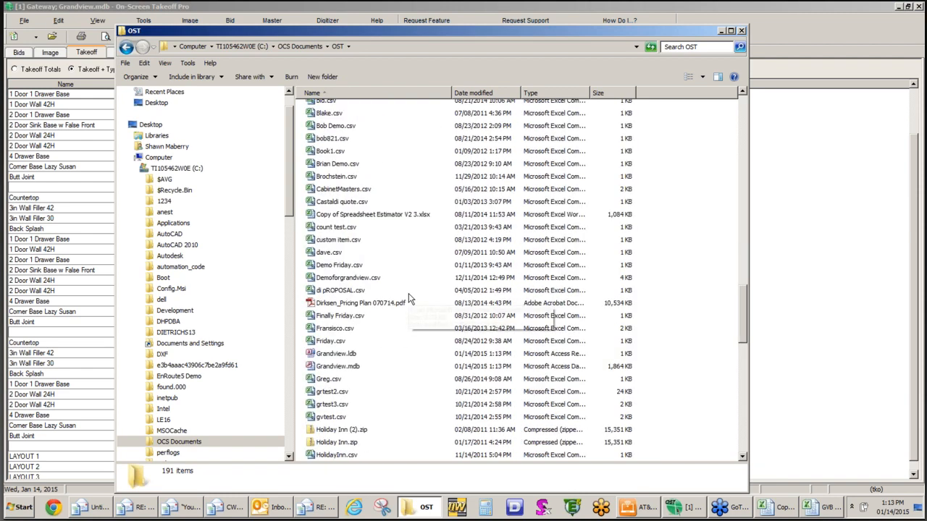
pyautogui.scroll(-14, 409, 294)
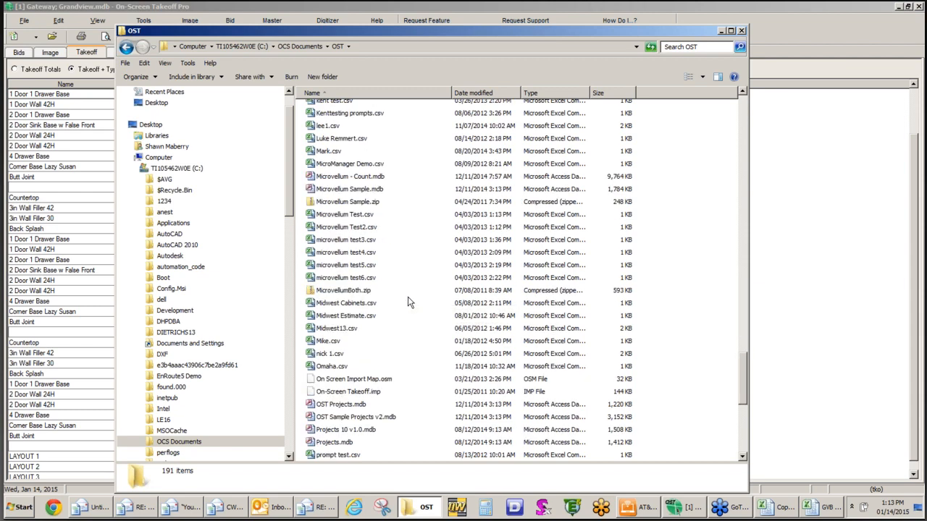
pyautogui.scroll(-6, 407, 293)
pyautogui.scroll(19, 407, 292)
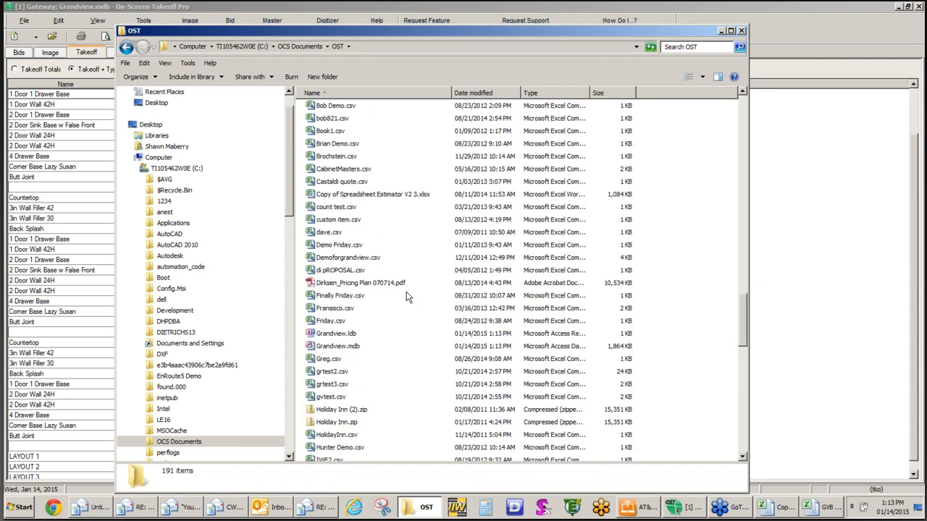
pyautogui.scroll(9, 406, 298)
pyautogui.click(330, 321)
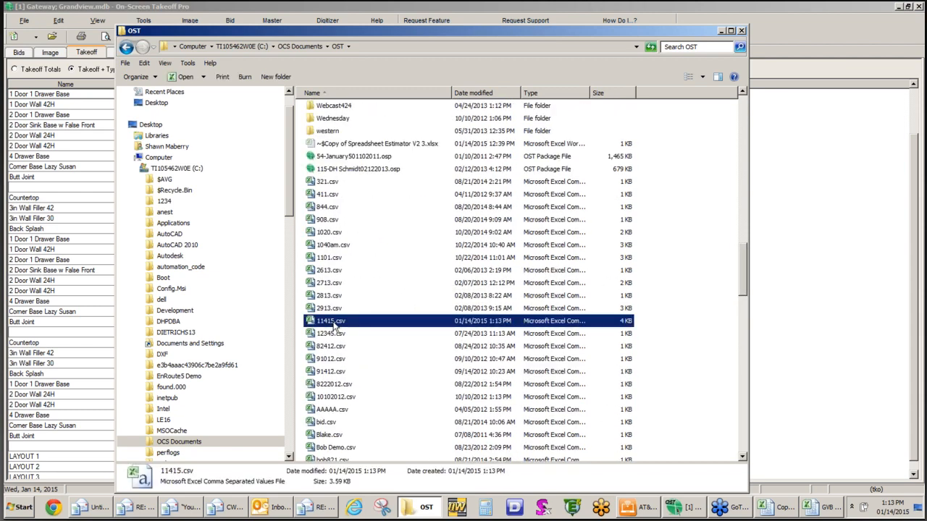
pyautogui.doubleClick(333, 324)
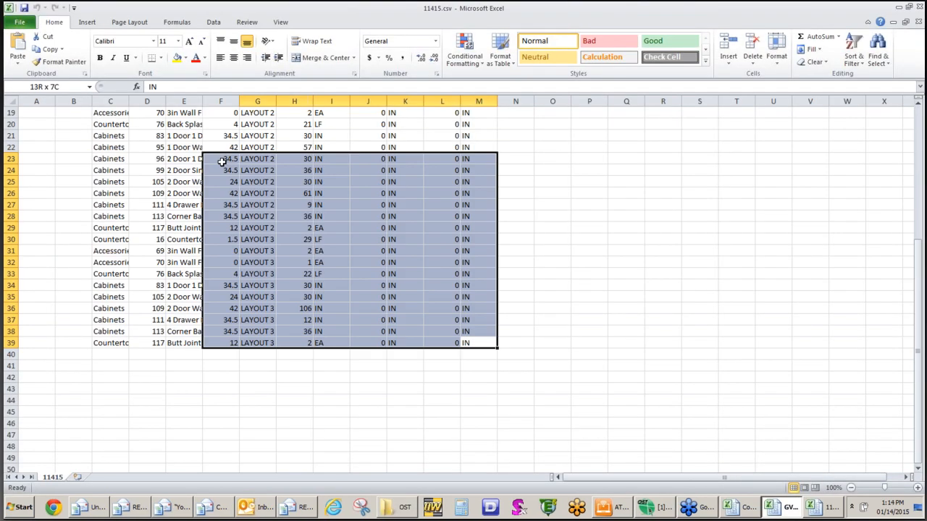
# Copy all the exported takeoff data in cells C1 to M39 of 11415.csv
pyautogui.moveTo(223, 161); pyautogui.dragTo(108, 112)
pyautogui.rightClick(161, 134)
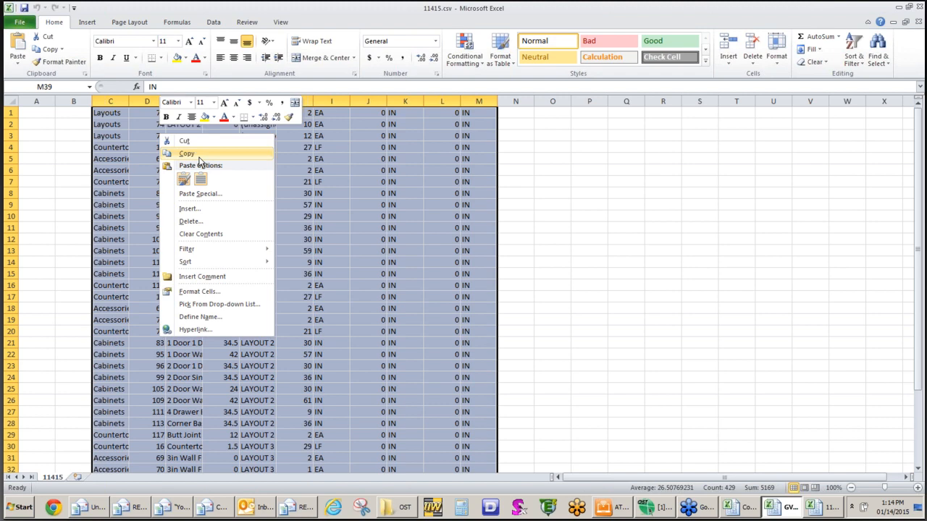
pyautogui.click(199, 161)
# Paste the copied takeoff data at cell A4 of the OST Data sheet in GVB BID 20 Test Version 11-22-14.xls and inspect row 12's quantity and product match
pyautogui.click(788, 515)
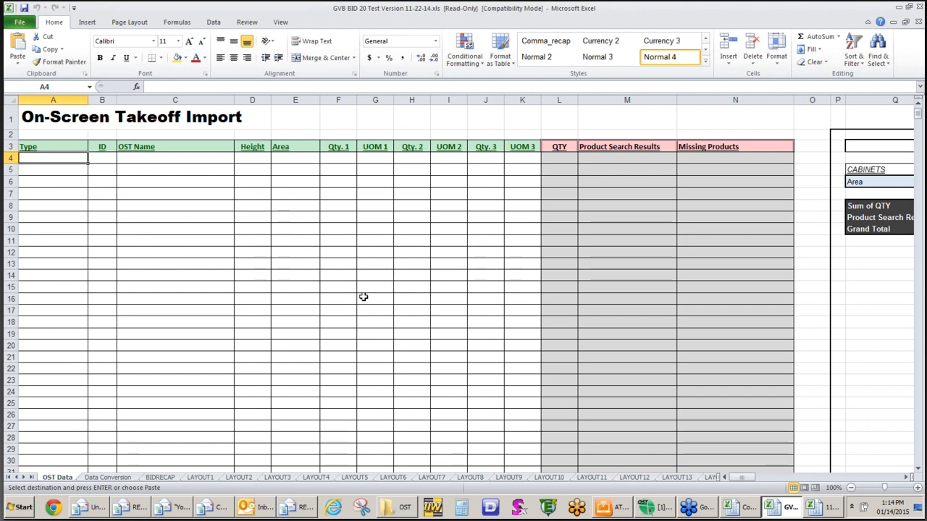
pyautogui.scroll(-1, 16, 154)
pyautogui.scroll(1, 17, 153)
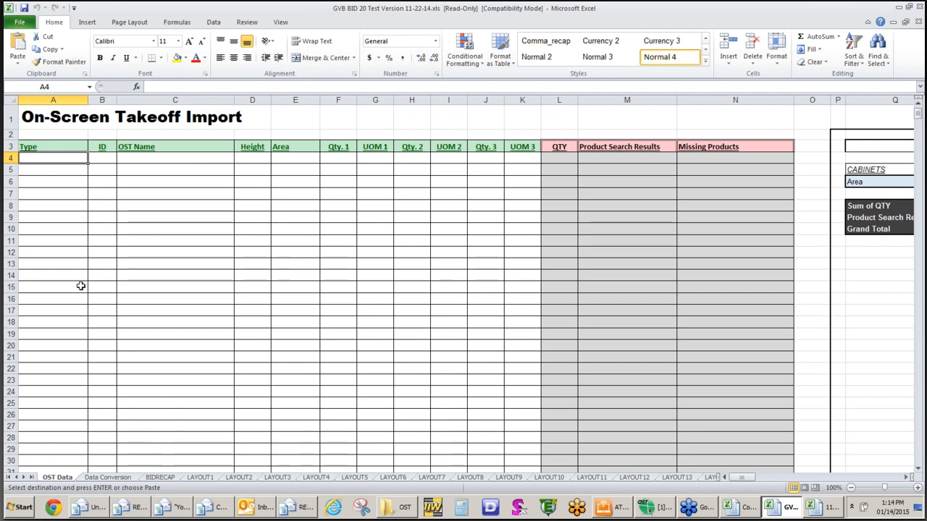
pyautogui.rightClick(49, 157)
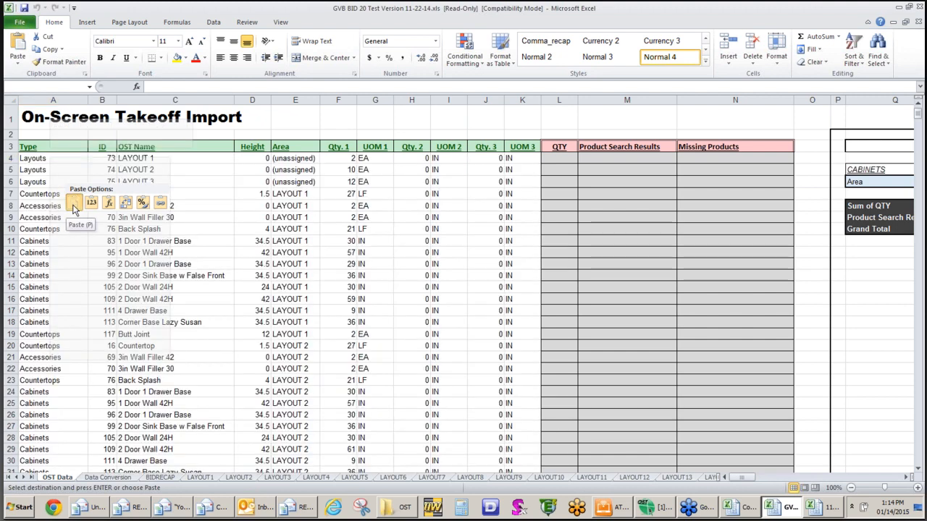
pyautogui.click(73, 206)
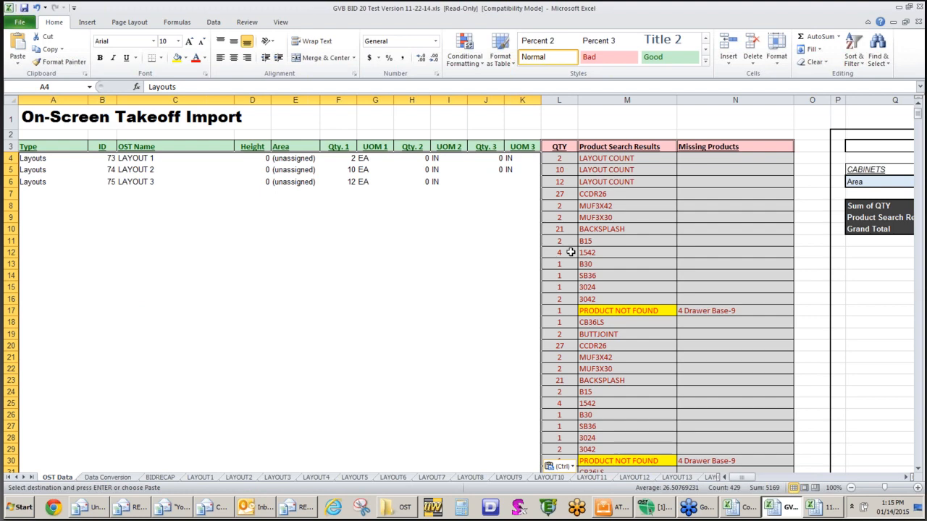
pyautogui.click(570, 252)
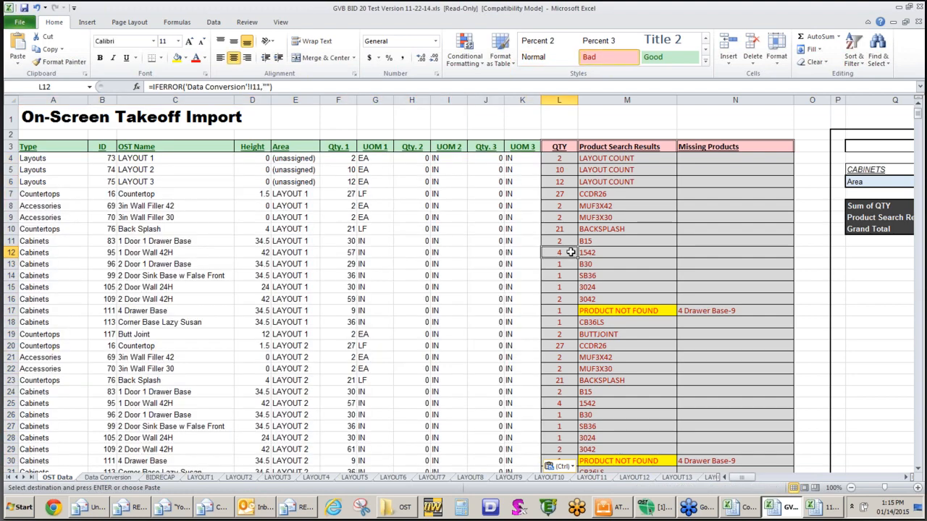
pyautogui.click(612, 252)
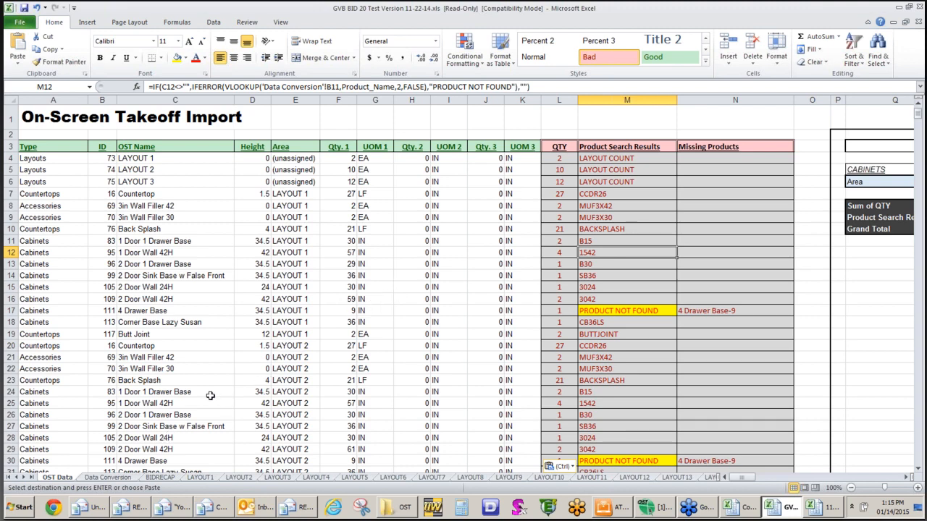
# Refresh all the workbook's data from the BIDRECAP sheet and return to the OST Data sheet
pyautogui.click(160, 478)
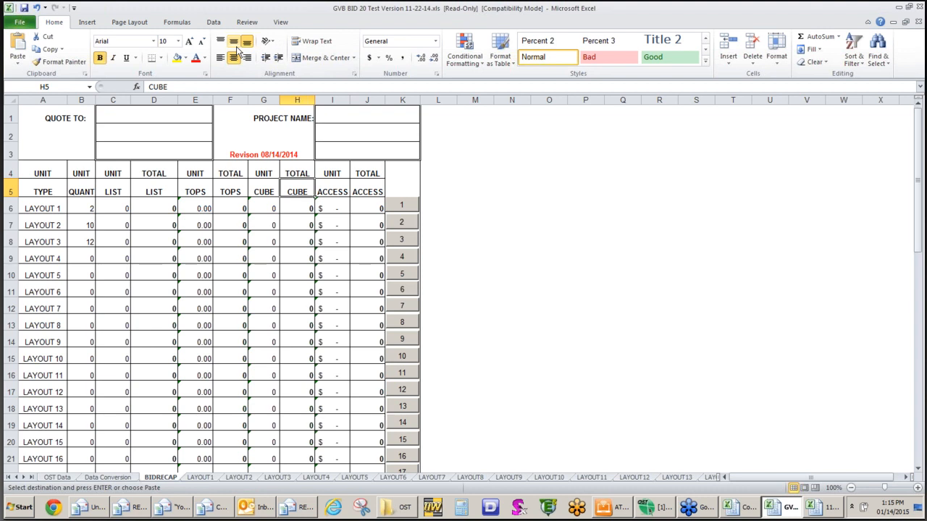
pyautogui.click(213, 23)
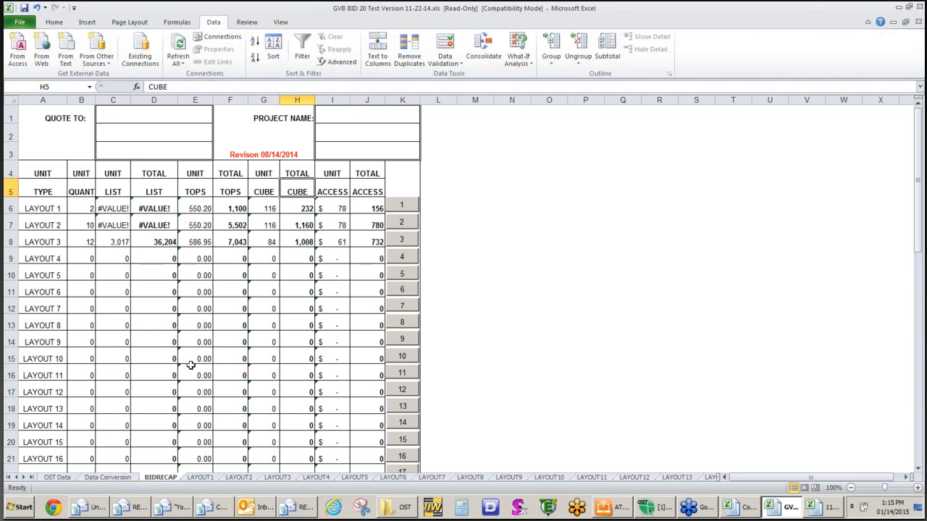
pyautogui.click(61, 480)
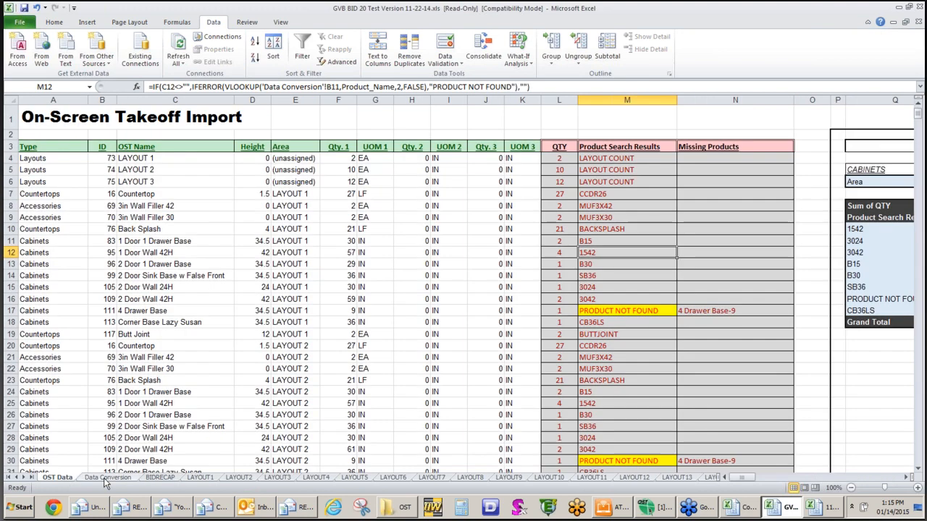
# On the Data Conversion sheet, set the Grandview Name of the LAYOUT 1 and LAYOUT 2 4 Drawer Base rows to b12
pyautogui.click(103, 477)
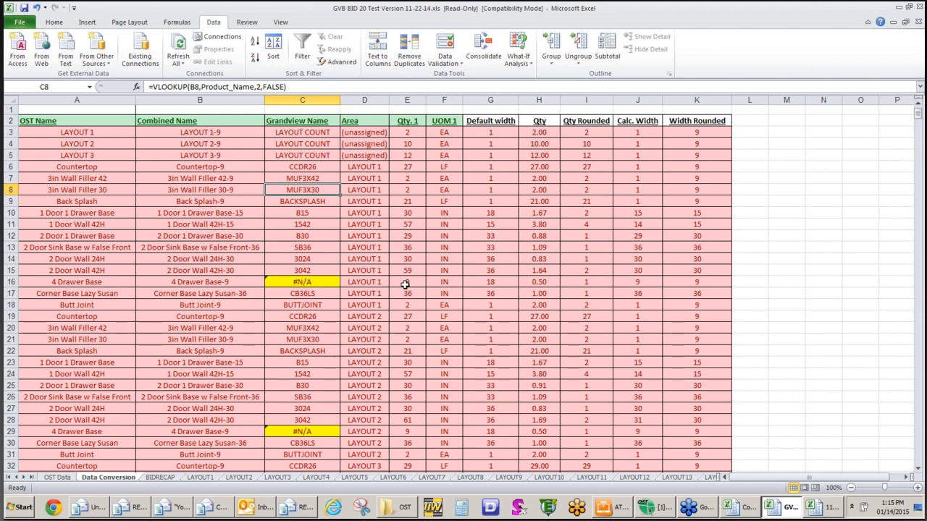
pyautogui.click(300, 281)
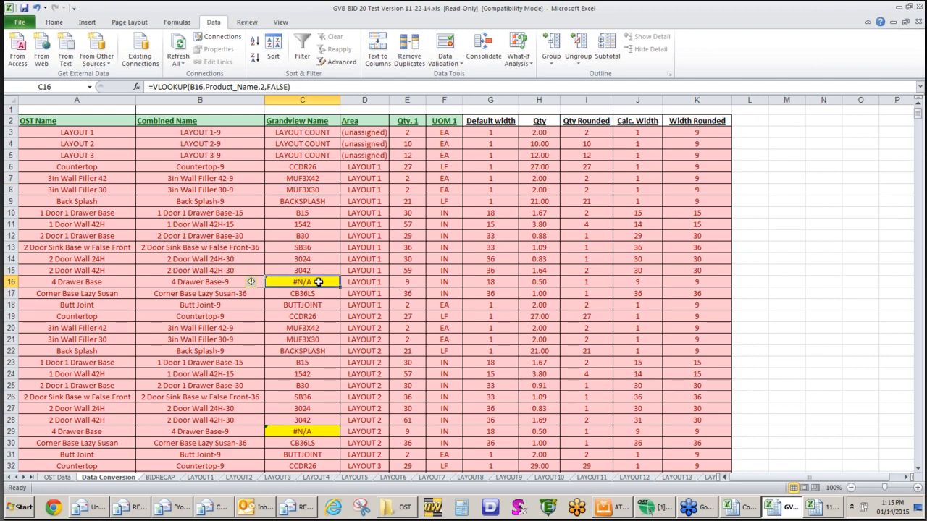
pyautogui.write('b12')
pyautogui.press('Return')
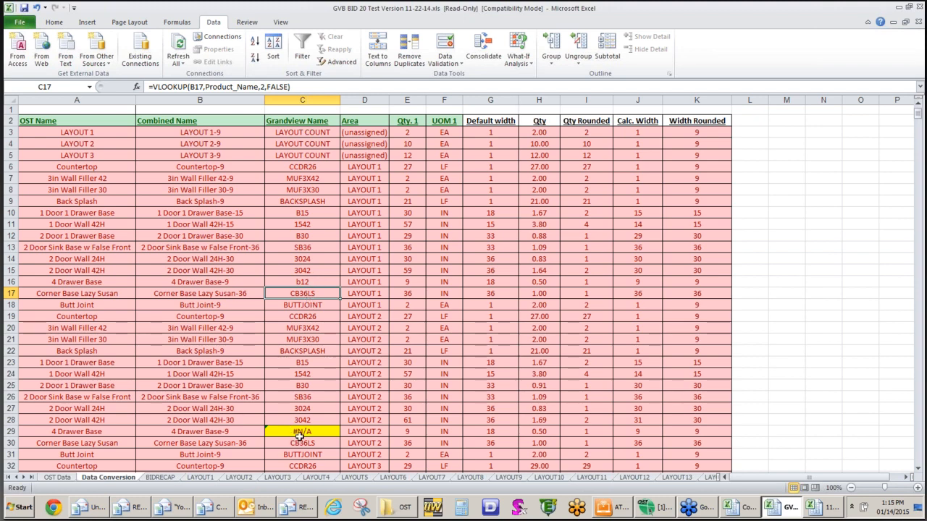
pyautogui.click(301, 431)
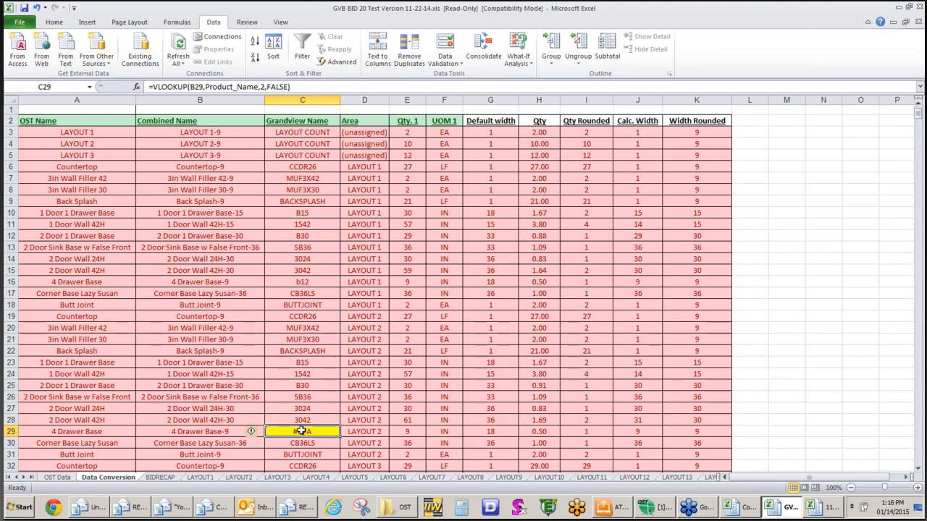
pyautogui.write('b12')
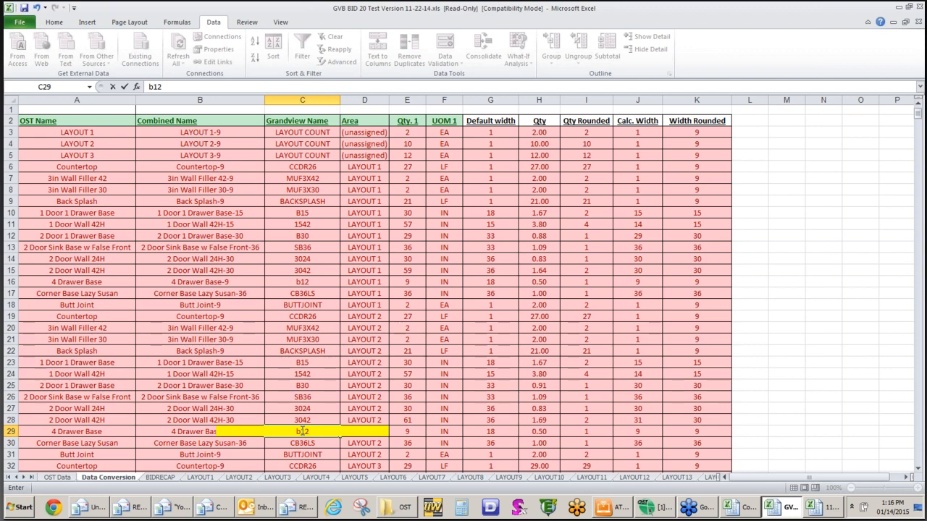
pyautogui.press('Return')
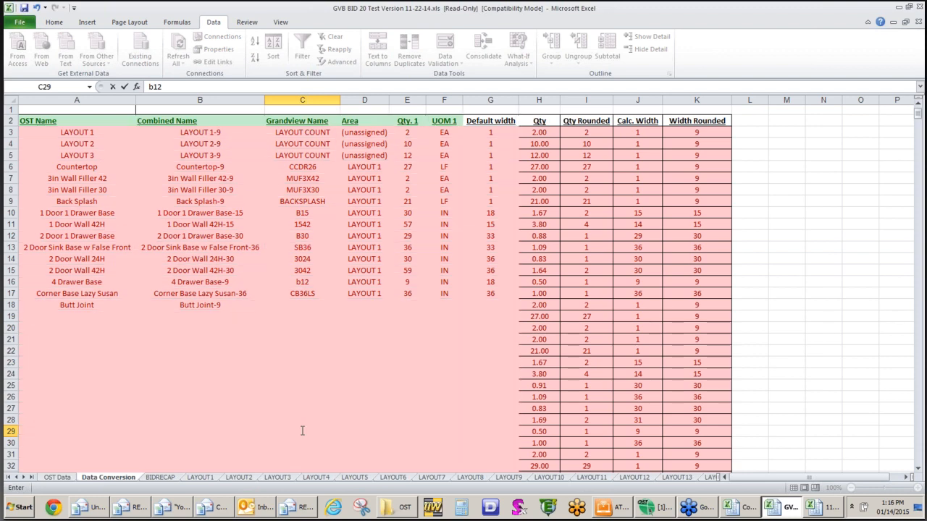
pyautogui.scroll(-1, 297, 399)
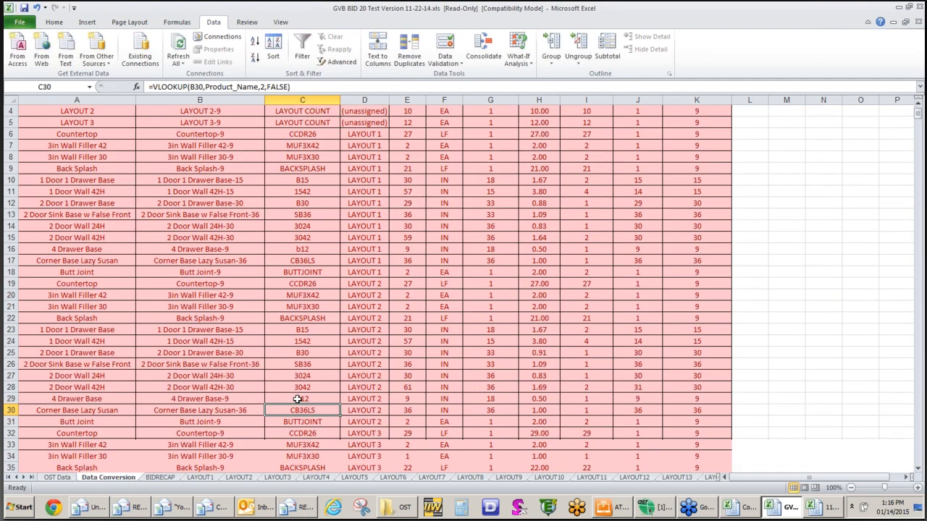
pyautogui.scroll(-1, 217, 275)
pyautogui.scroll(2, 274, 235)
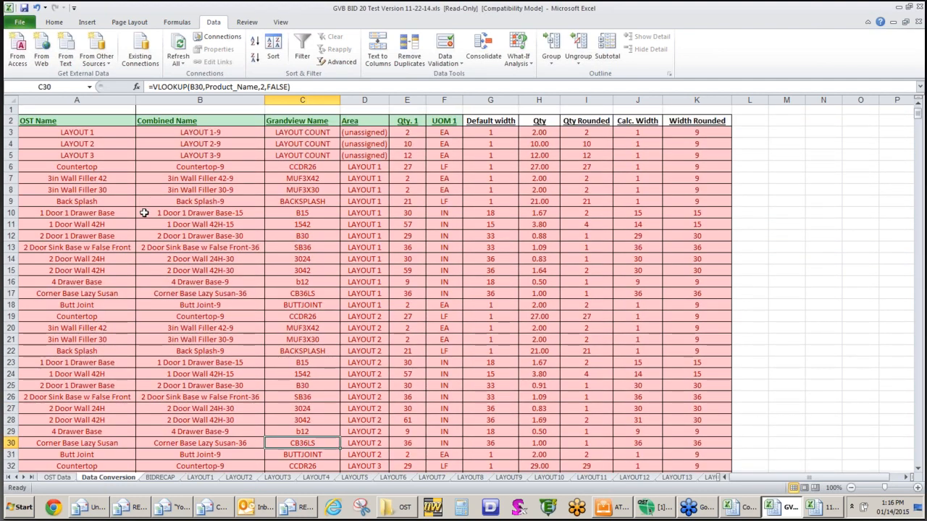
# Refresh all data again on the BIDRECAP sheet and view the layout rows through to the unit totals
pyautogui.click(160, 478)
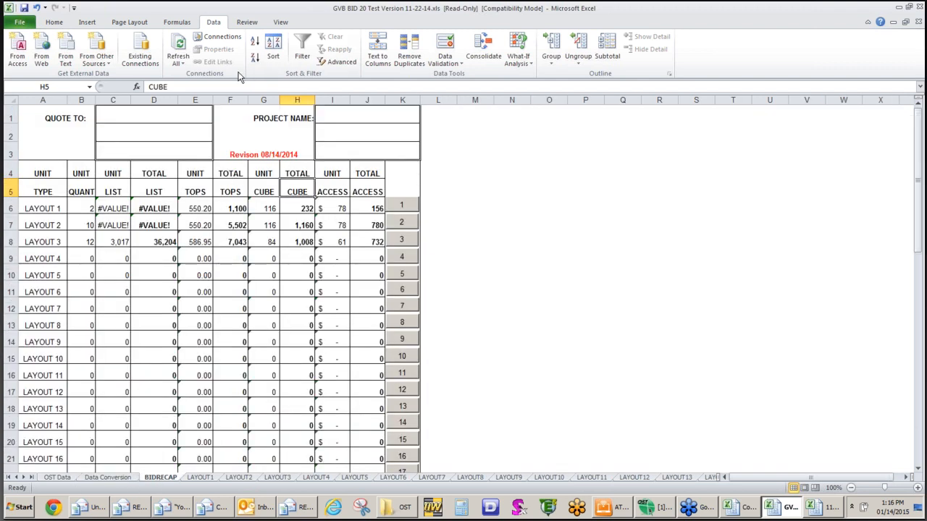
pyautogui.click(179, 45)
pyautogui.scroll(-1, 208, 300)
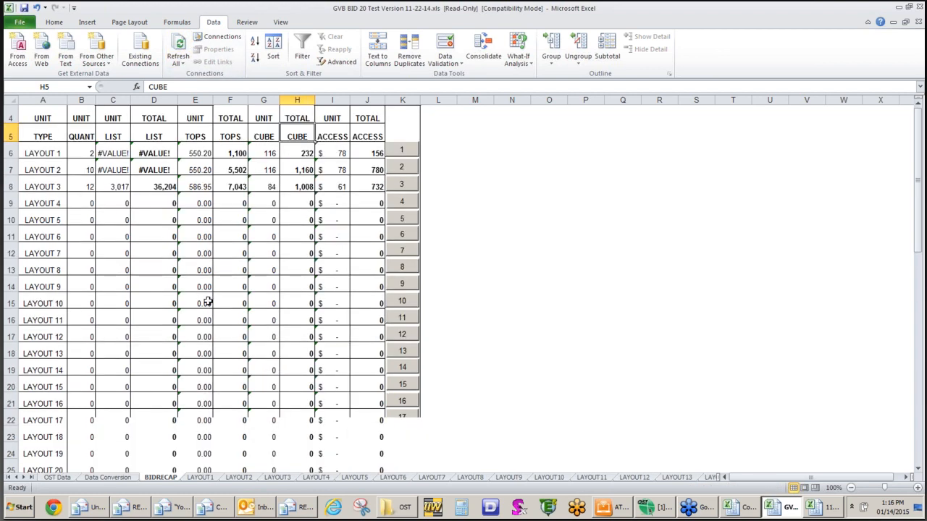
pyautogui.scroll(-3, 210, 302)
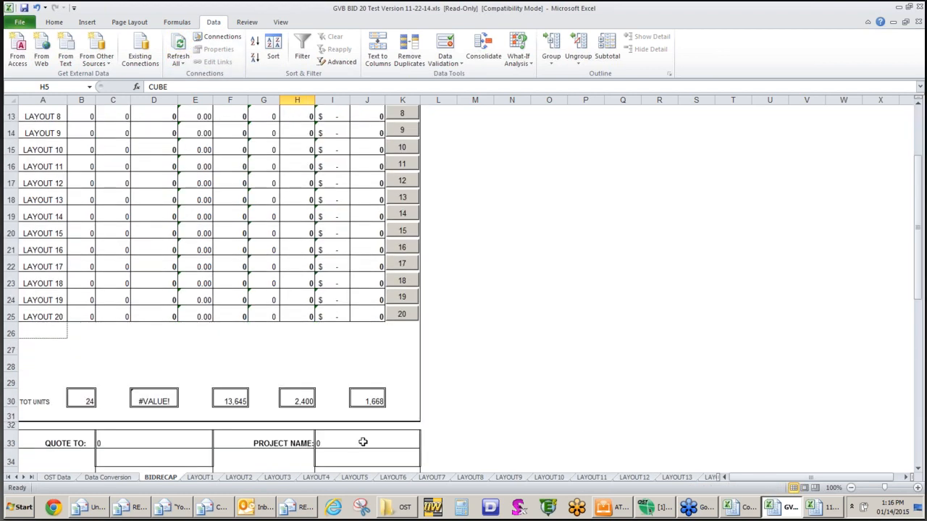
# Review the LAYOUT1 and LAYOUT2 cabinet pricing sheets, and set the LAYOUT3 sheet's door style to SHAKER MAPLE
pyautogui.click(200, 477)
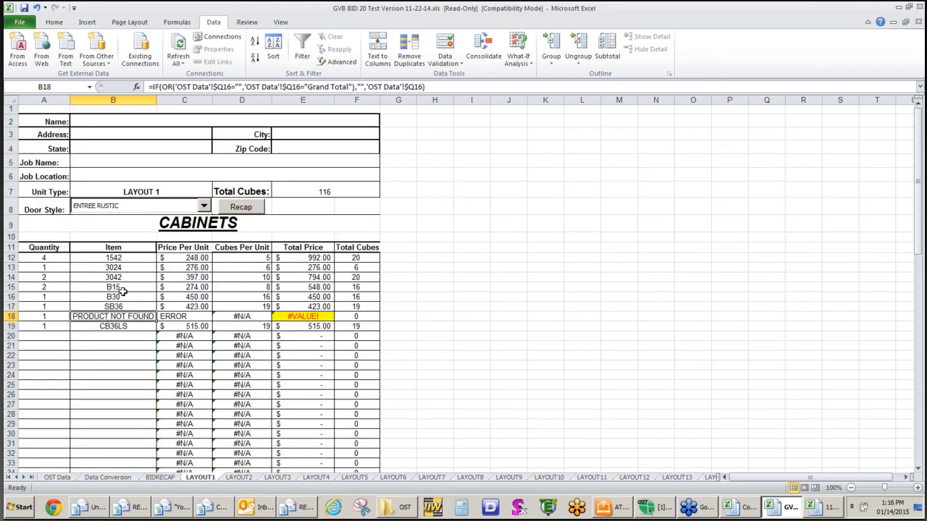
pyautogui.click(238, 479)
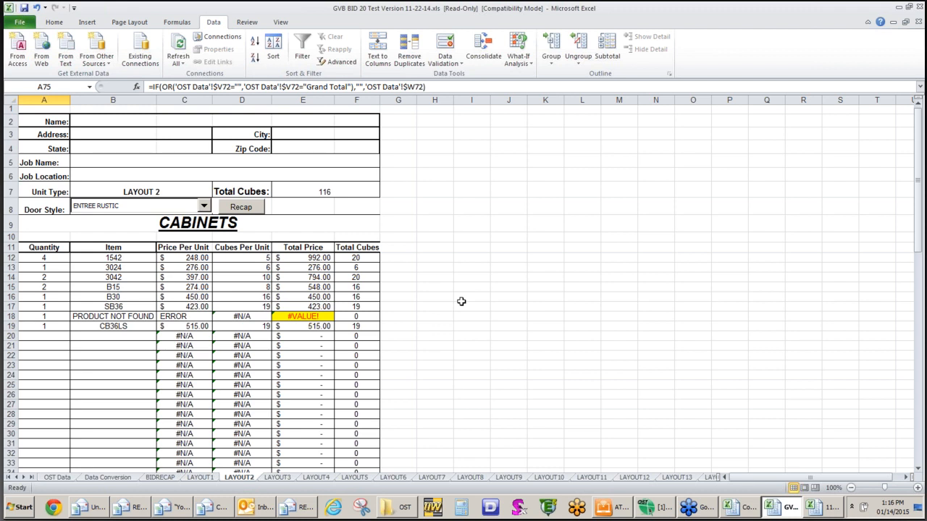
pyautogui.hotkey('ctrl', 'pagedown')
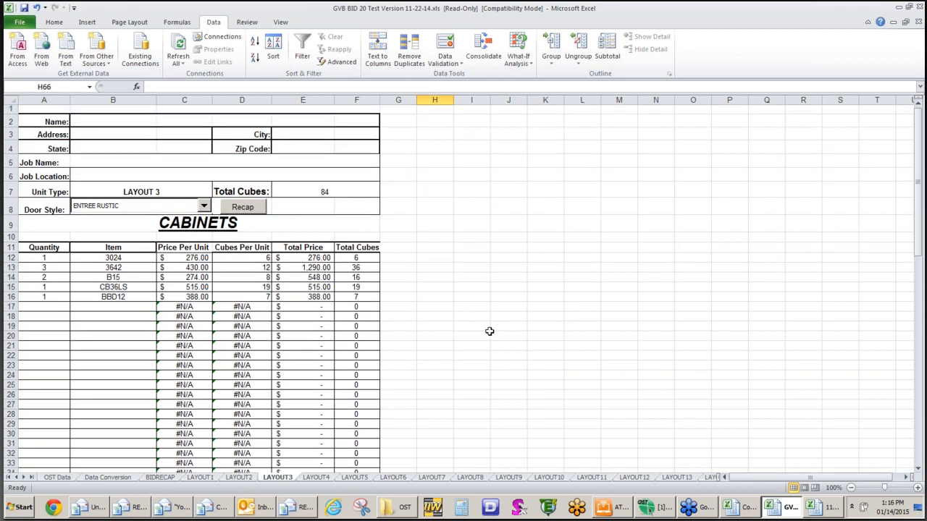
pyautogui.click(204, 206)
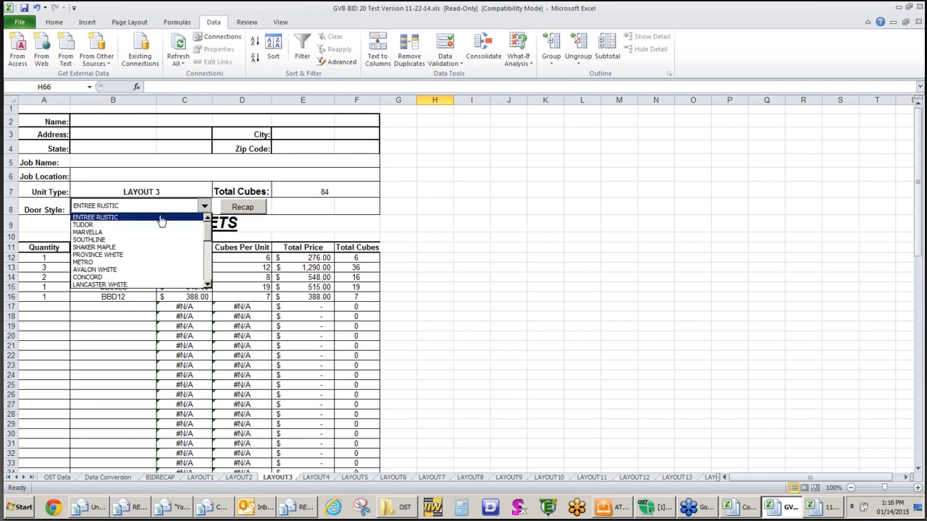
pyautogui.click(96, 248)
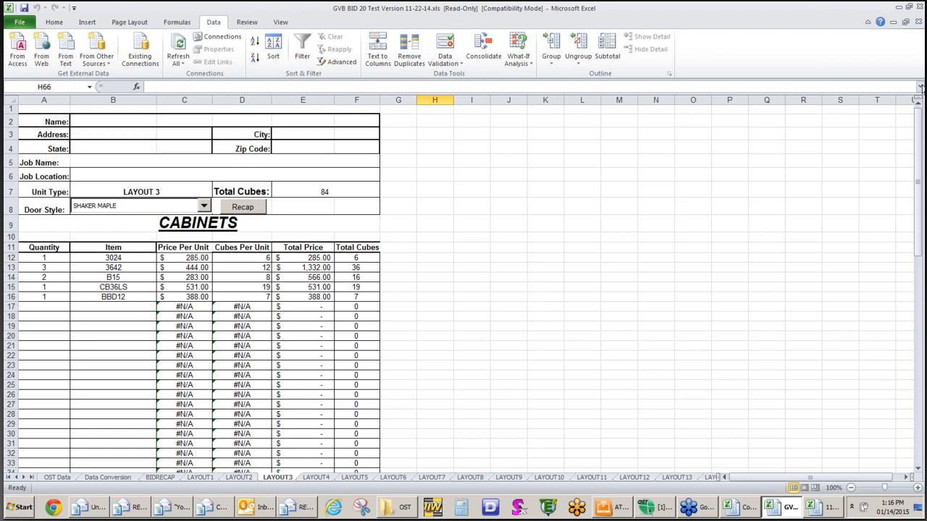
# Close GVB BID 20 Test Version 11-22-14.xls without saving the changes, and close 11415.csv
pyautogui.click(918, 23)
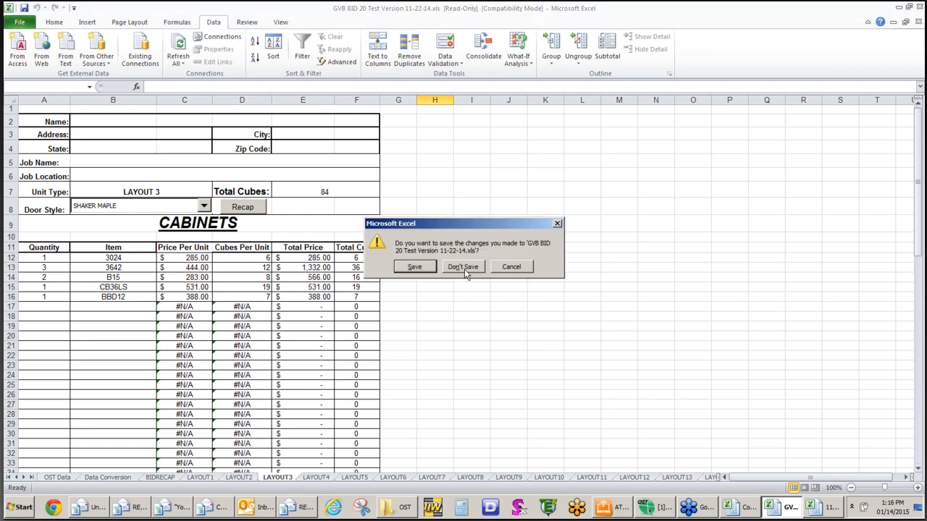
pyautogui.click(465, 265)
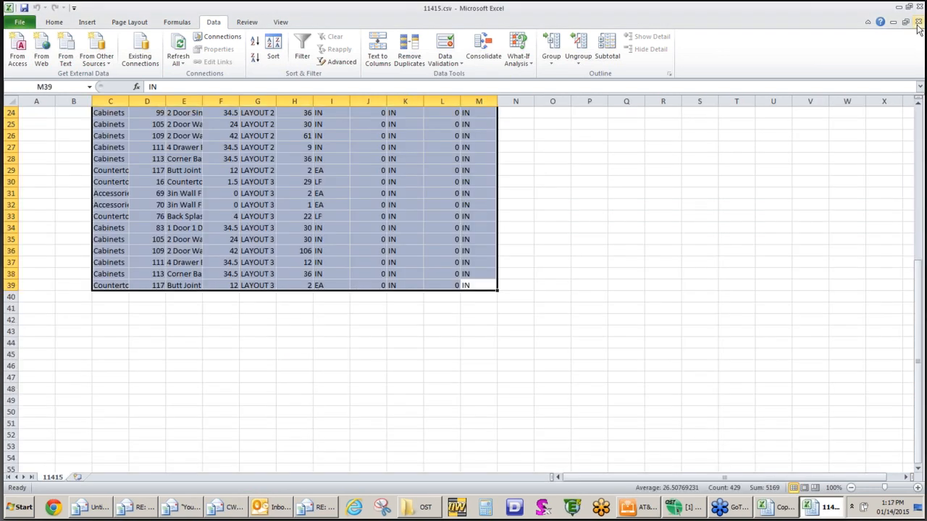
pyautogui.click(918, 22)
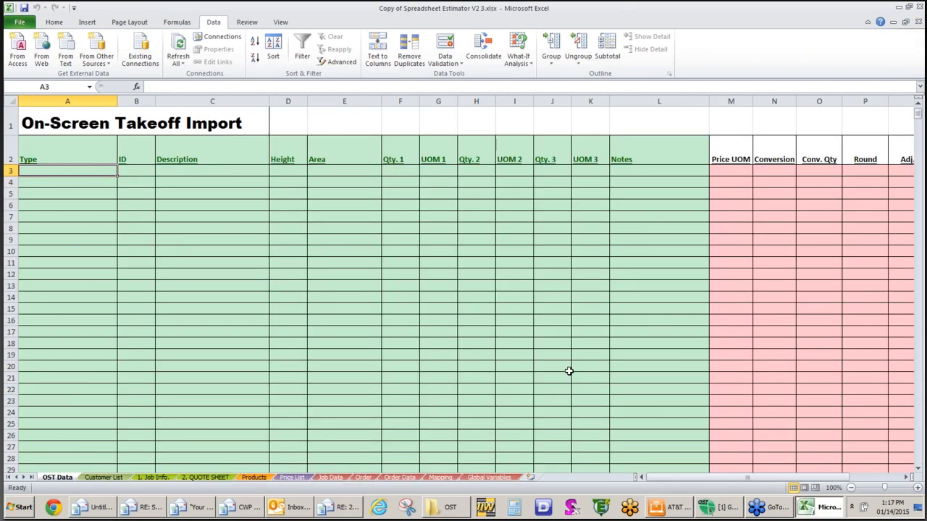
# Switch to On-Screen Takeoff and open the Microvellum - Count database alongside Grandview in the bids list
pyautogui.click(711, 512)
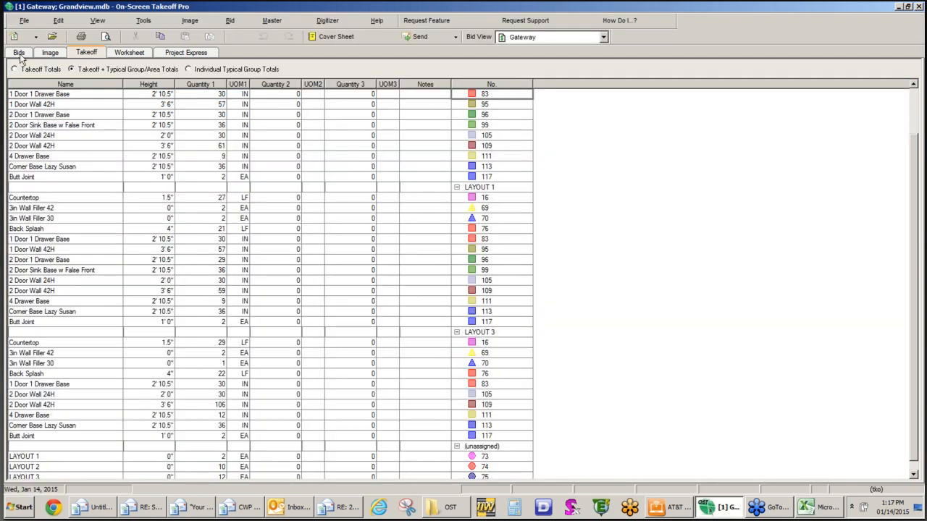
pyautogui.click(20, 53)
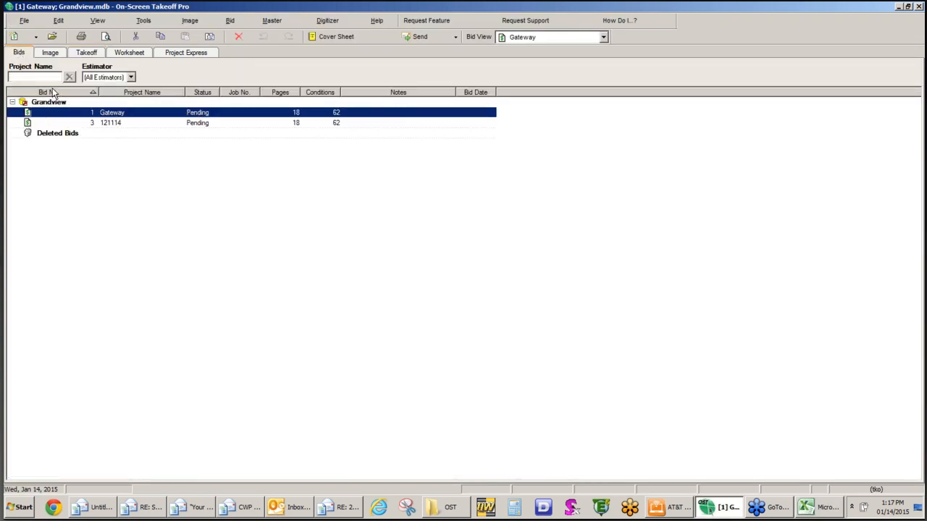
pyautogui.click(47, 36)
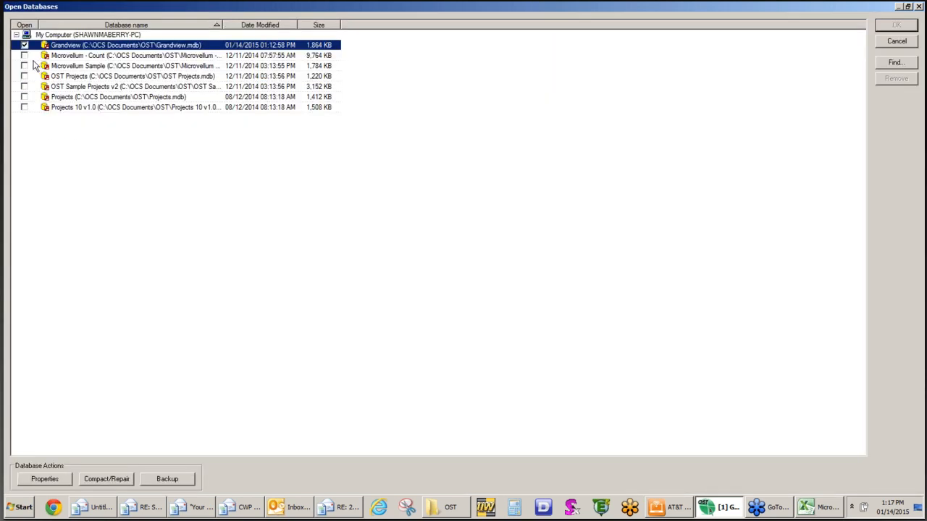
pyautogui.click(24, 55)
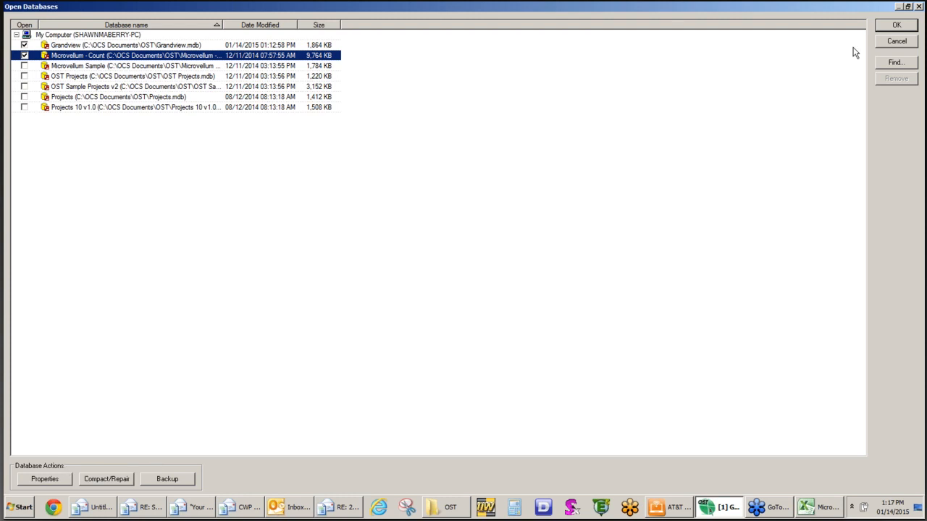
pyautogui.click(889, 23)
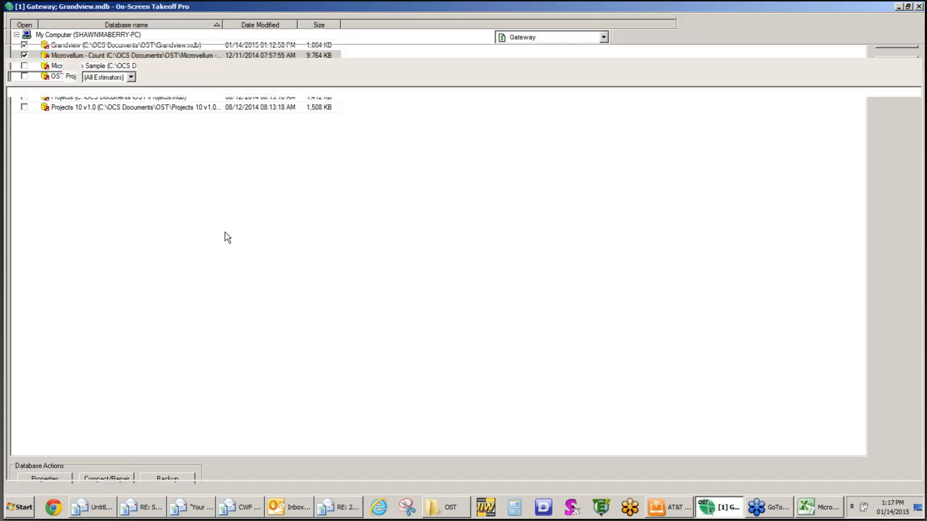
# Start a new bid named January Webcast in the Microvellum - Count database and proceed to selecting its plans
pyautogui.rightClick(67, 149)
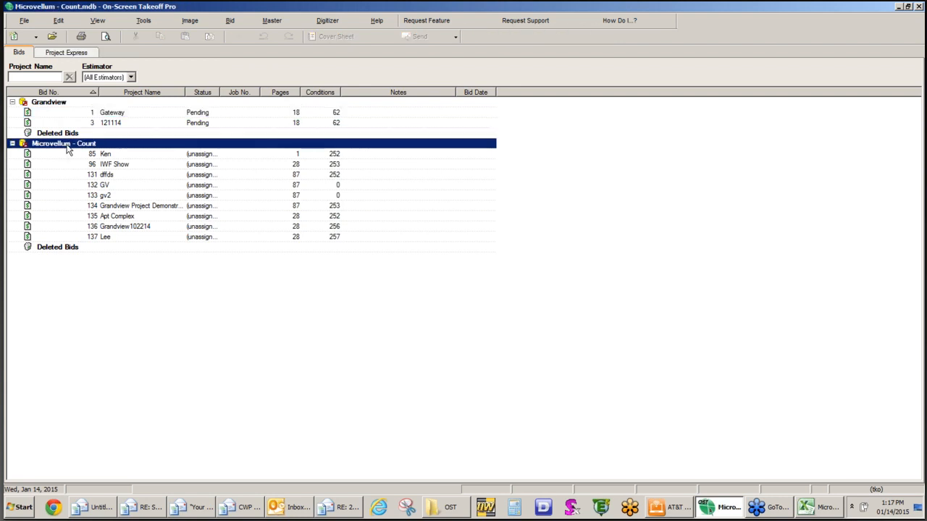
pyautogui.moveTo(108, 156)
pyautogui.click(254, 155)
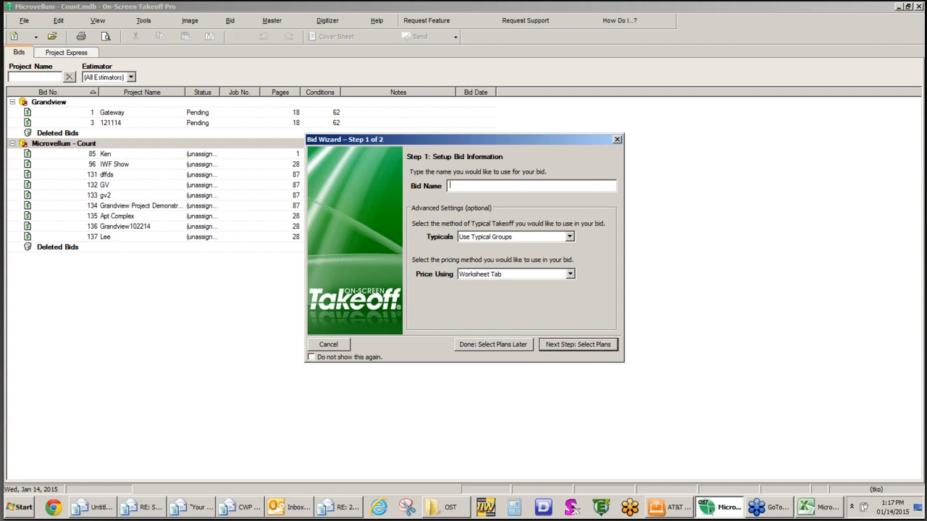
pyautogui.write('January Webcast')
pyautogui.click(564, 345)
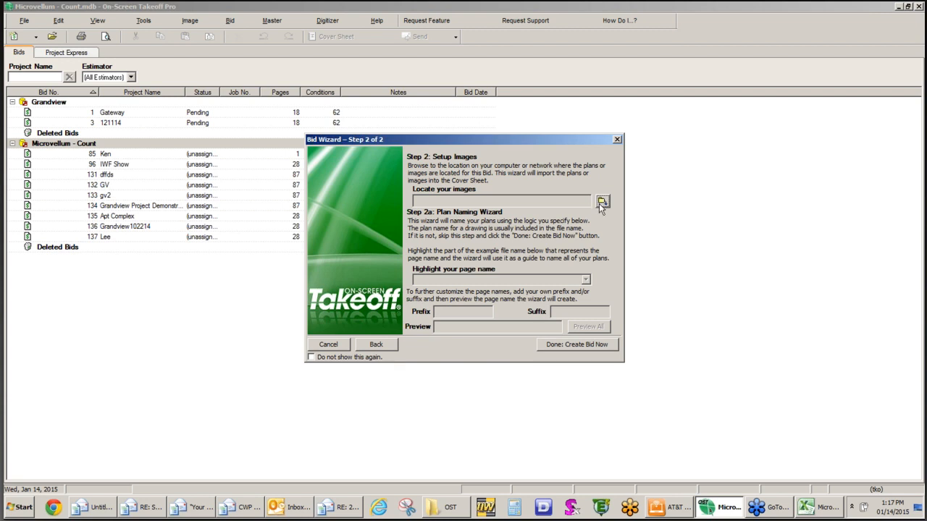
# Choose the Holiday Inn folder within OCS Documents' OST folder as the plan image location and create the bid
pyautogui.click(601, 201)
pyautogui.scroll(-5, 463, 246)
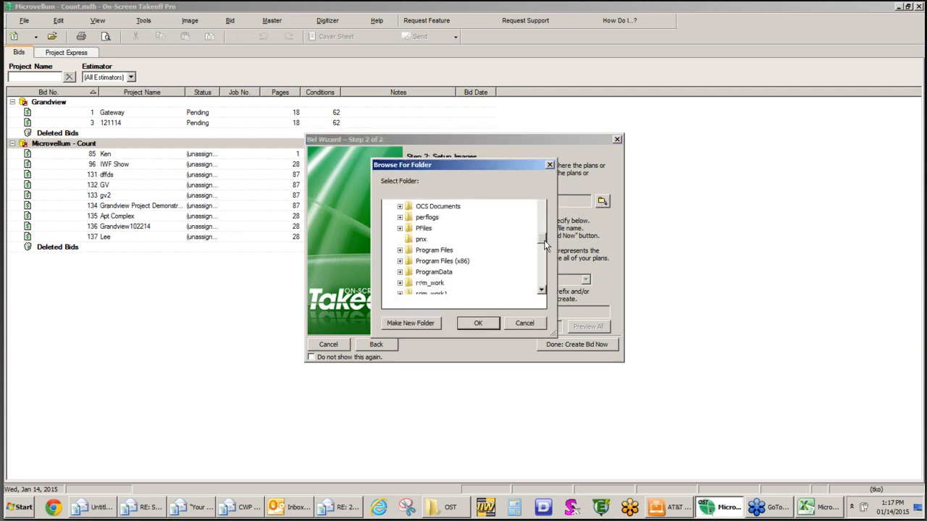
pyautogui.click(441, 209)
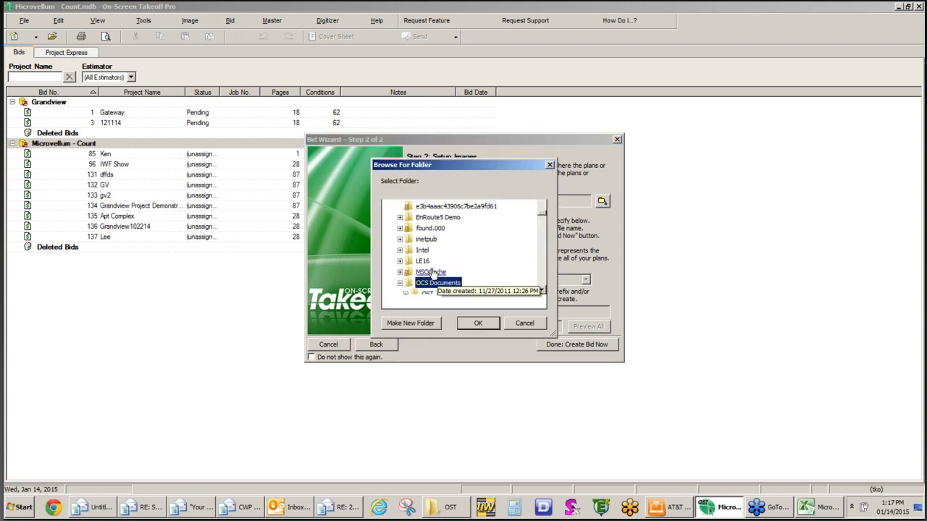
pyautogui.scroll(-2, 433, 273)
pyautogui.click(406, 228)
pyautogui.scroll(-12, 465, 262)
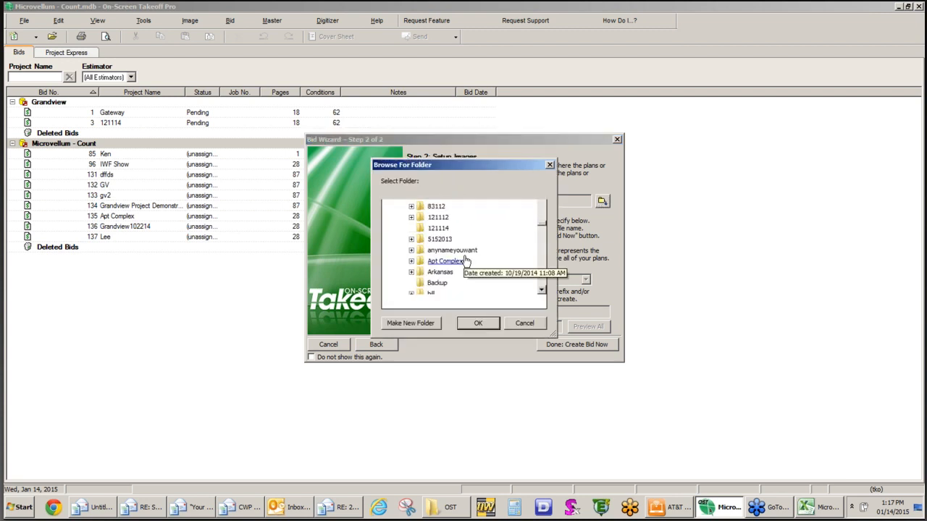
pyautogui.scroll(-4, 464, 256)
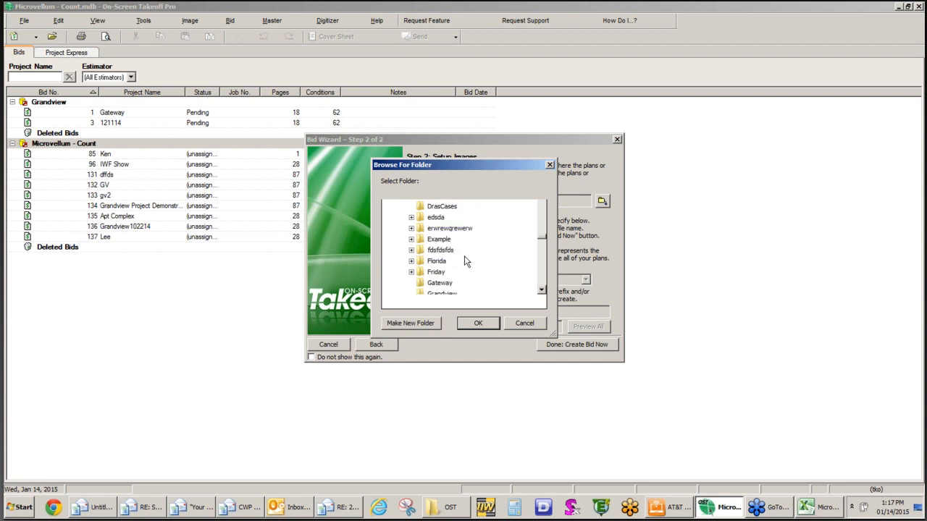
pyautogui.scroll(-1, 466, 262)
pyautogui.scroll(-2, 464, 259)
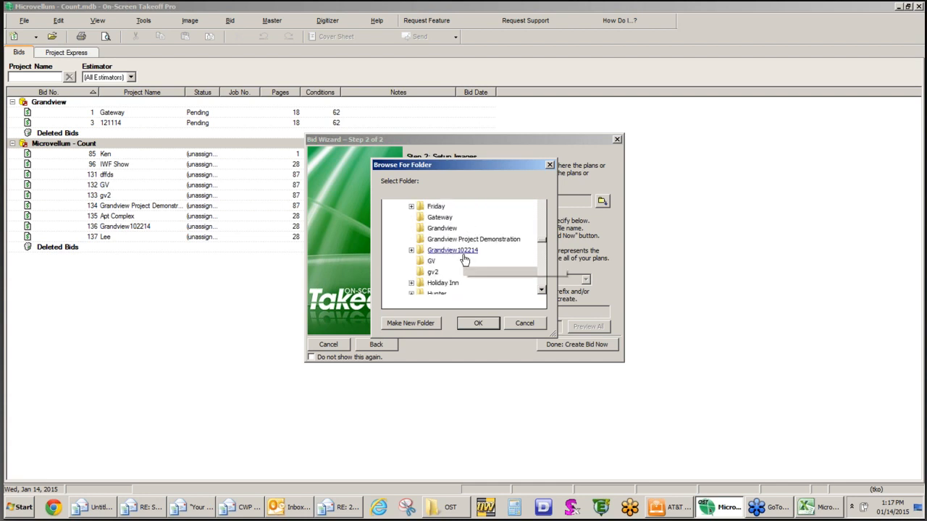
pyautogui.click(444, 250)
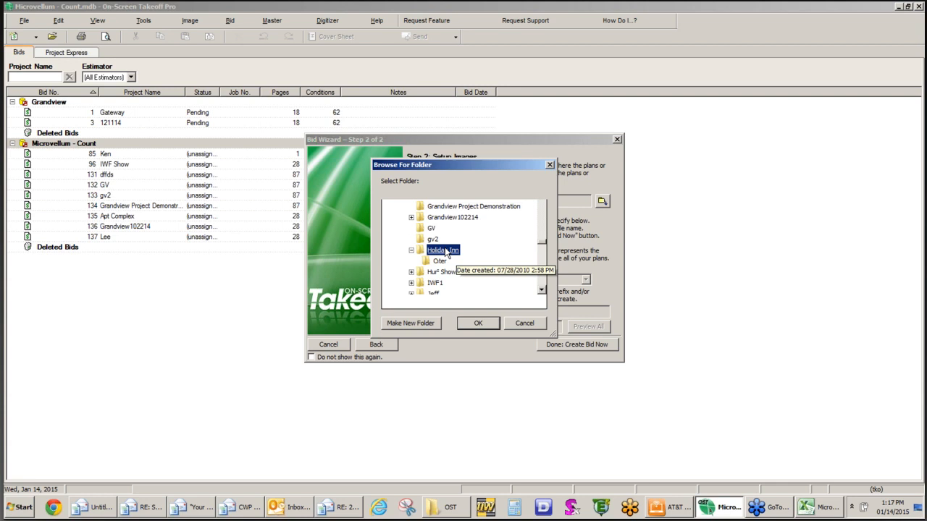
pyautogui.click(478, 323)
pyautogui.click(571, 345)
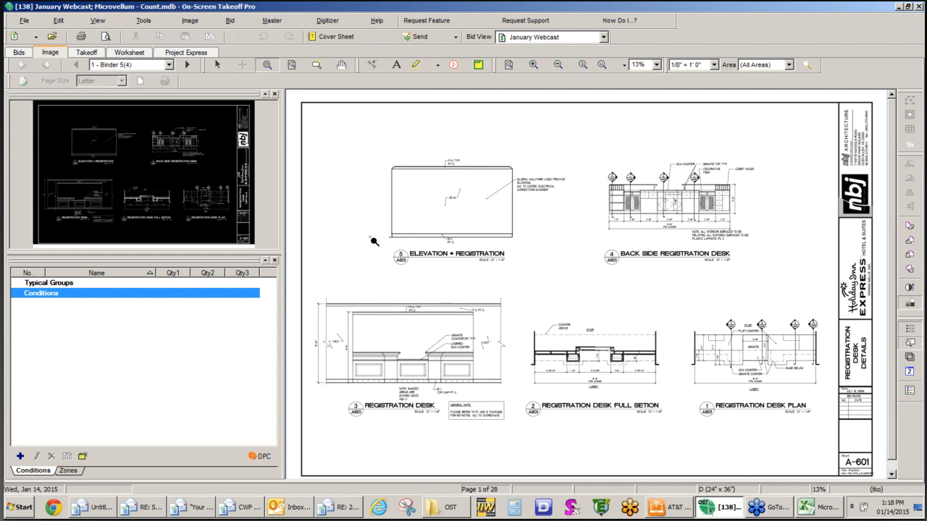
# Open plan page 23 - Elevations in the January Webcast bid
pyautogui.click(169, 65)
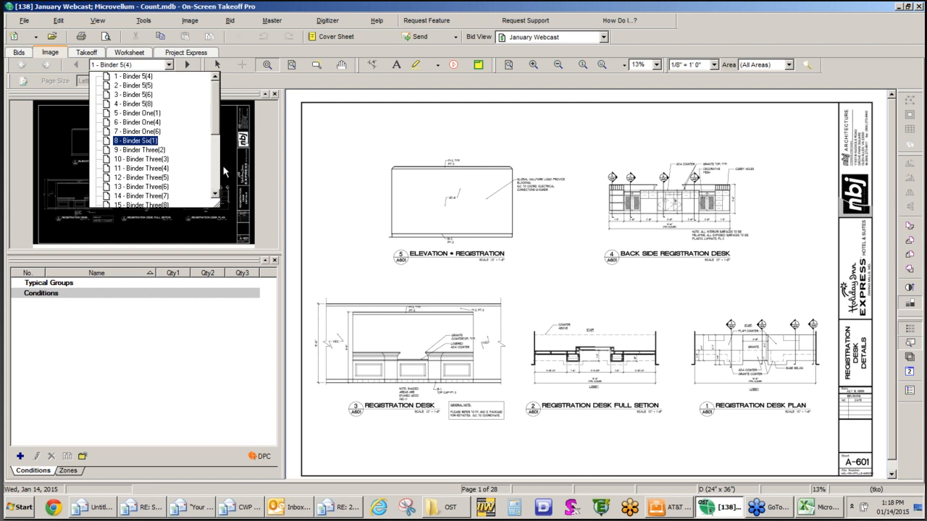
pyautogui.moveTo(214, 123); pyautogui.dragTo(220, 184)
pyautogui.click(135, 150)
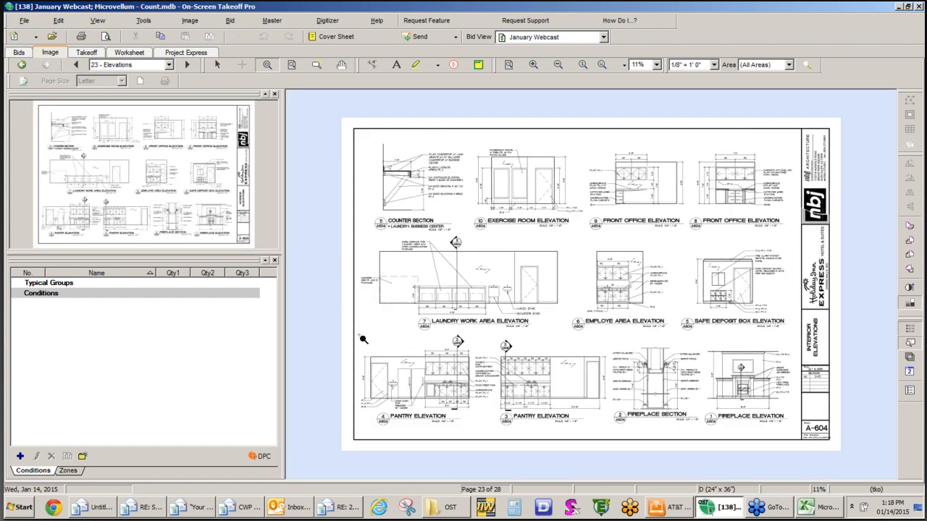
# Examine the laundry, pantry, exercise room, front office and employee area elevations on sheet A-604 up close
pyautogui.scroll(-1, 393, 330)
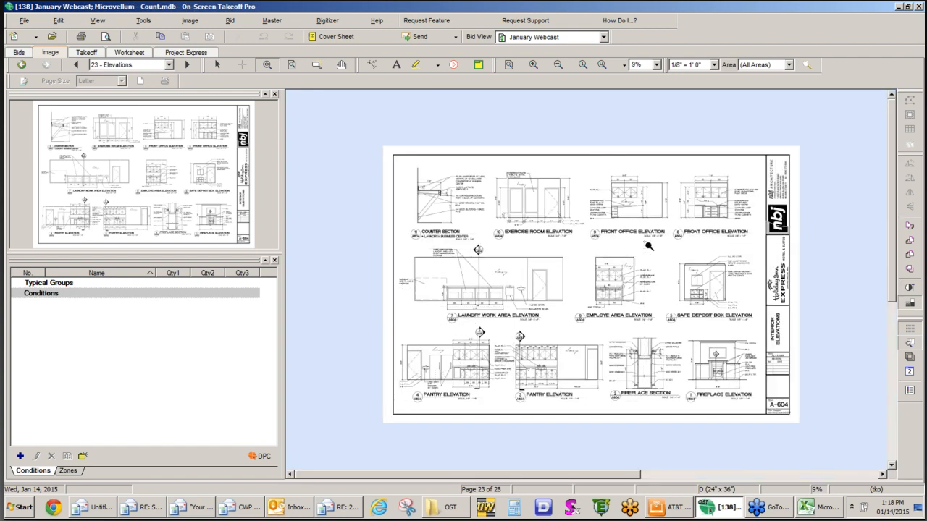
pyautogui.moveTo(649, 246); pyautogui.dragTo(395, 397)
pyautogui.rightClick(357, 278)
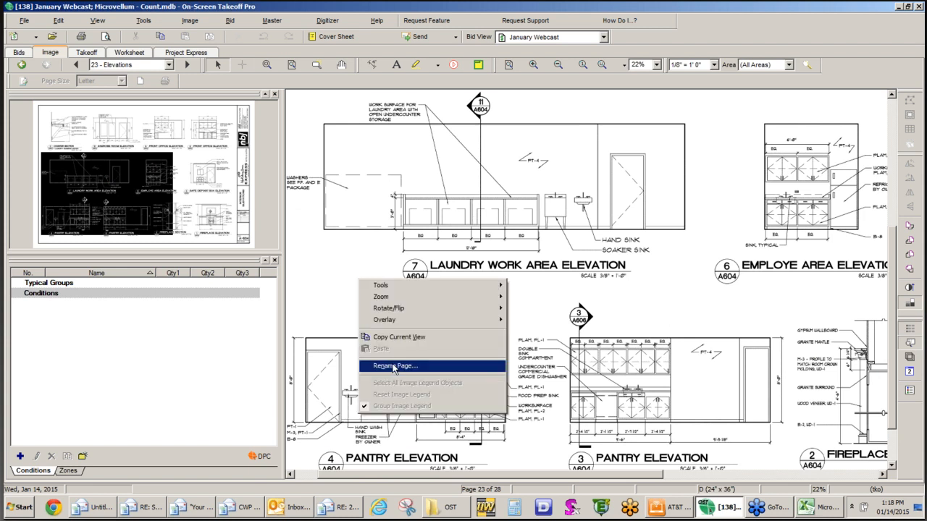
pyautogui.click(362, 264)
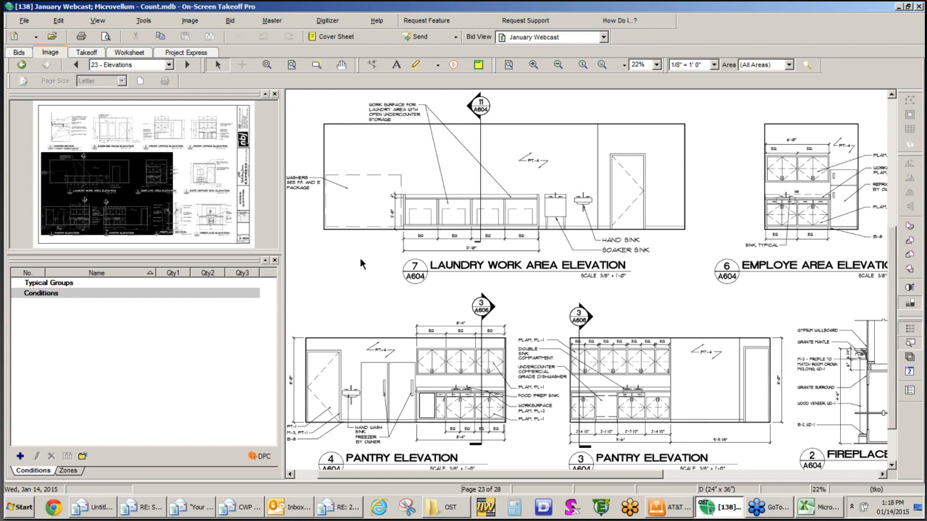
pyautogui.click(102, 196)
pyautogui.click(124, 220)
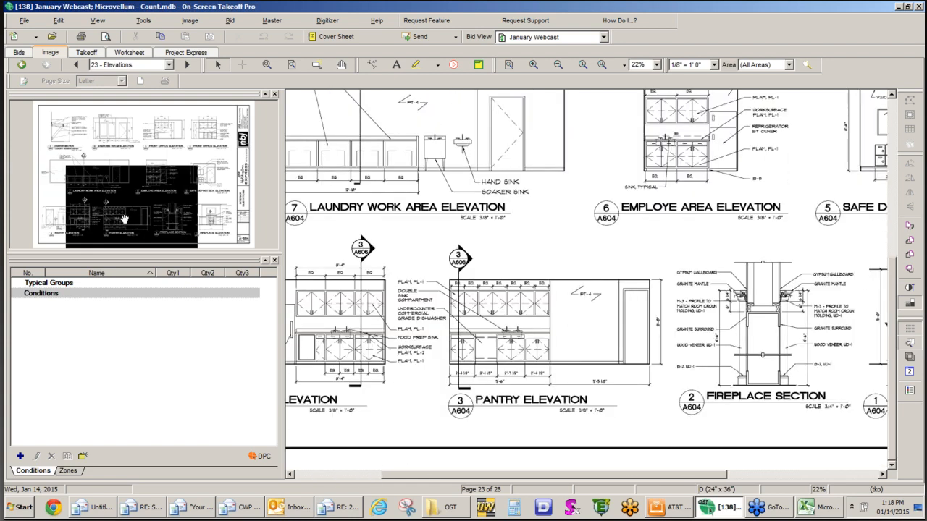
pyautogui.click(120, 164)
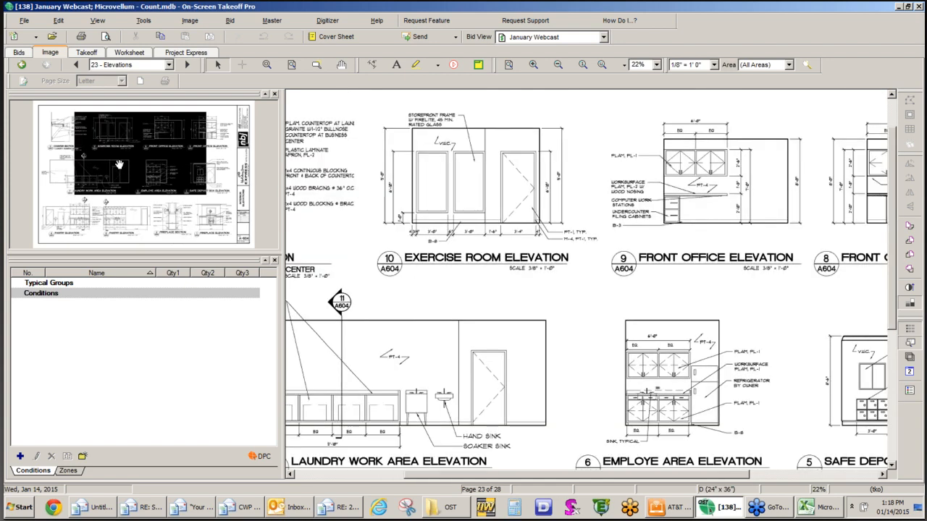
pyautogui.moveTo(120, 165); pyautogui.dragTo(134, 167)
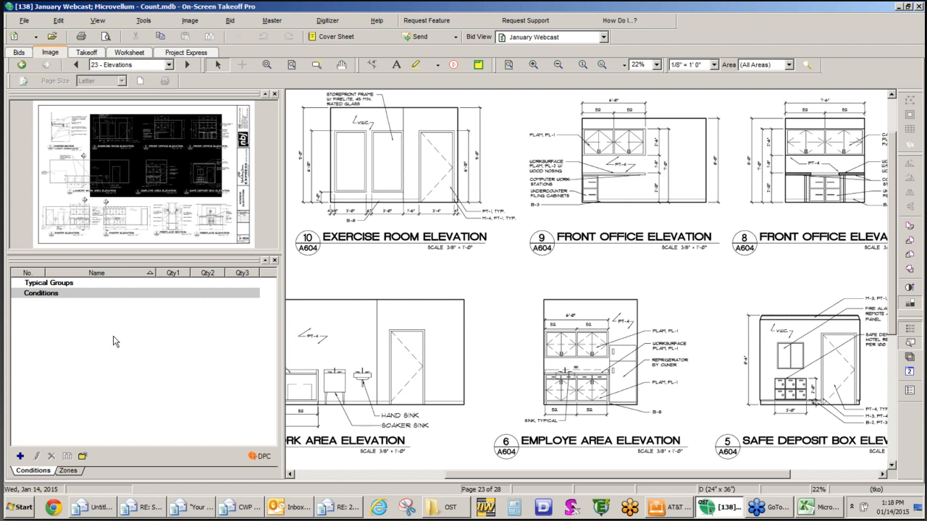
# Insert the Cabinet - Count style set into the bid's conditions and expand the Base Cabinets group
pyautogui.click(114, 341)
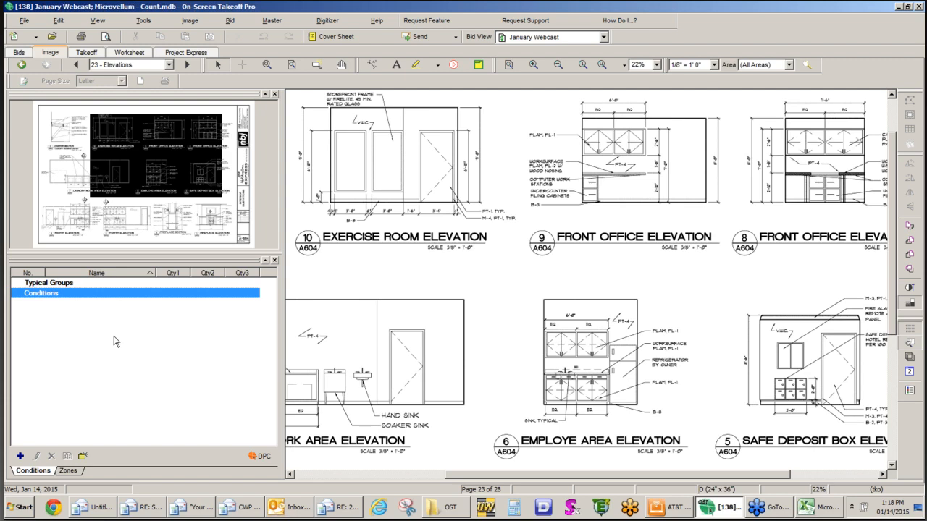
pyautogui.rightClick(113, 338)
pyautogui.click(156, 185)
pyautogui.click(539, 254)
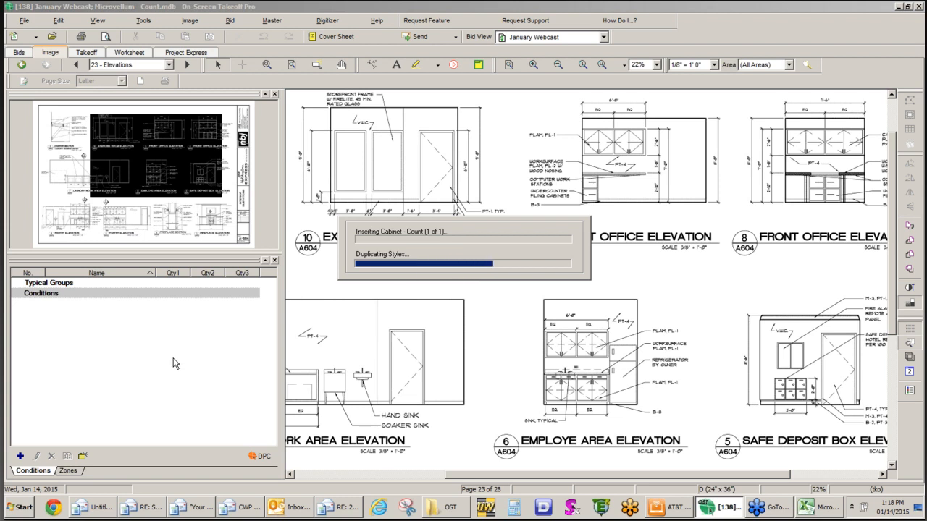
pyautogui.click(16, 293)
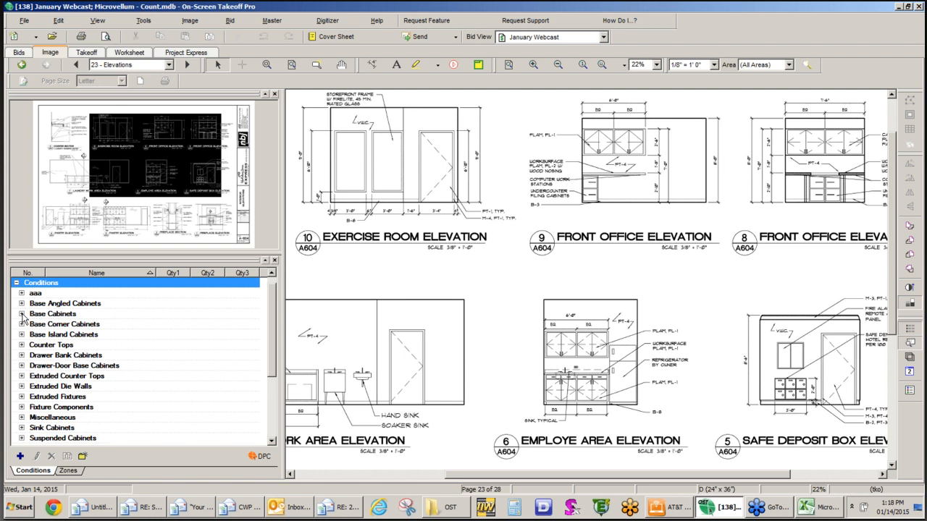
pyautogui.click(22, 315)
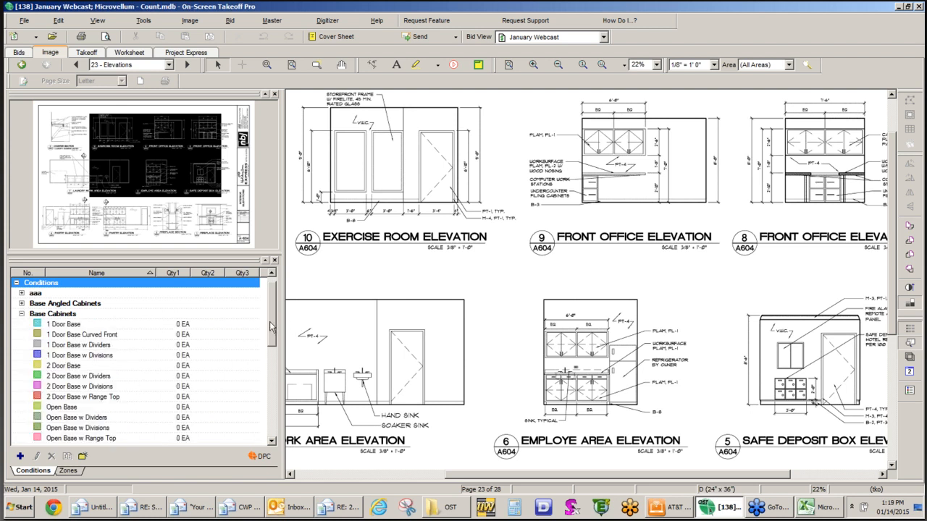
# Collapse the Base Cabinets condition group and add two bid areas named Employee and Office
pyautogui.moveTo(274, 330)
pyautogui.mouseDown()
pyautogui.moveTo(284, 402)
pyautogui.moveTo(285, 344)
pyautogui.mouseUp()
pyautogui.click(21, 283)
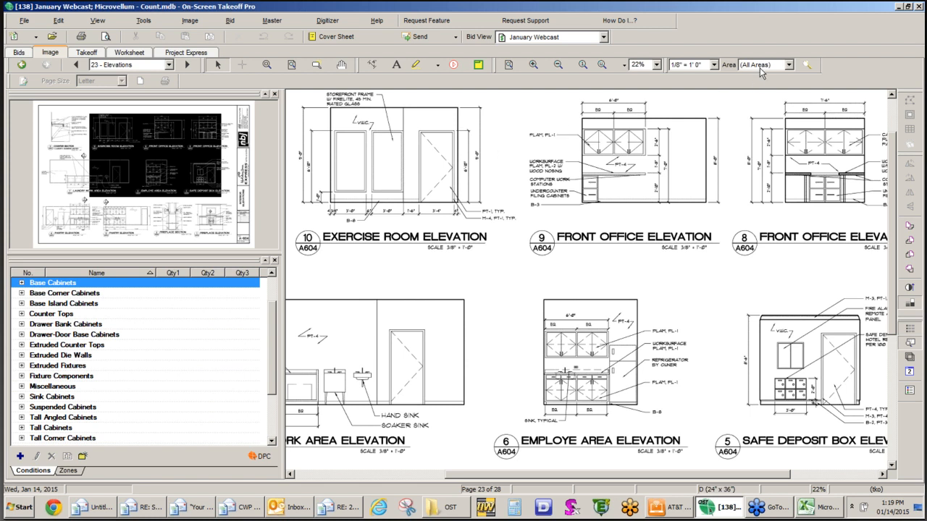
pyautogui.click(806, 66)
pyautogui.click(457, 179)
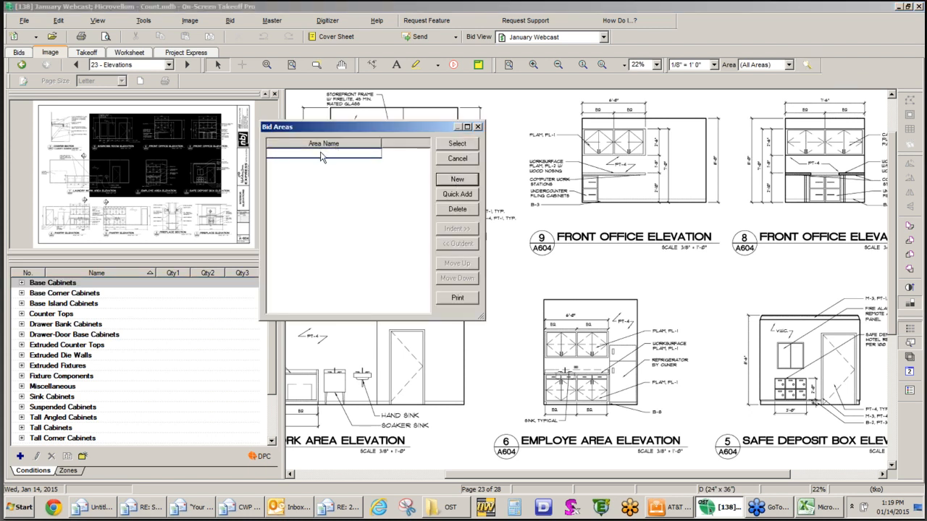
pyautogui.write('Employee')
pyautogui.click(457, 179)
pyautogui.write('Of')
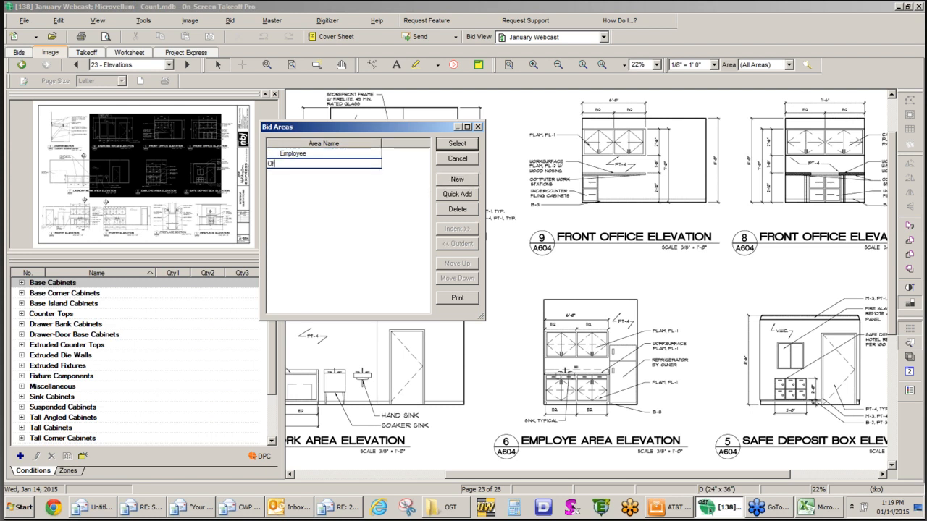
pyautogui.write('fice')
pyautogui.click(367, 218)
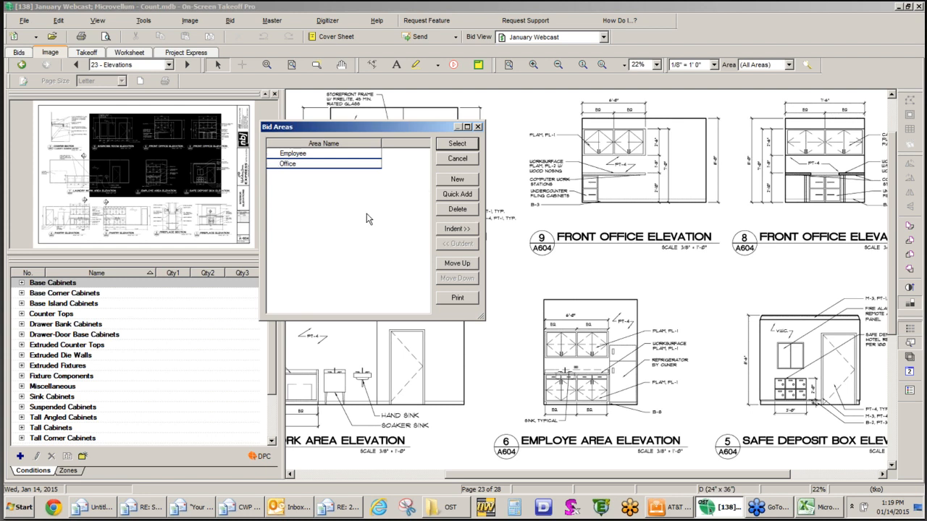
# Make Employee the active area and set the page scale to 3/8" = 1' 0" for the employee area elevation
pyautogui.click(347, 157)
pyautogui.click(457, 143)
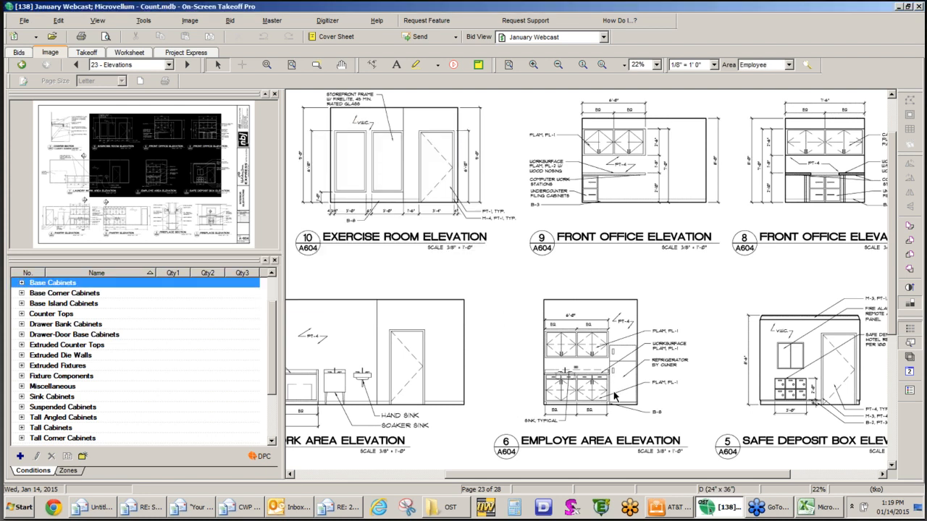
pyautogui.click(266, 65)
pyautogui.moveTo(476, 460)
pyautogui.mouseDown()
pyautogui.moveTo(689, 330)
pyautogui.moveTo(721, 276)
pyautogui.mouseUp()
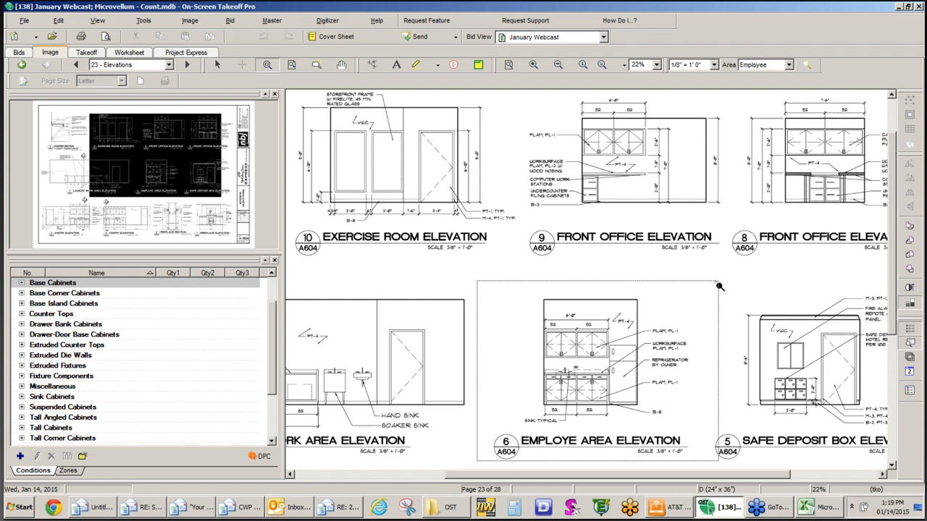
pyautogui.click(713, 65)
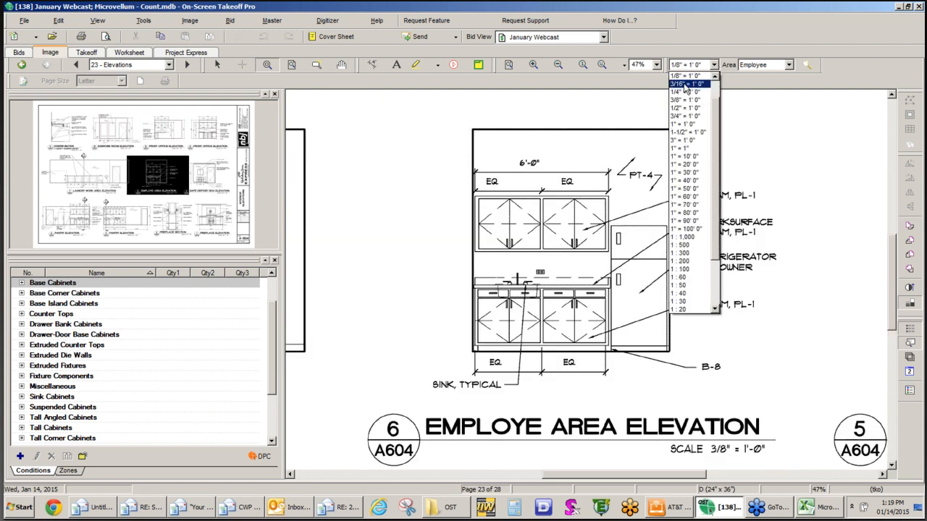
pyautogui.click(686, 101)
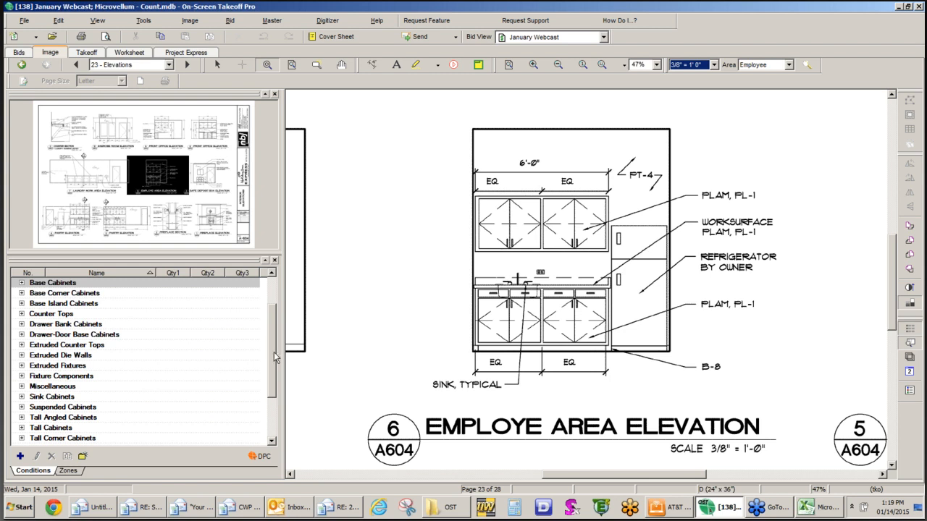
# Count both upper cabinets on the employee area elevation with the 2 Door Upper condition
pyautogui.scroll(-6, 275, 358)
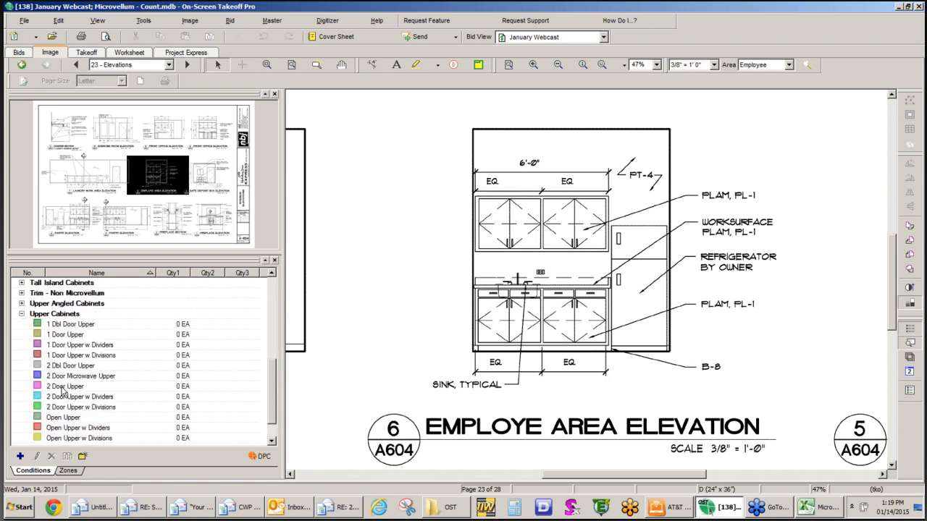
pyautogui.click(63, 388)
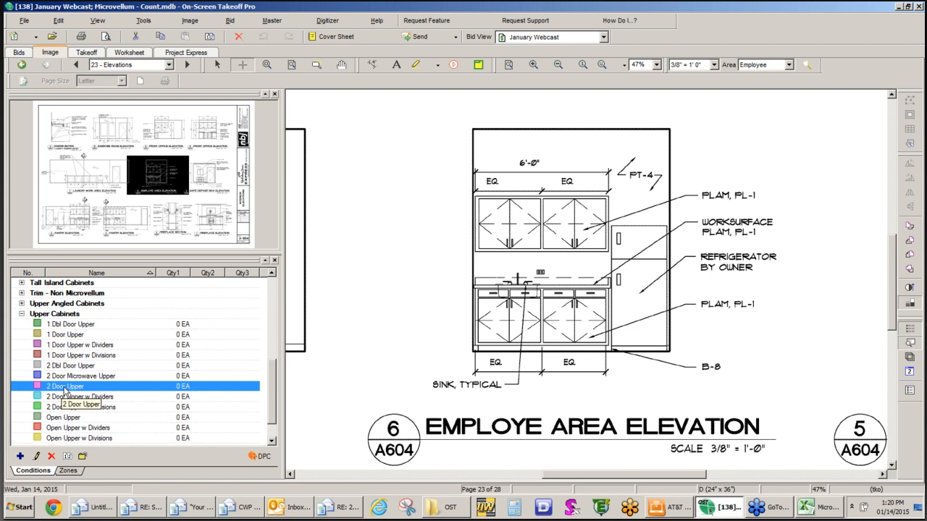
pyautogui.click(509, 223)
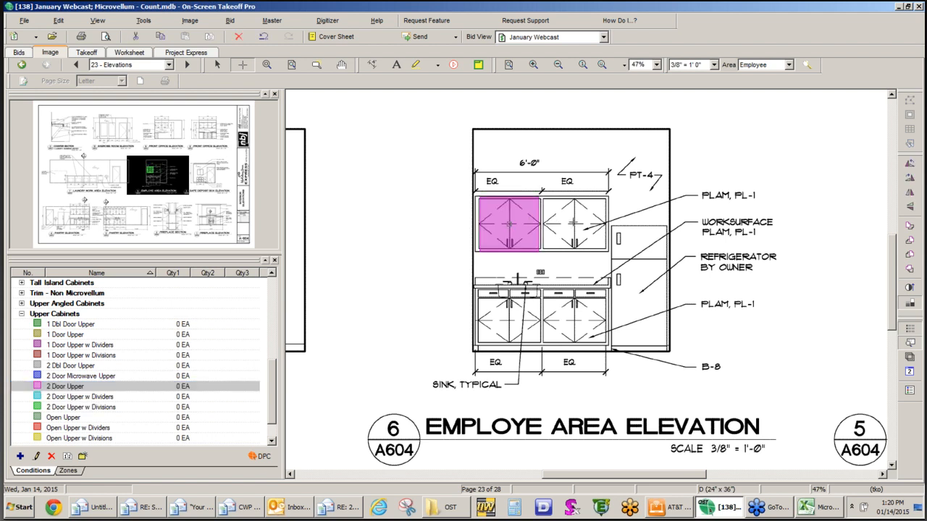
pyautogui.click(574, 223)
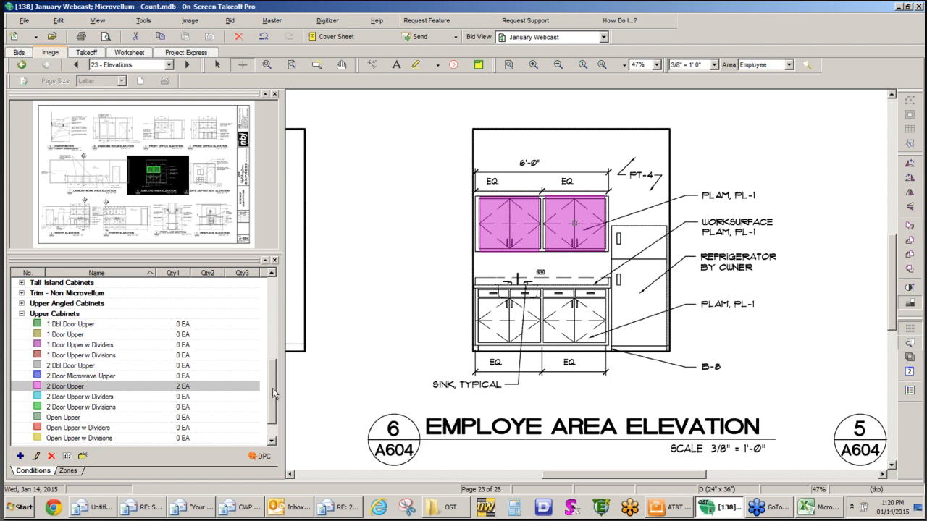
# Count both base cabinets on the employee area elevation as 2 Door 2 Drawer Base and review the takeoff quantities
pyautogui.moveTo(273, 388); pyautogui.dragTo(273, 330)
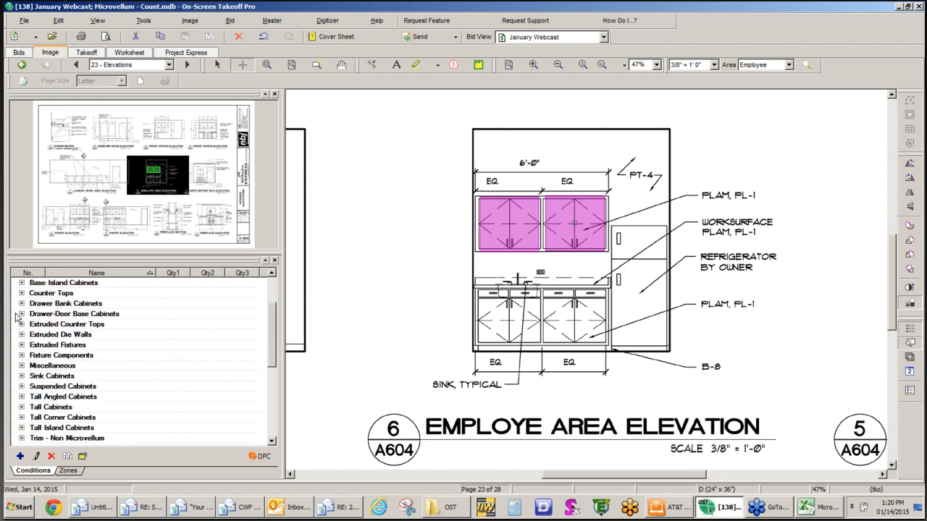
pyautogui.click(21, 313)
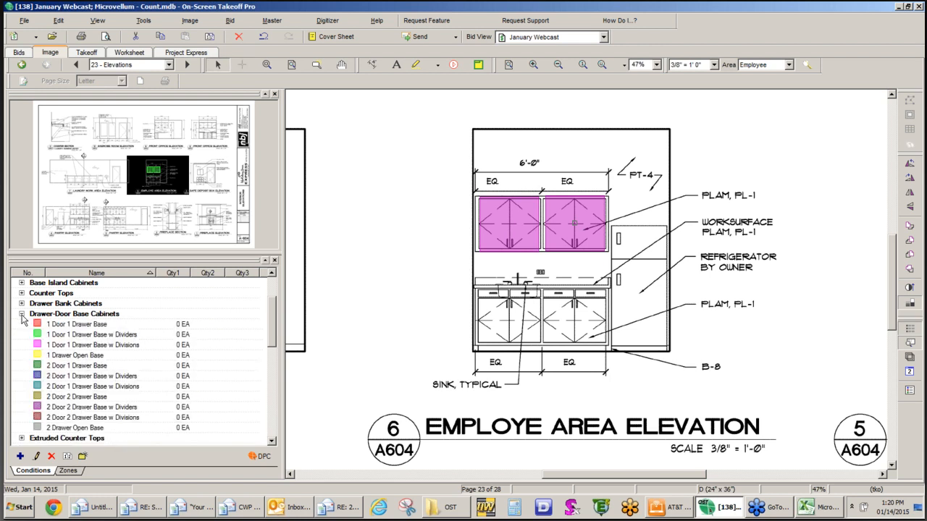
pyautogui.click(84, 398)
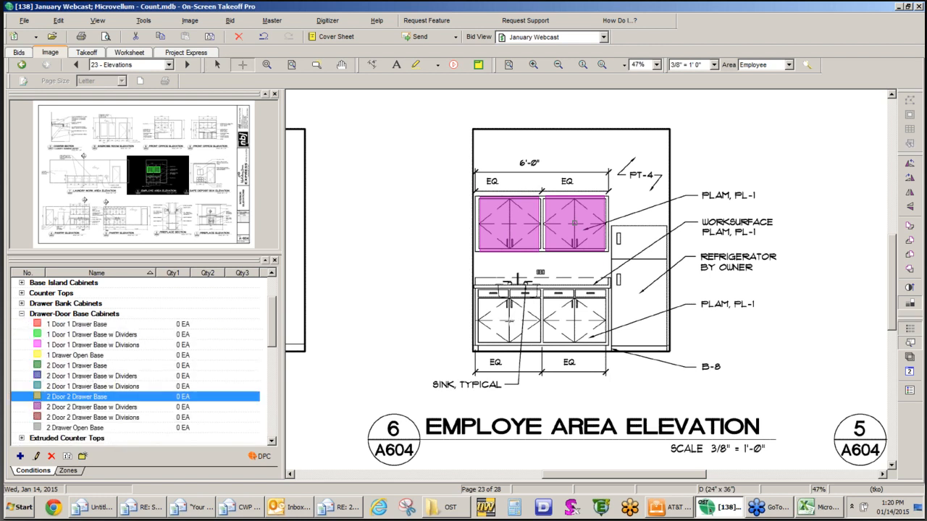
pyautogui.click(509, 320)
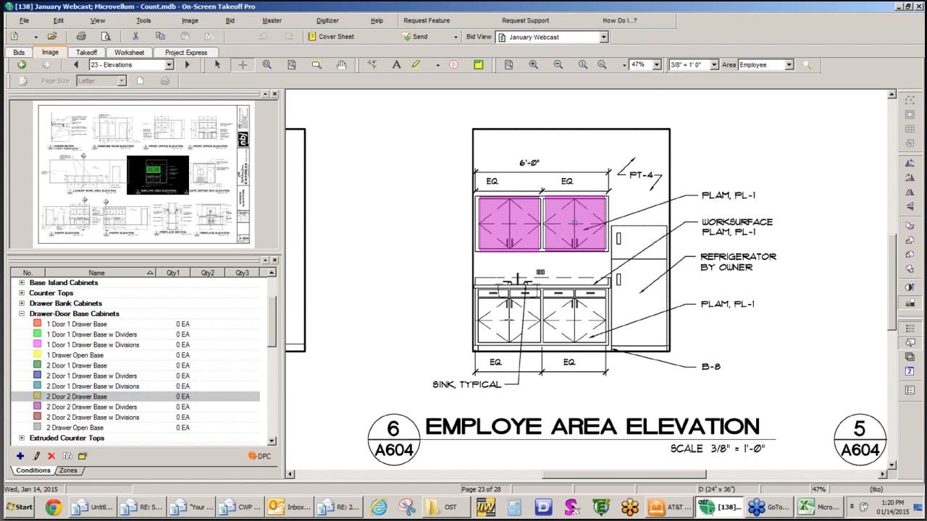
pyautogui.click(574, 320)
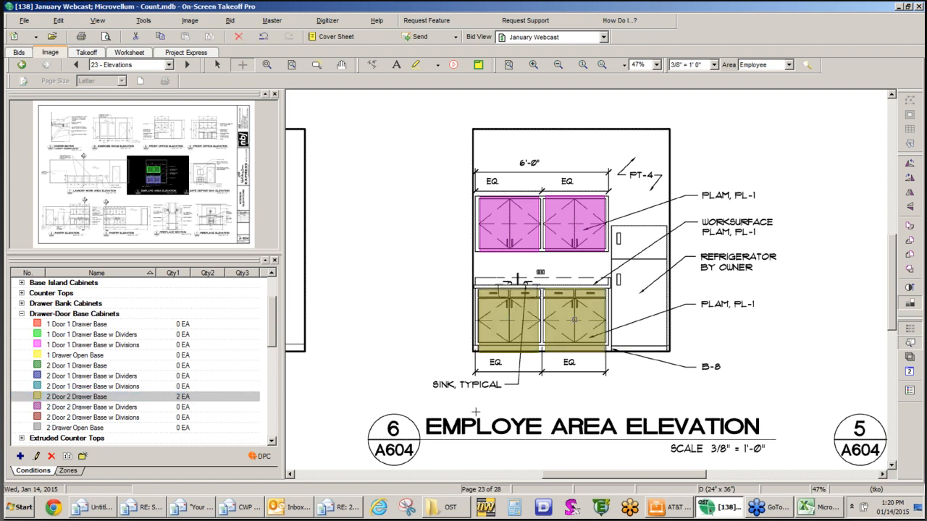
pyautogui.click(86, 53)
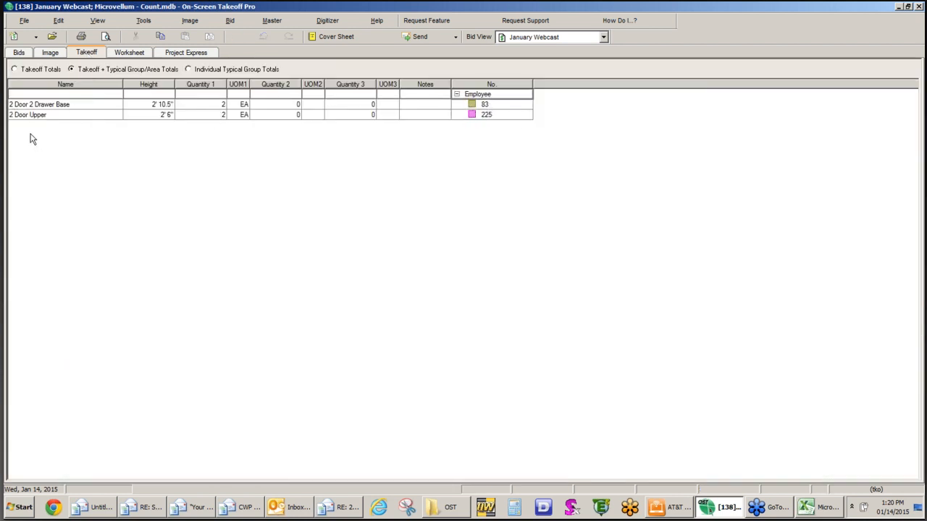
pyautogui.click(51, 54)
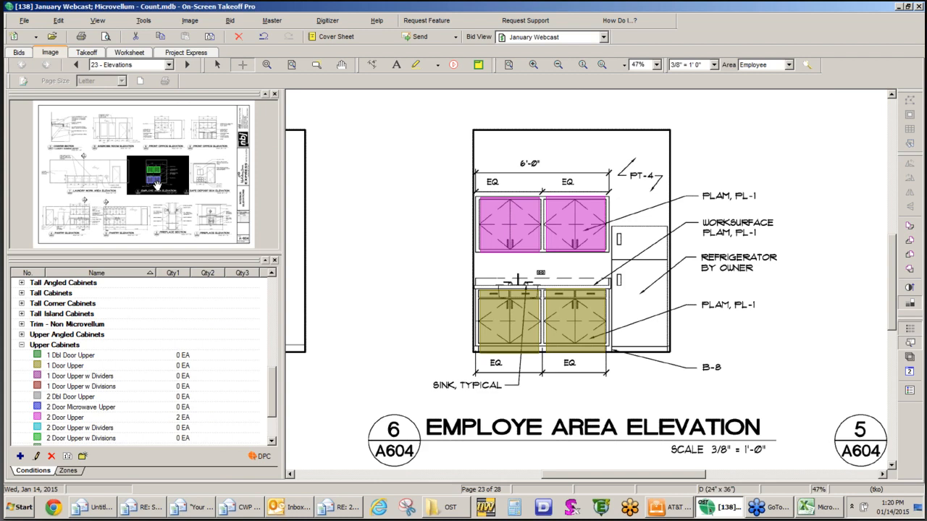
# Make Office the active area for the front office elevation 9 on sheet A604
pyautogui.moveTo(157, 186)
pyautogui.mouseDown()
pyautogui.moveTo(128, 224)
pyautogui.moveTo(172, 123)
pyautogui.mouseUp()
pyautogui.click(788, 65)
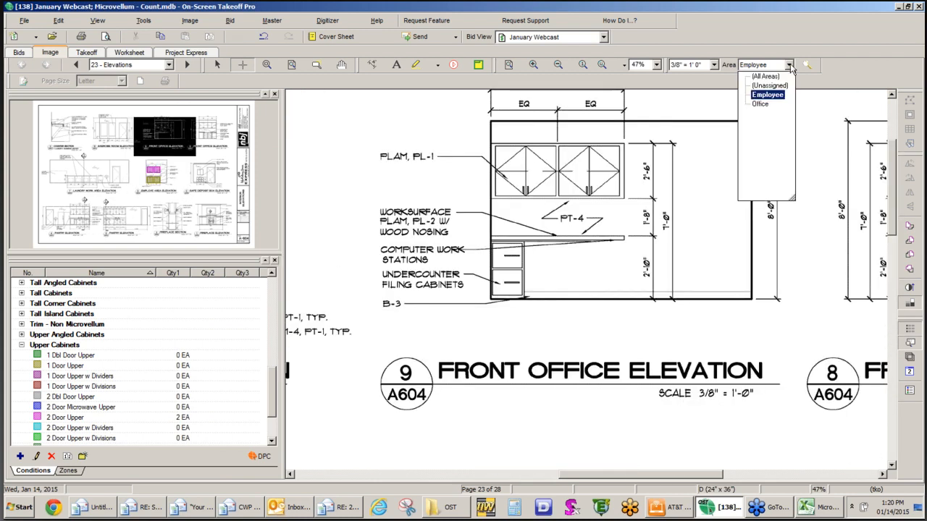
pyautogui.click(760, 97)
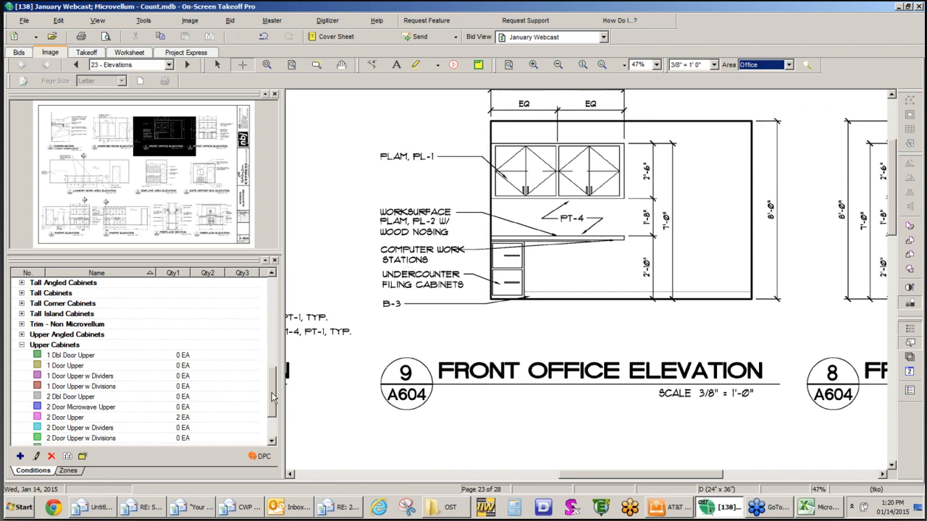
# Count the undercounter filing cabinet on front office elevation 9 with the 2 Drawer Base condition from Drawer Bank Cabinets
pyautogui.moveTo(271, 392); pyautogui.dragTo(272, 315)
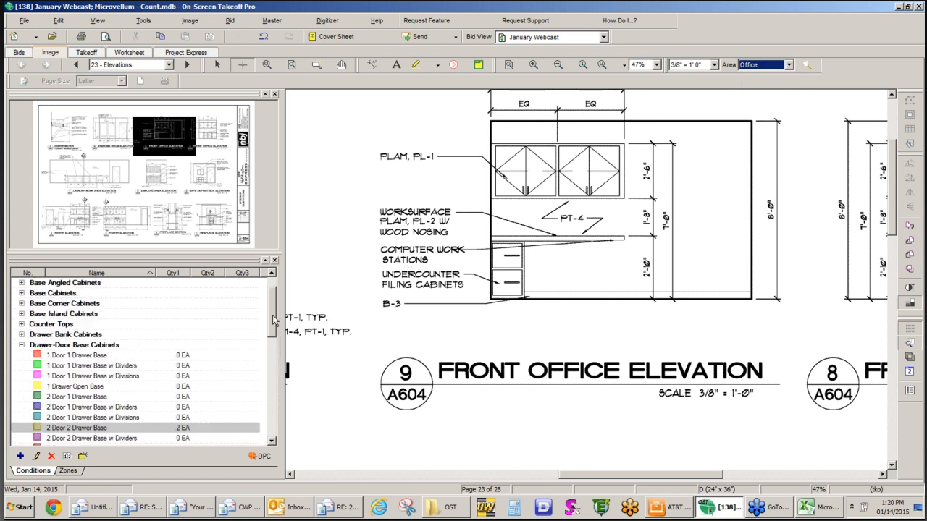
pyautogui.click(23, 335)
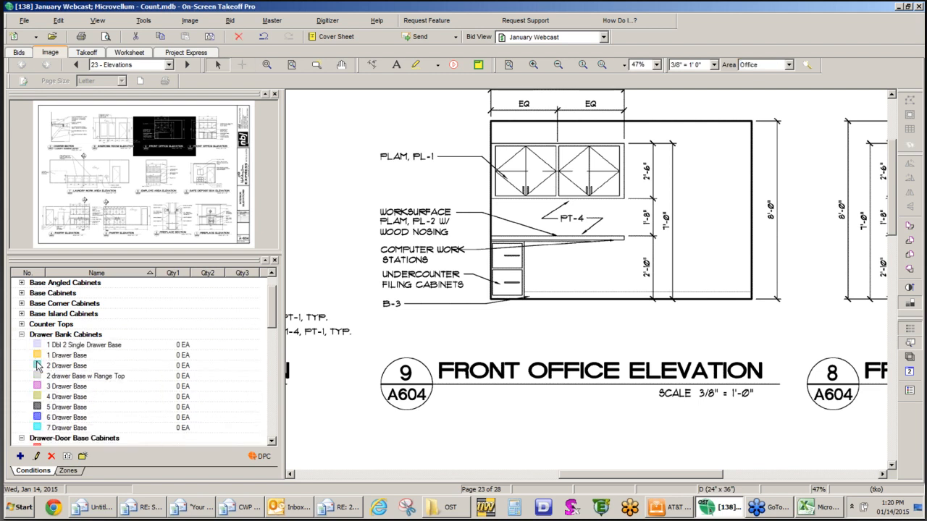
pyautogui.click(67, 366)
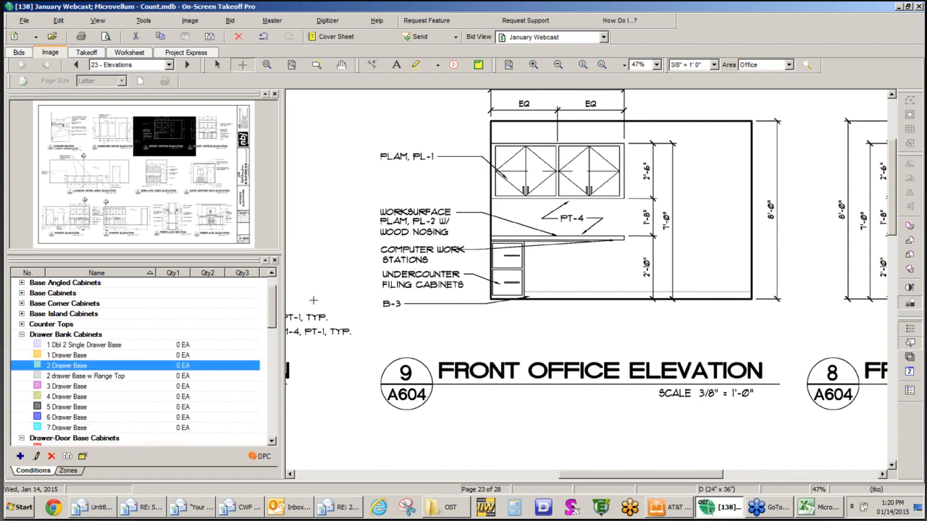
pyautogui.click(506, 267)
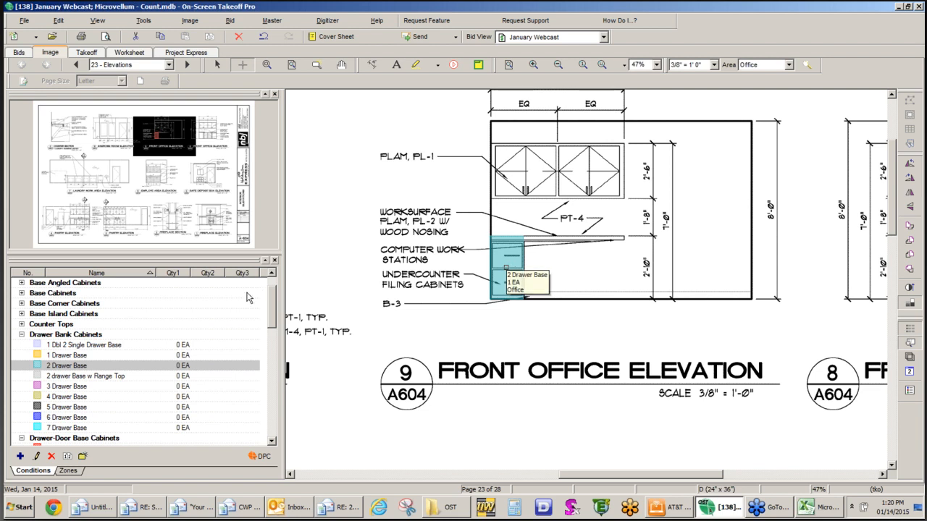
# Count both upper cabinets on front office elevation 9 as 2 Door Upper and review the takeoff quantities by area
pyautogui.moveTo(276, 323); pyautogui.dragTo(279, 415)
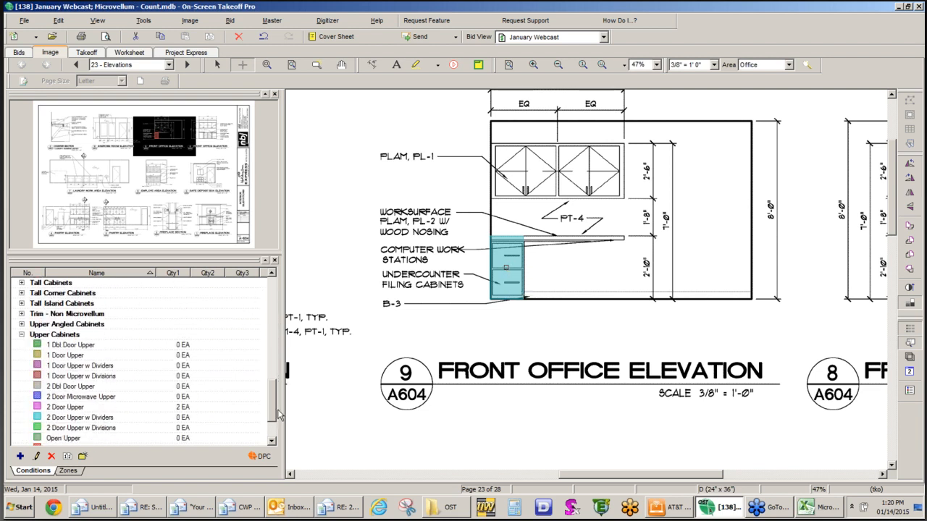
pyautogui.click(67, 409)
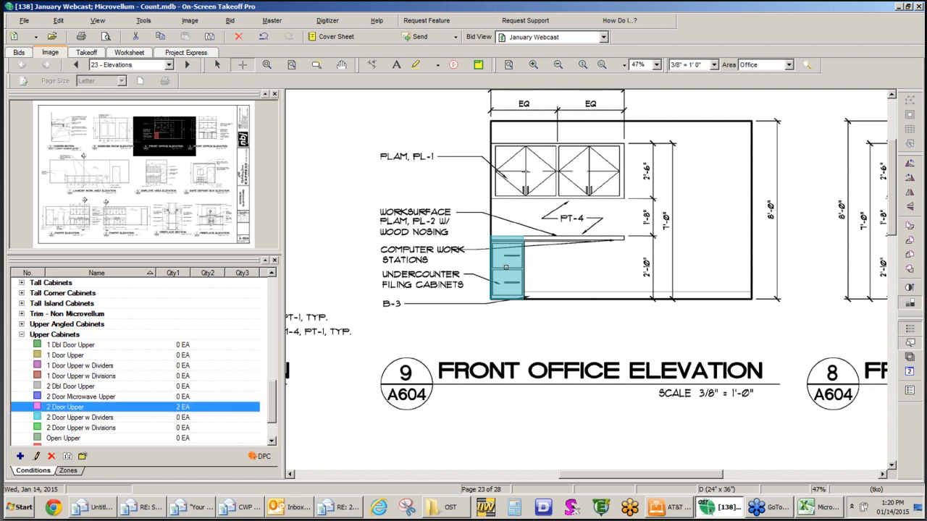
pyautogui.click(527, 171)
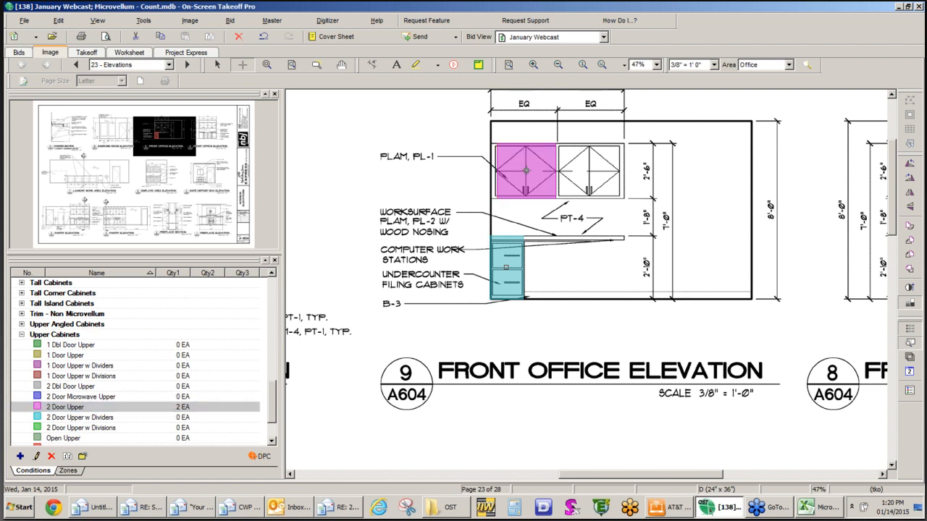
pyautogui.click(587, 170)
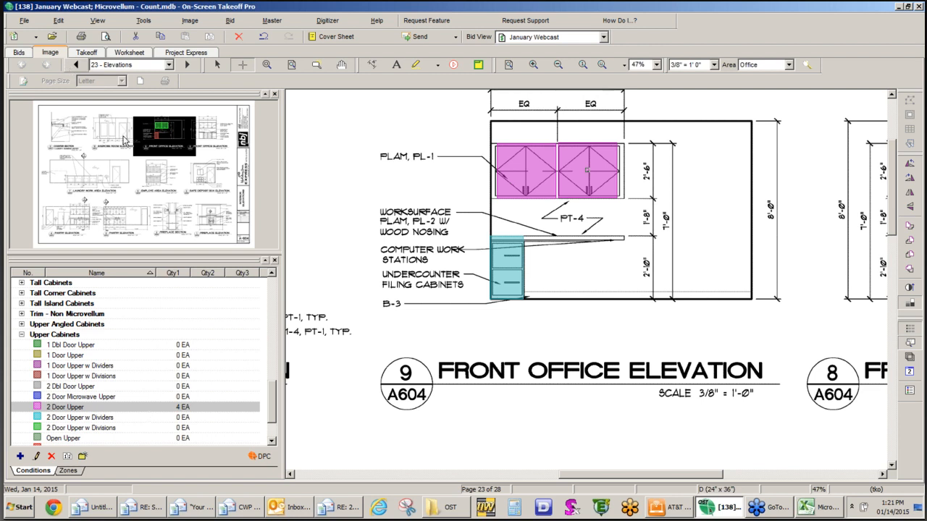
pyautogui.click(86, 52)
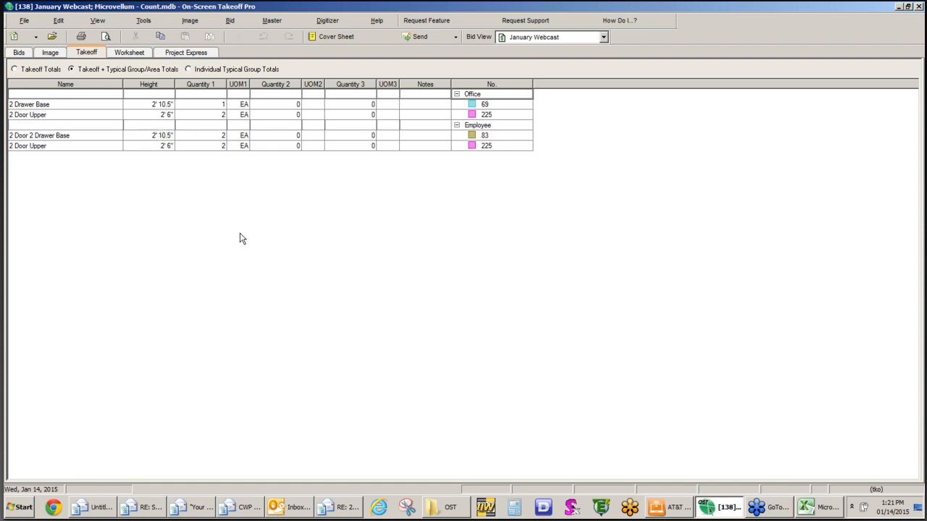
pyautogui.click(49, 53)
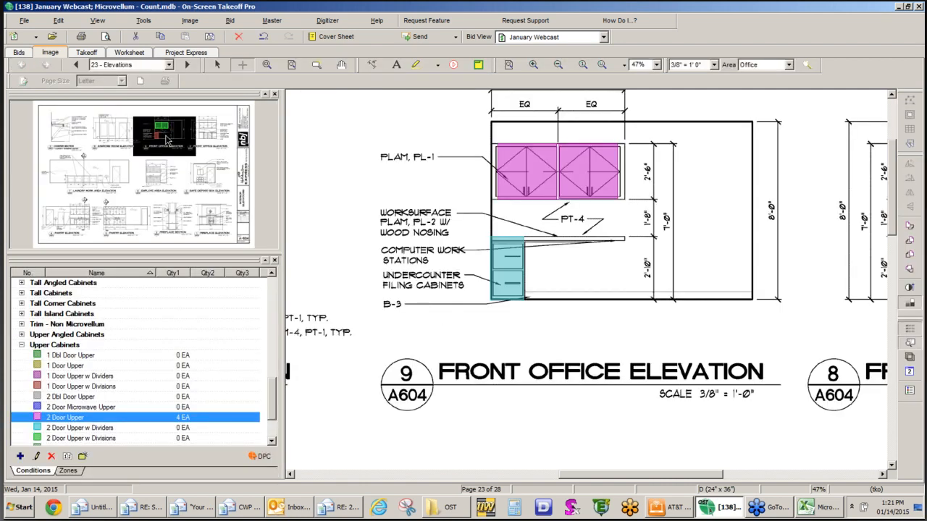
# Add a bid area named Pantry and make it the active area for the pantry elevations
pyautogui.moveTo(166, 139)
pyautogui.mouseDown()
pyautogui.moveTo(133, 203)
pyautogui.moveTo(100, 222)
pyautogui.mouseUp()
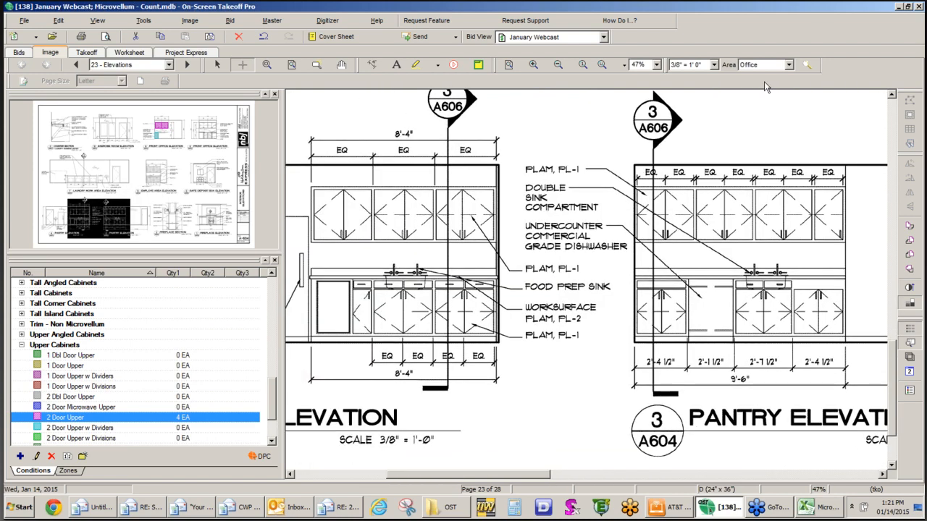
pyautogui.click(806, 65)
pyautogui.click(456, 179)
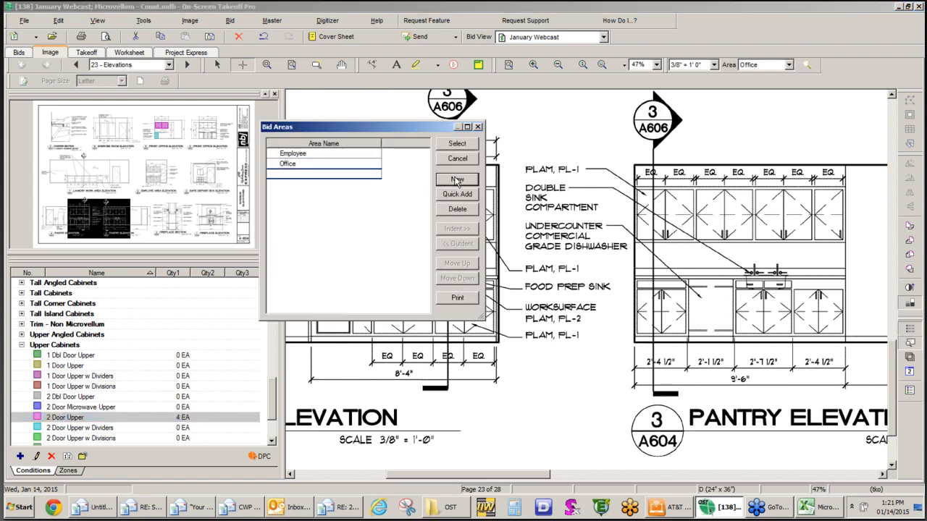
pyautogui.write('Pantry')
pyautogui.click(457, 144)
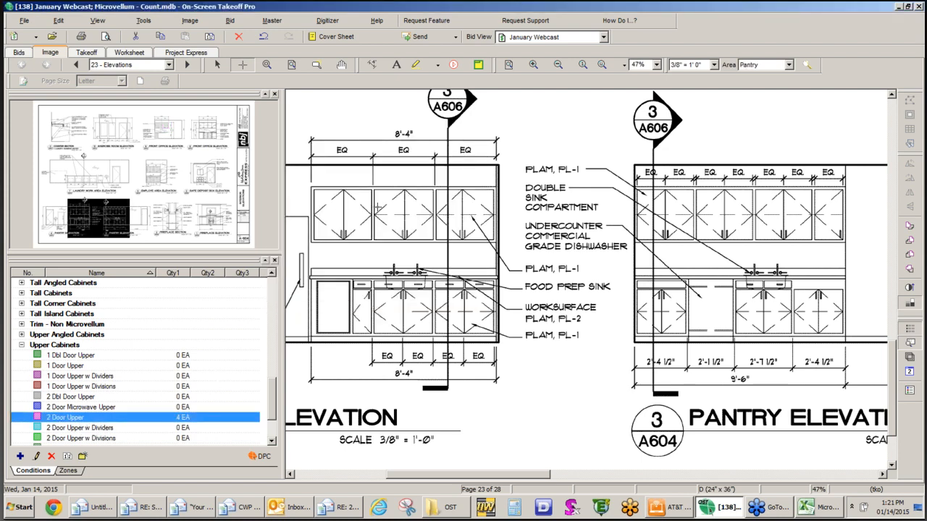
# Count the six double-door upper cabinets on both pantry elevations as 2 Door Upper and the single-door one as 1 Door Upper
pyautogui.click(344, 213)
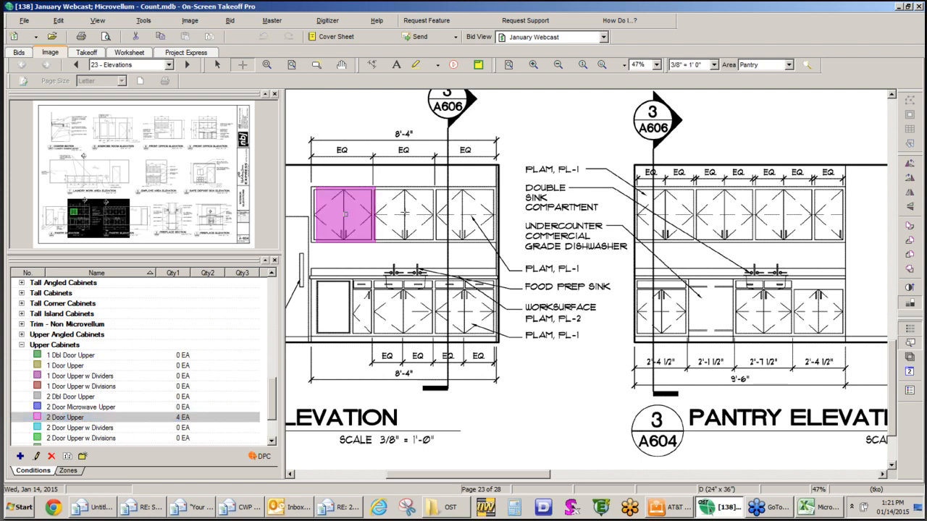
pyautogui.click(404, 213)
pyautogui.click(466, 213)
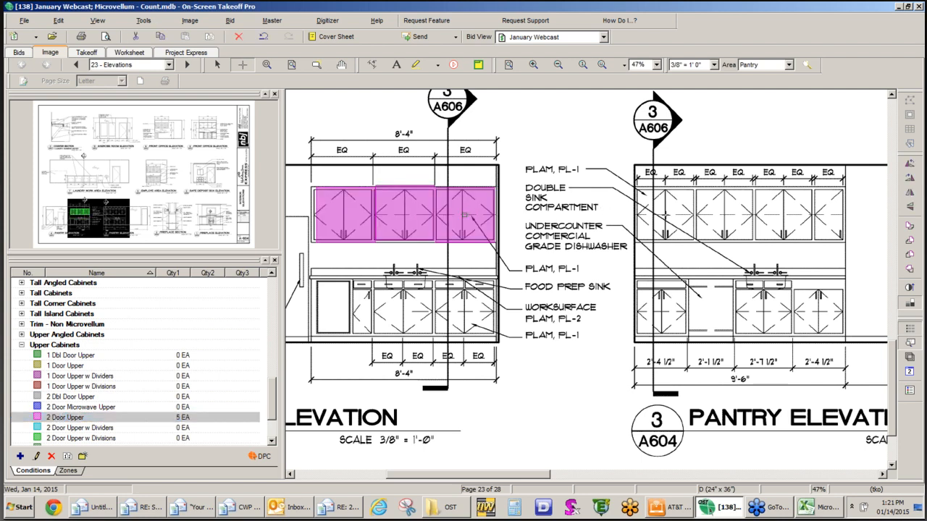
pyautogui.click(665, 214)
pyautogui.click(723, 214)
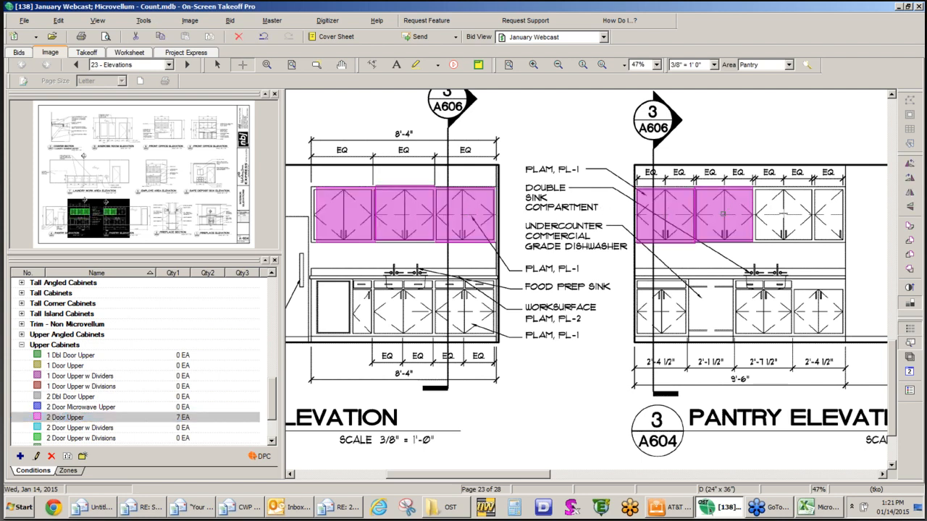
pyautogui.click(782, 213)
pyautogui.click(69, 366)
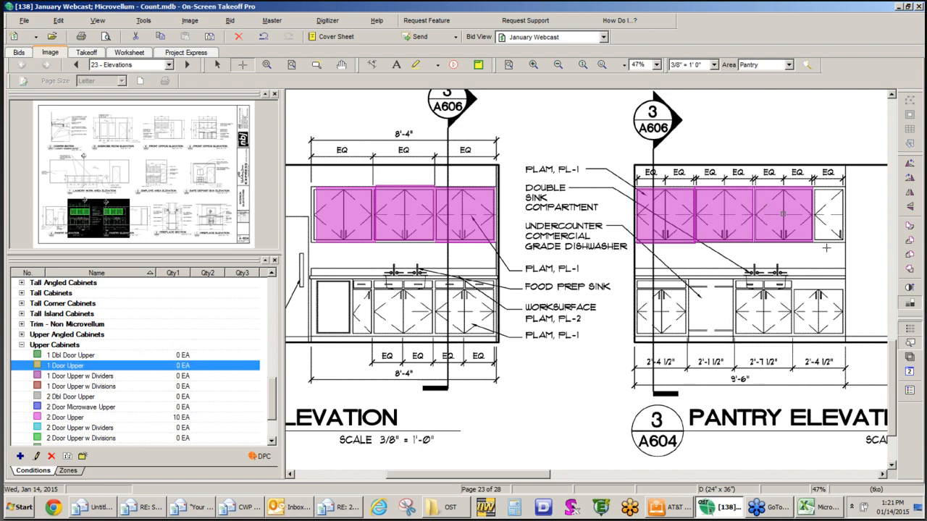
pyautogui.click(827, 215)
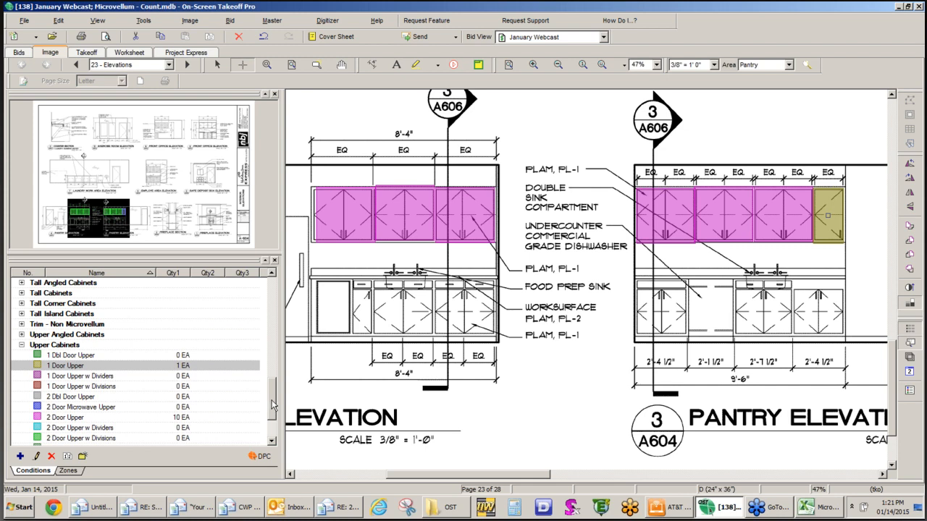
# Count the narrow single-door base cabinet on the first pantry elevation with the 1 Door 1 Drawer Base condition from Drawer-Door Base Cabinets
pyautogui.moveTo(273, 406); pyautogui.dragTo(276, 351)
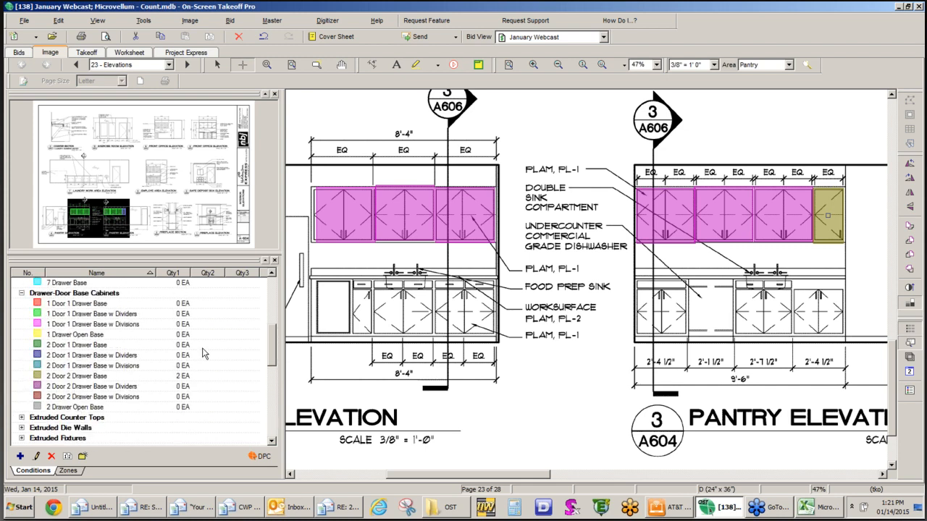
pyautogui.click(84, 304)
pyautogui.click(360, 306)
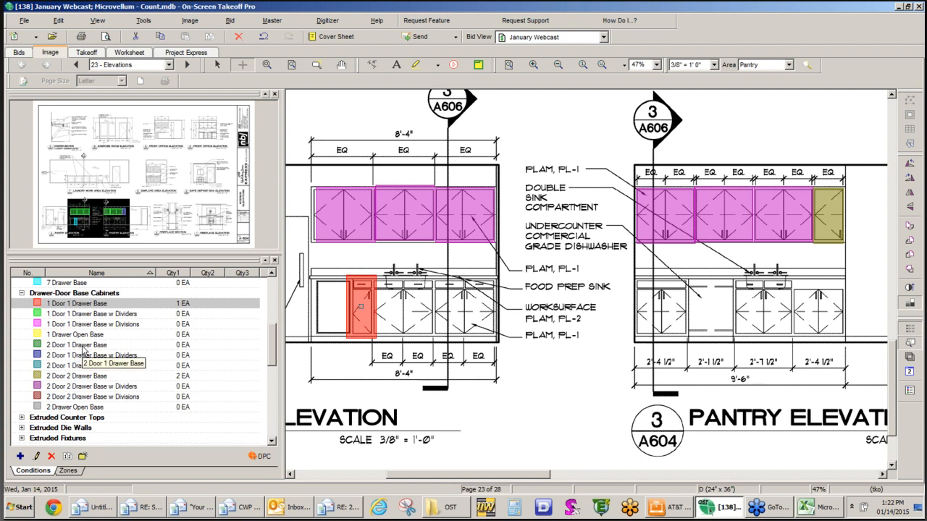
# Count the two double-door base cabinets on the first pantry elevation as 2 Door 2 Drawer Base, aligning each marker with its cabinet
pyautogui.click(87, 376)
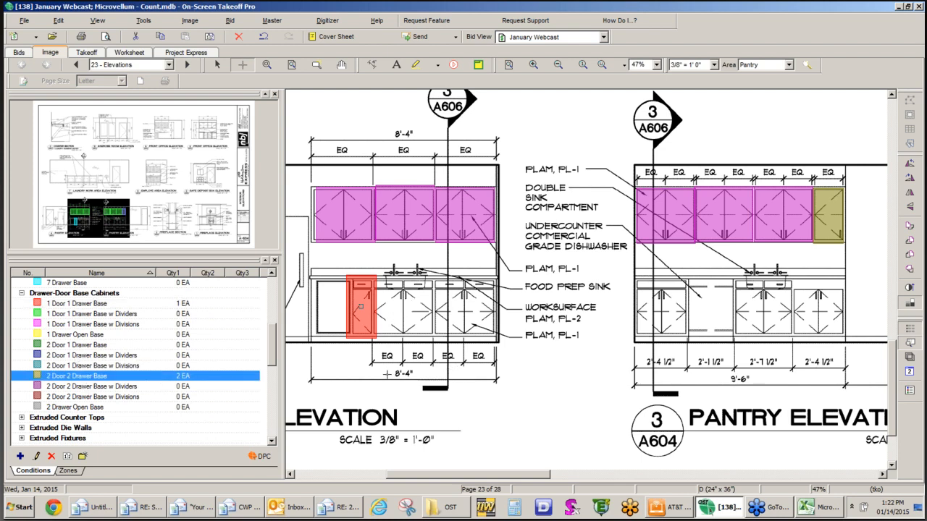
pyautogui.click(376, 370)
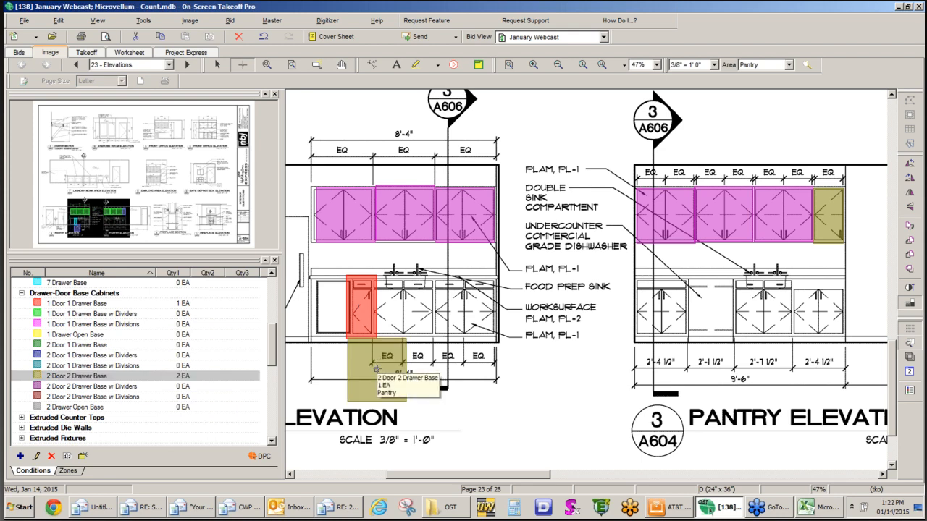
pyautogui.press('Escape')
pyautogui.moveTo(379, 367); pyautogui.dragTo(385, 354)
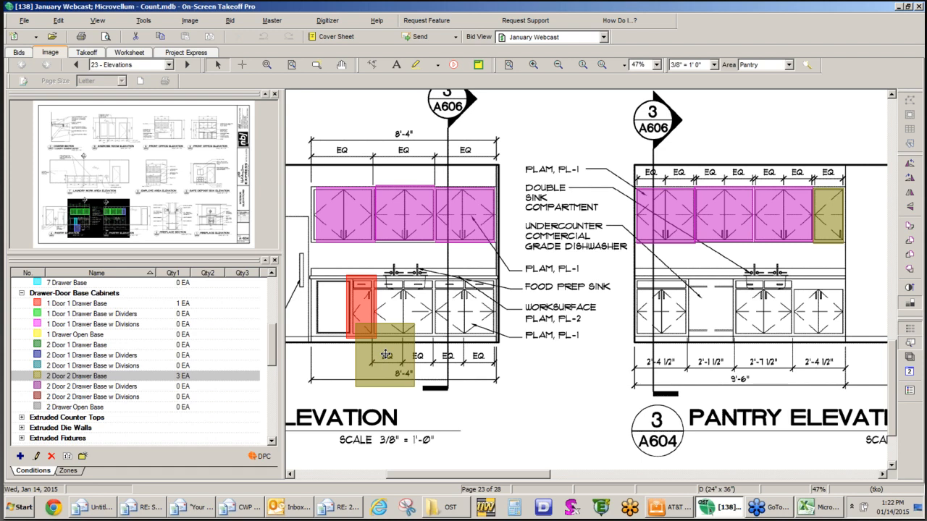
pyautogui.moveTo(385, 354); pyautogui.dragTo(406, 312)
pyautogui.click(77, 376)
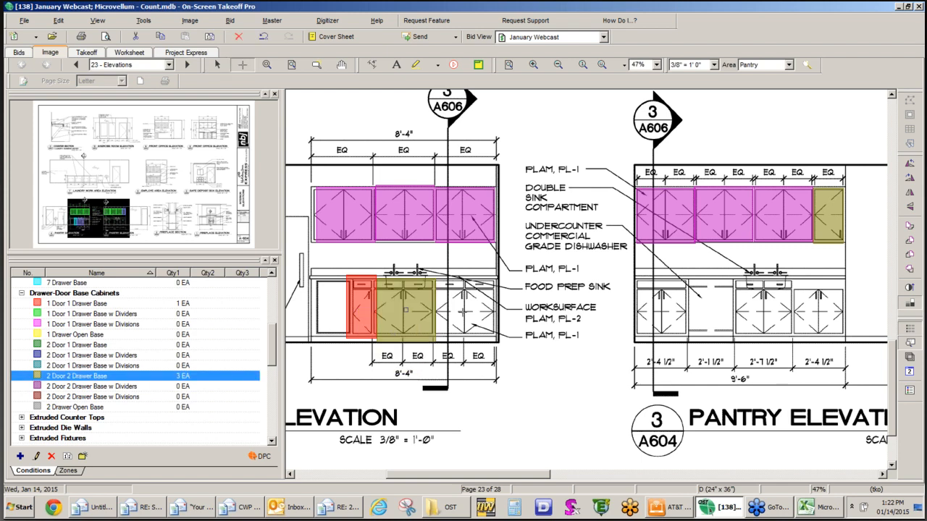
pyautogui.click(465, 312)
# Count pantry elevation 3's outer base cabinets as 2 Door 1 Drawer Base and its sink base as 2 Door 2 Drawer Base, and review quantities by area
pyautogui.click(77, 345)
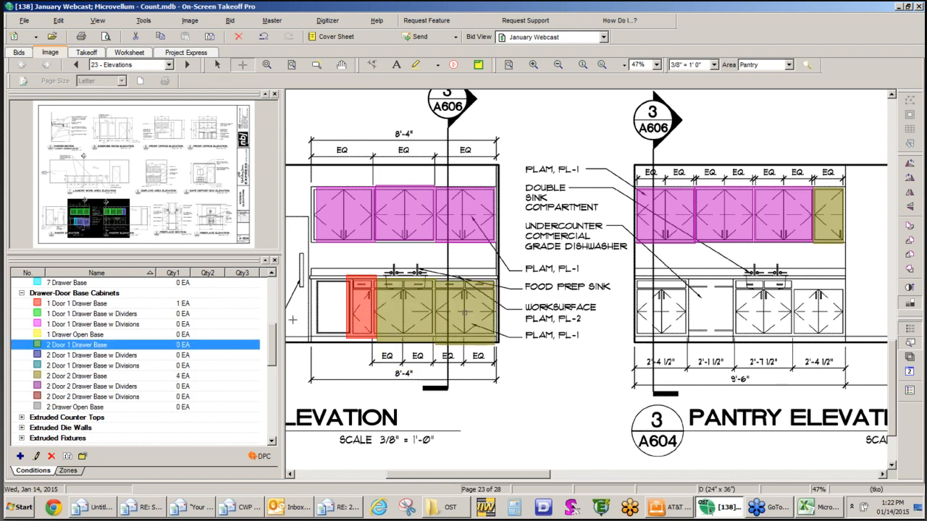
pyautogui.click(660, 312)
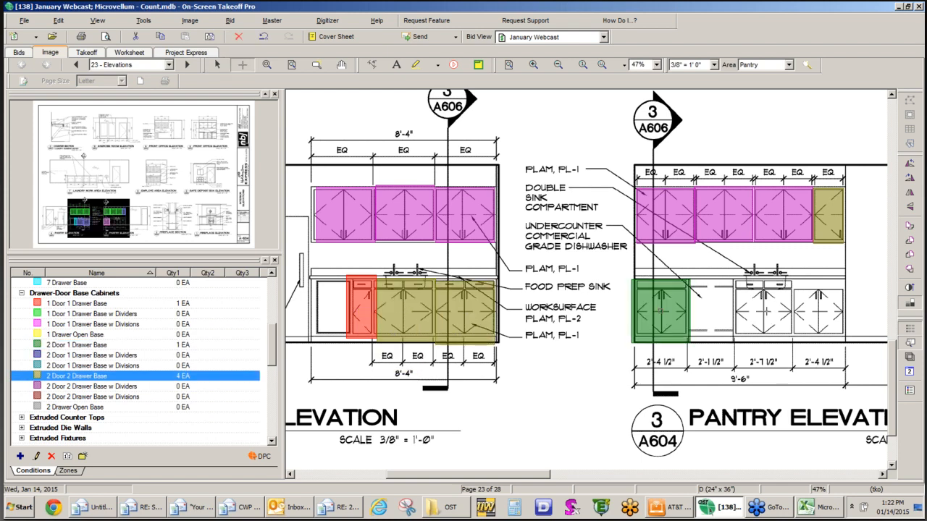
pyautogui.click(765, 311)
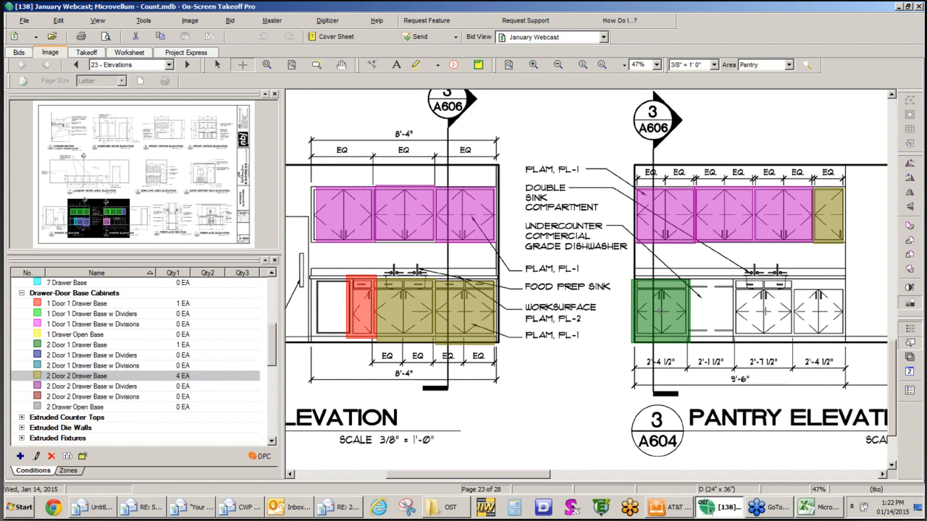
pyautogui.click(87, 346)
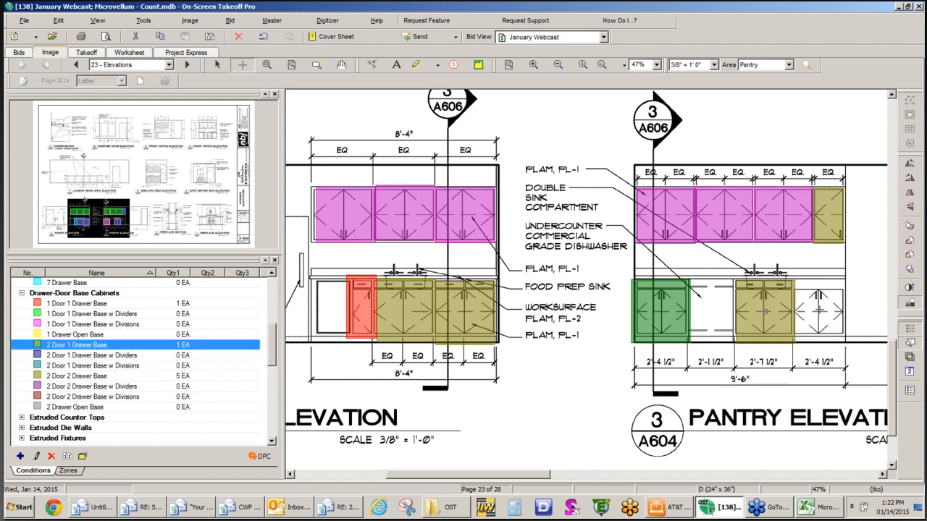
pyautogui.click(818, 310)
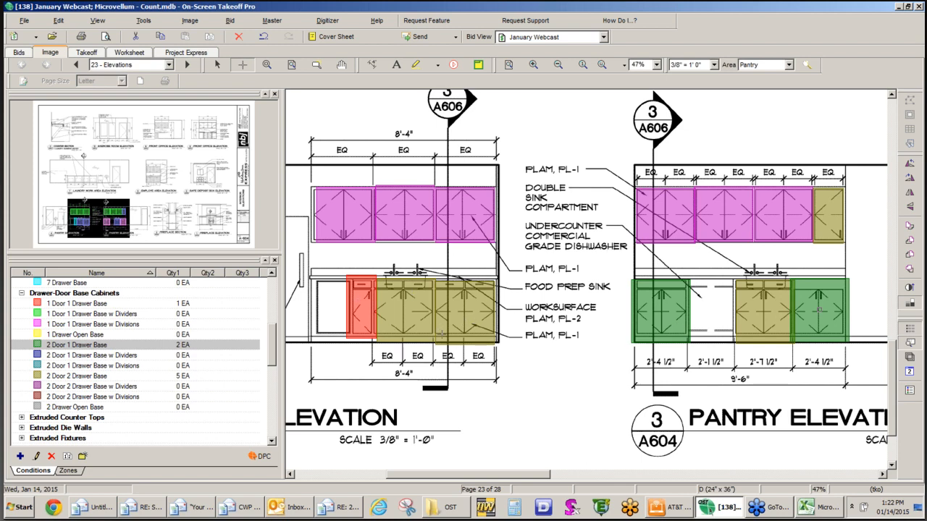
pyautogui.click(87, 54)
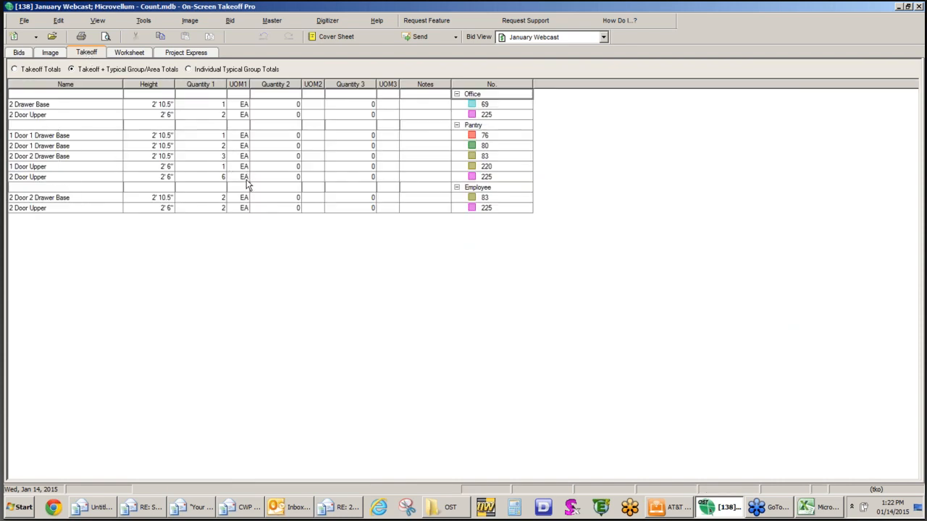
pyautogui.click(50, 54)
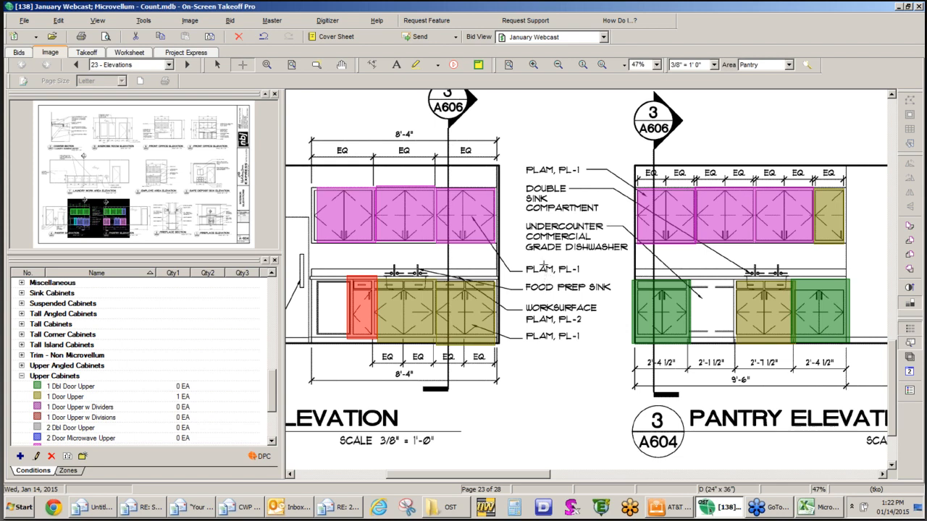
# Create named views around the two pantry elevations, naming them Pantry 1 and Pantry 2
pyautogui.click(478, 66)
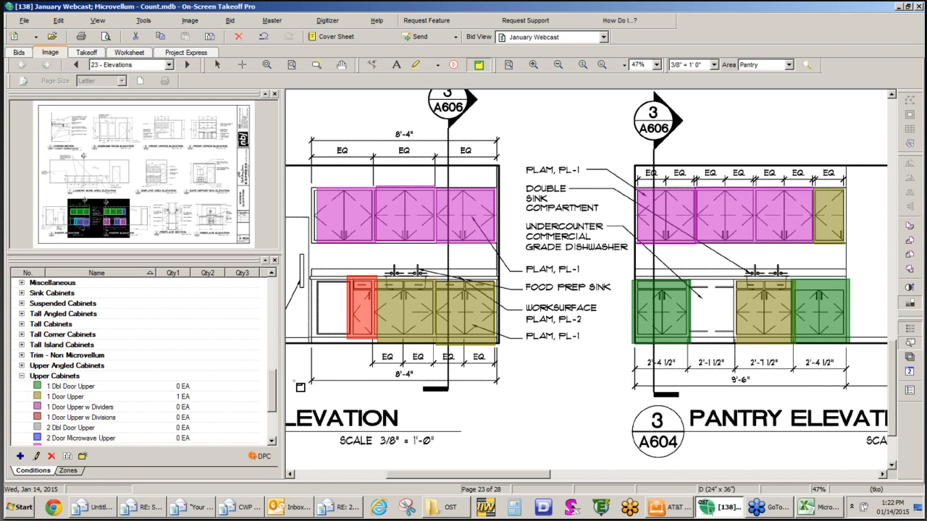
pyautogui.moveTo(294, 381); pyautogui.dragTo(546, 120)
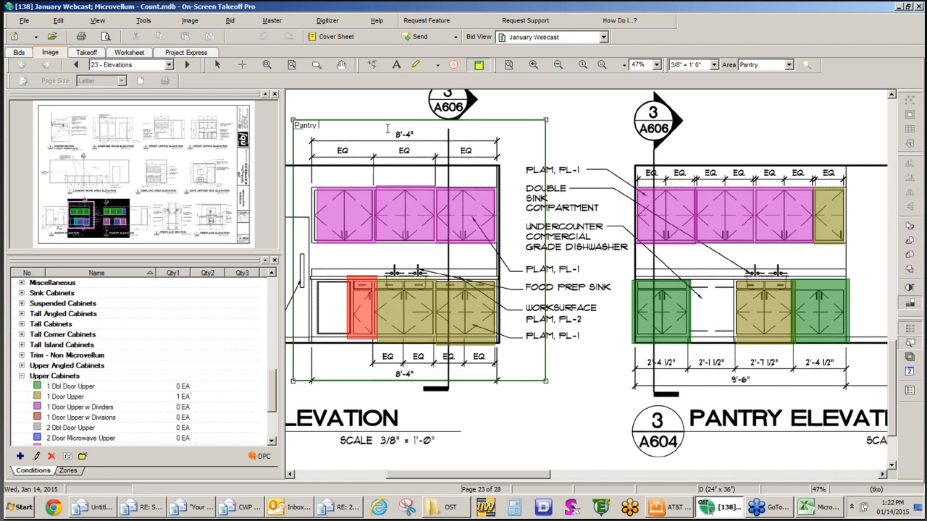
pyautogui.click(598, 410)
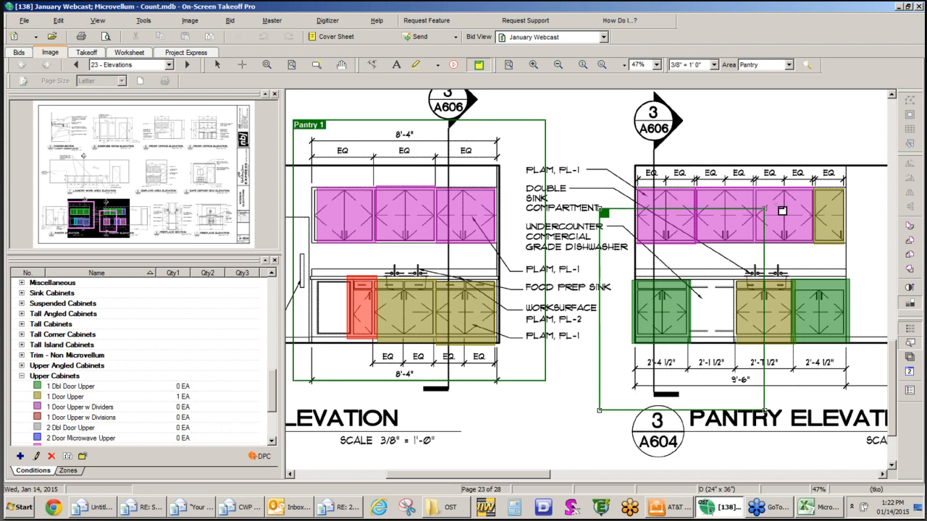
pyautogui.click(888, 149)
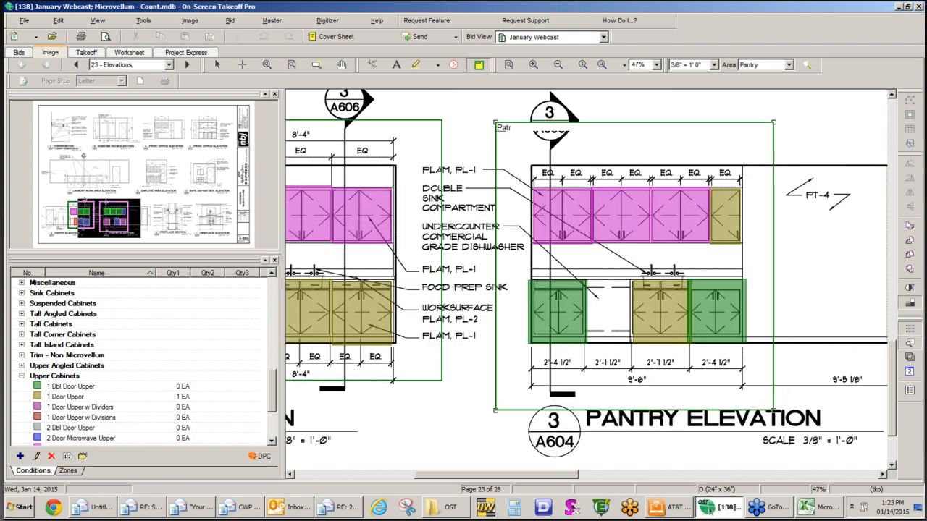
pyautogui.write('2')
pyautogui.press('Return')
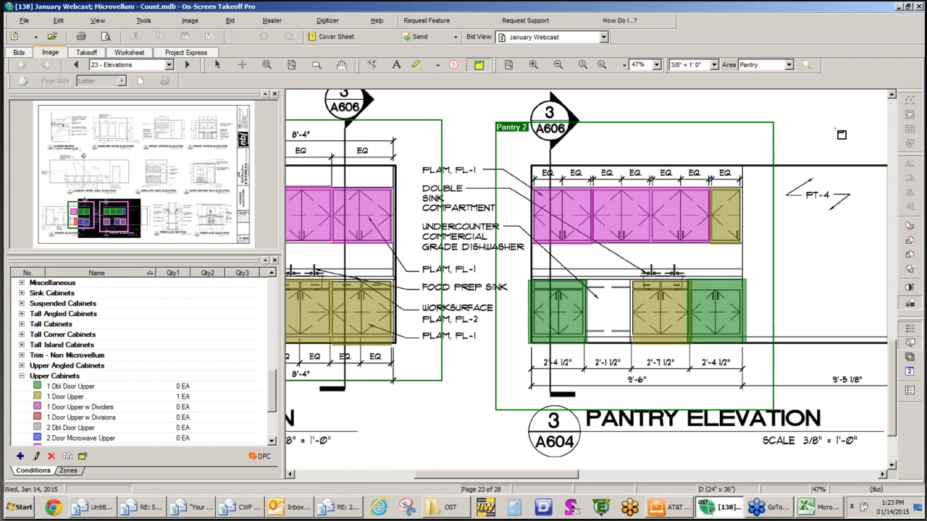
# Open the 25 - First Floor plan page at the Pantry 118 room
pyautogui.click(168, 66)
pyautogui.click(515, 277)
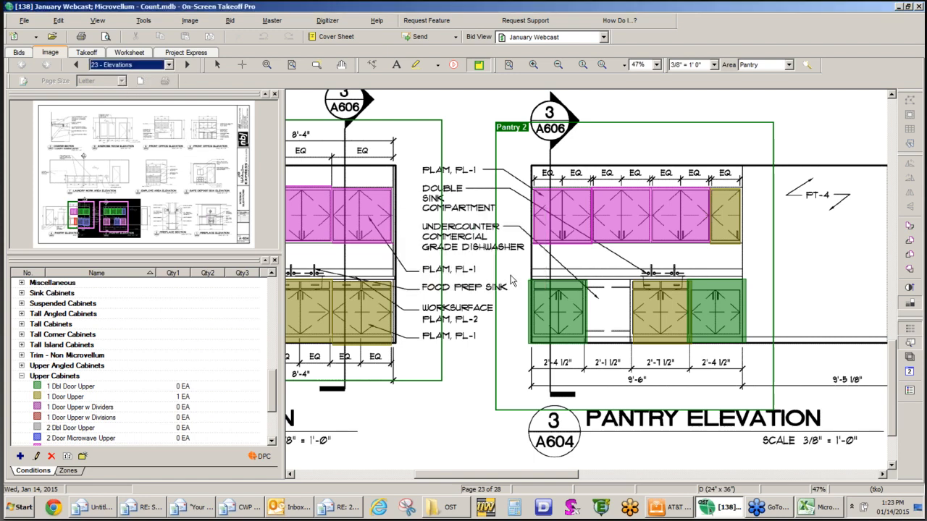
pyautogui.click(168, 64)
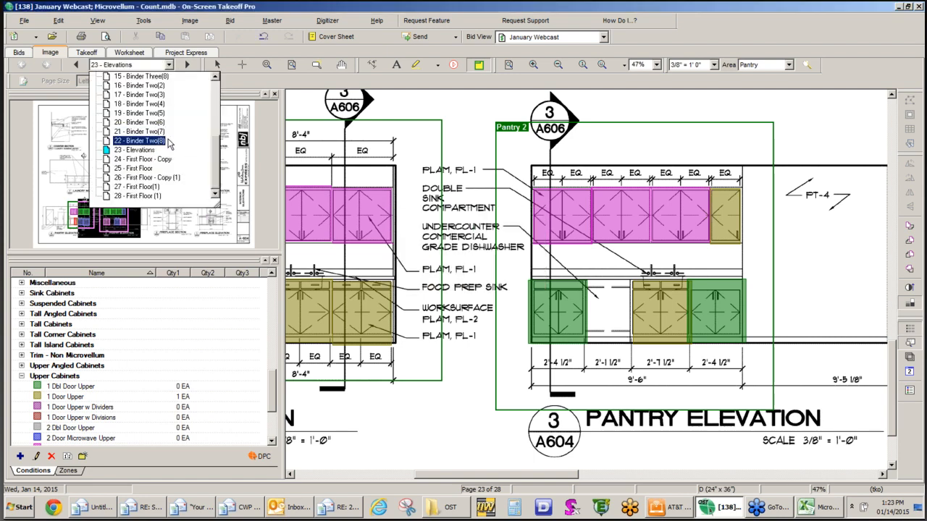
pyautogui.click(142, 168)
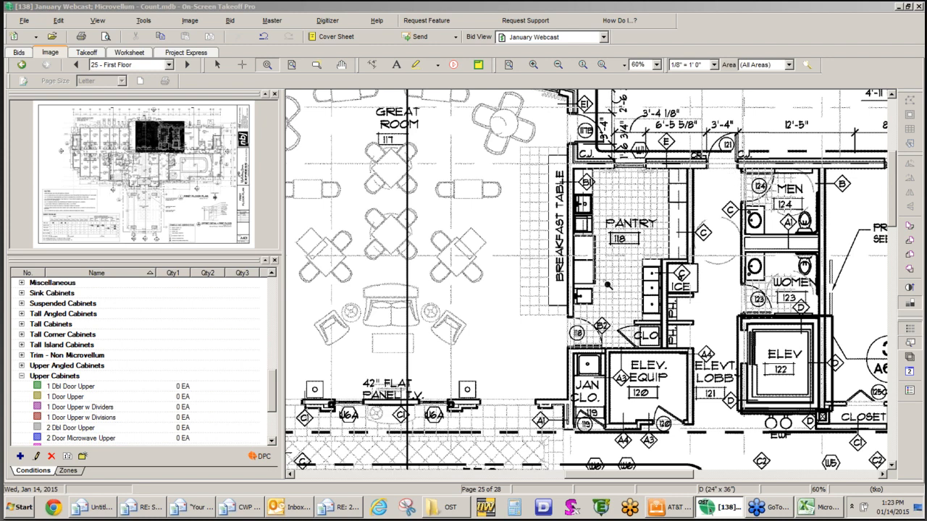
# Place a hot link beside the east counter of Pantry 118 and connect it to the existing named view Pantry 2
pyautogui.click(453, 66)
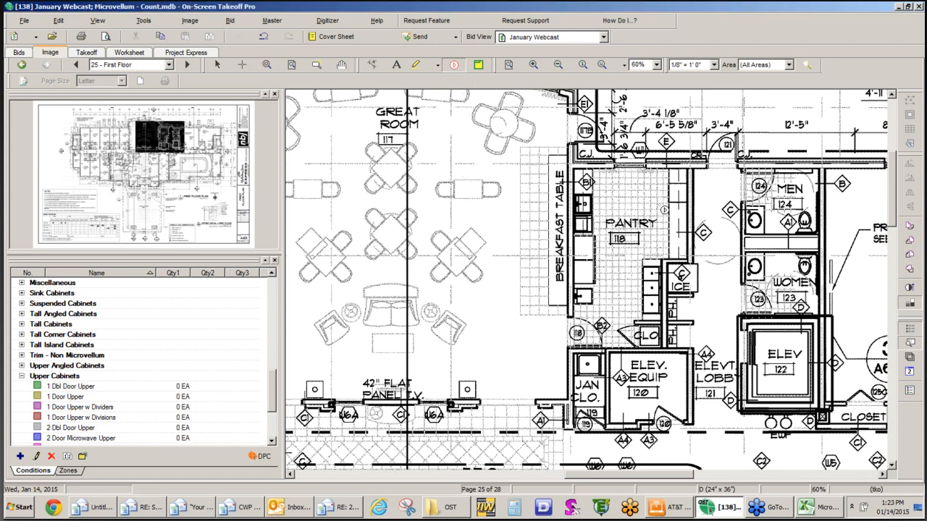
pyautogui.click(663, 210)
pyautogui.click(475, 217)
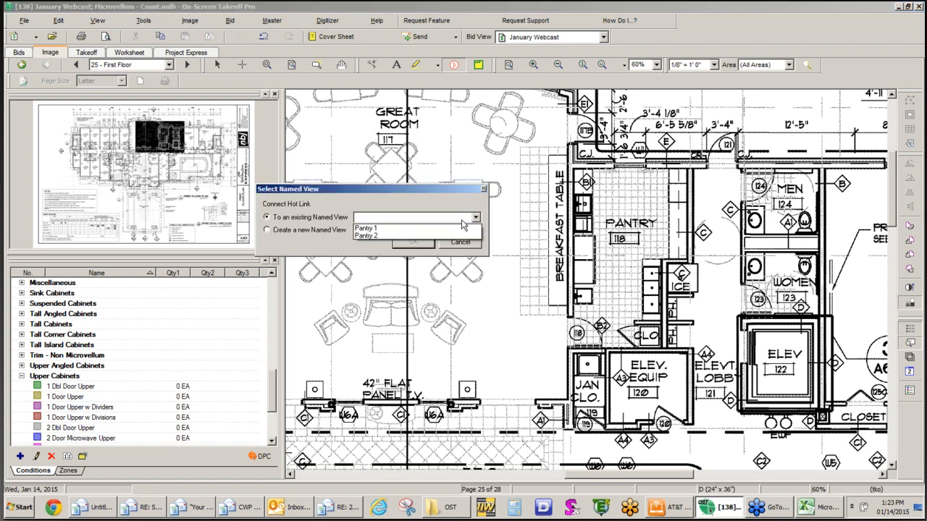
pyautogui.click(377, 235)
pyautogui.click(410, 242)
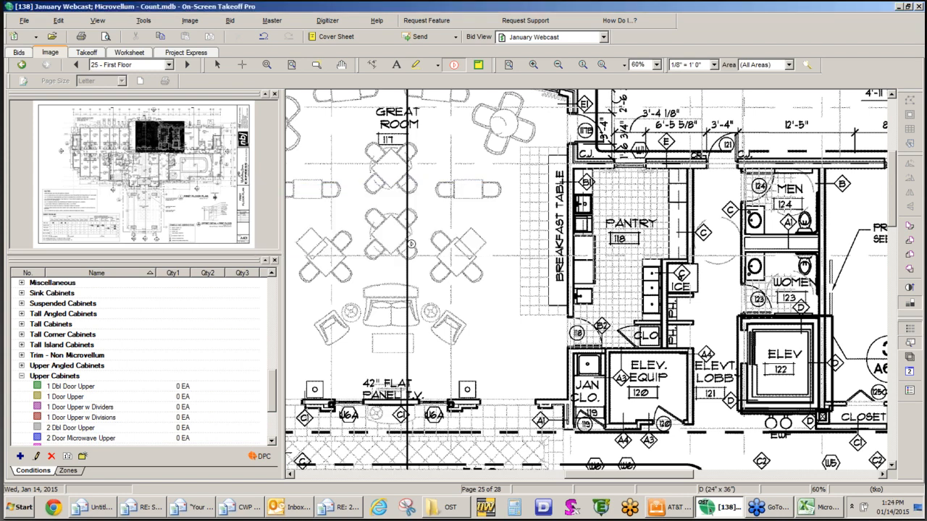
# Place another hot link by the west counter of Pantry 118, connected to the existing named view Pantry 1, and finish placing hot links
pyautogui.click(658, 204)
pyautogui.click(476, 218)
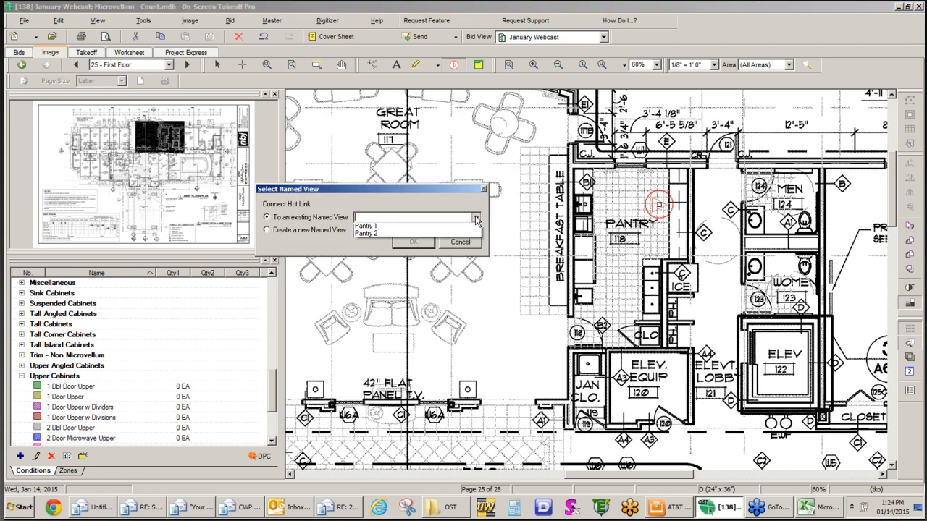
pyautogui.click(376, 233)
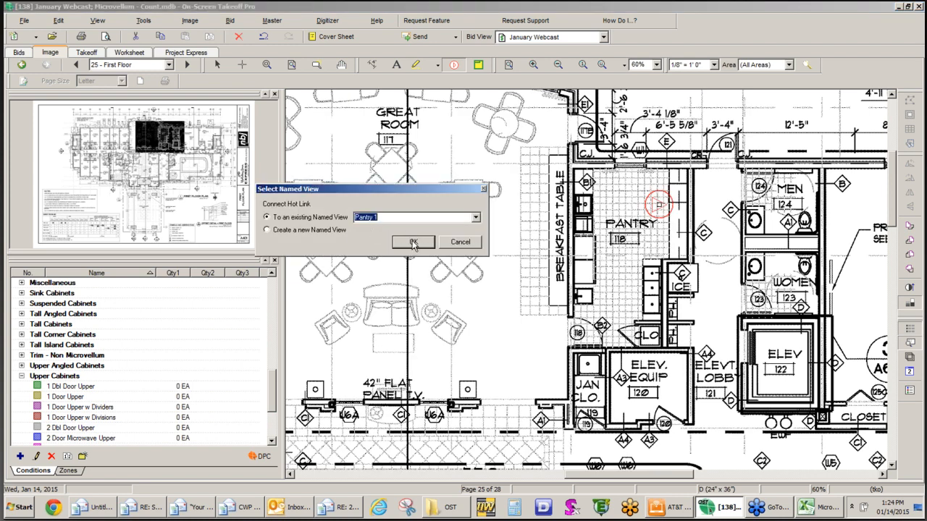
pyautogui.click(412, 243)
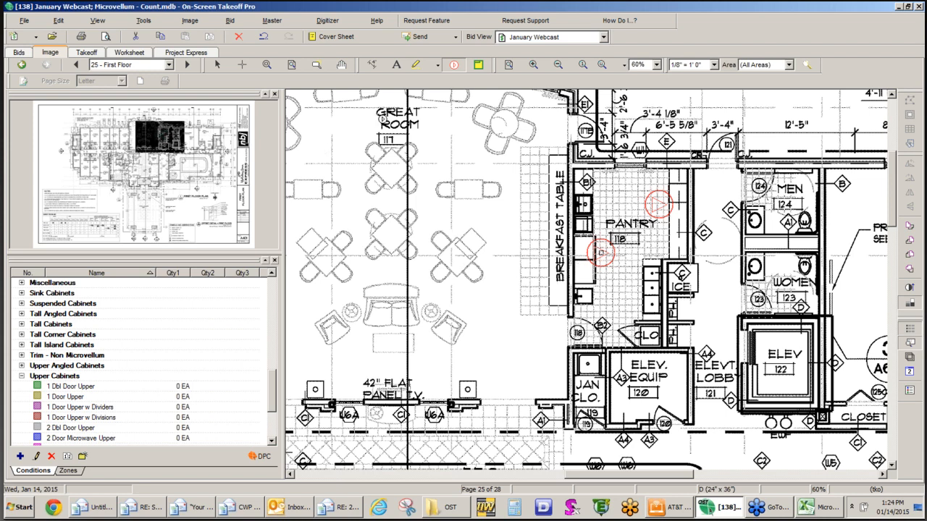
pyautogui.click(558, 66)
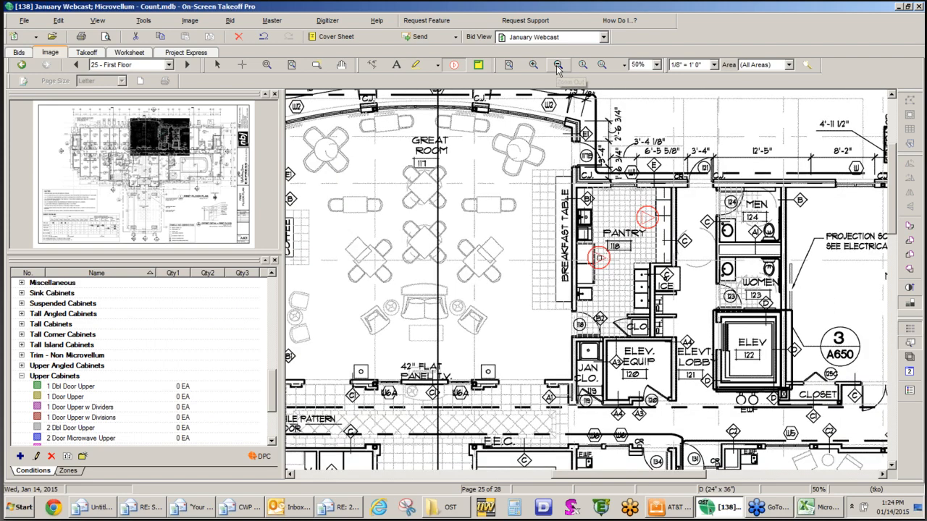
pyautogui.click(559, 66)
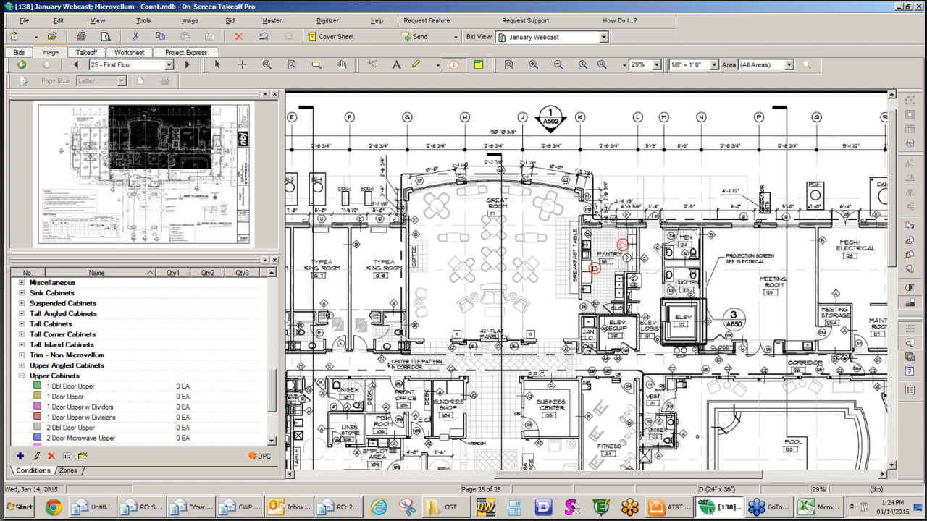
pyautogui.press('Escape')
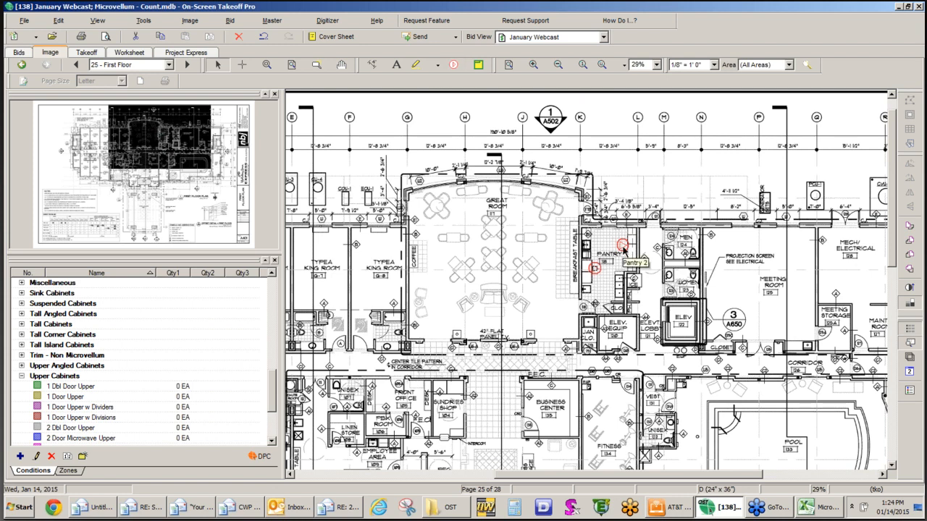
# Test both hot links in Pantry 118 by opening the Pantry 2 and Pantry 1 views and closing each one
pyautogui.click(623, 247)
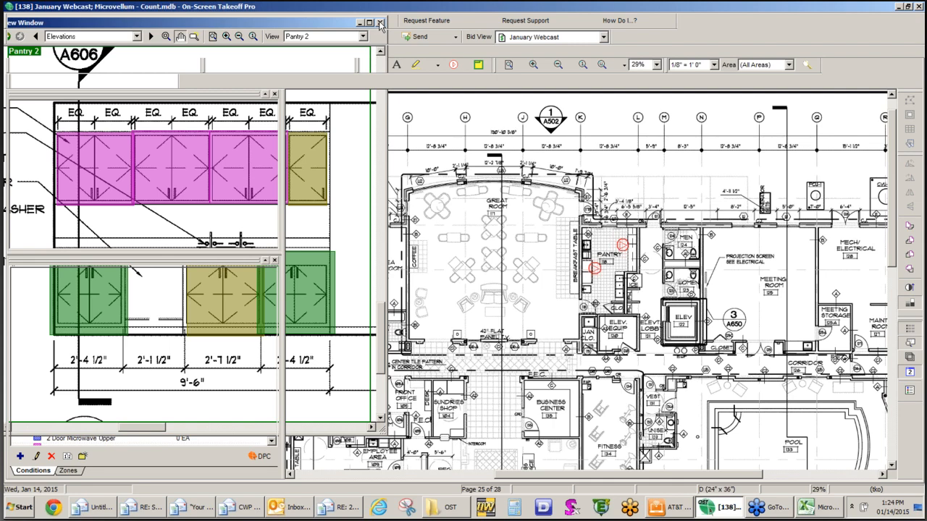
pyautogui.click(380, 24)
pyautogui.click(593, 268)
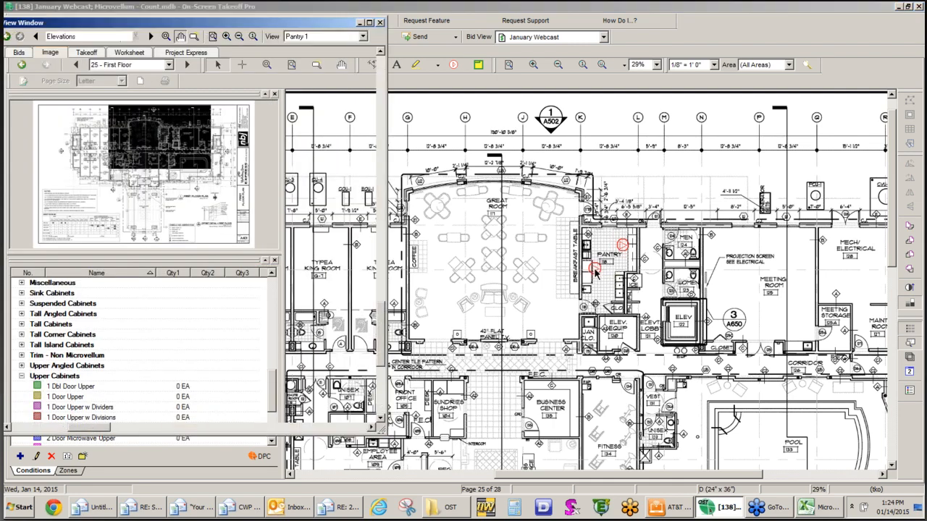
pyautogui.click(380, 24)
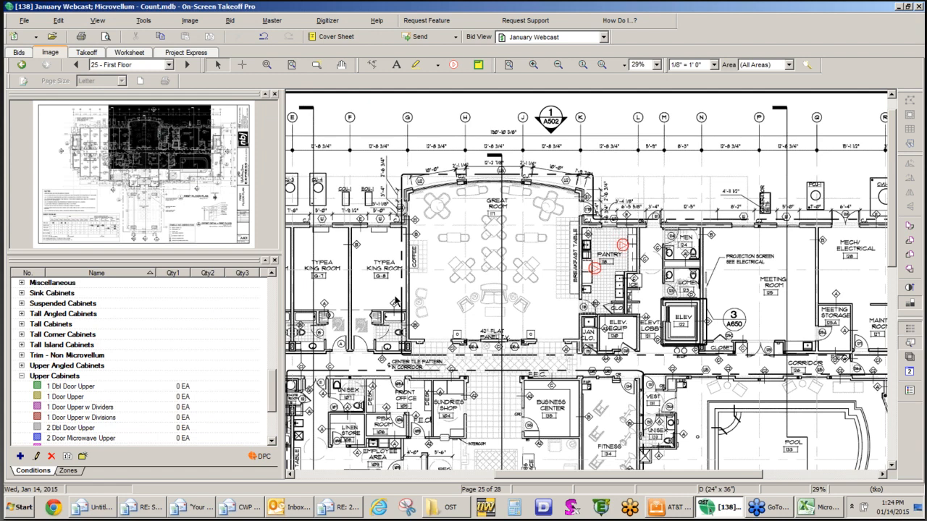
# Bring up the Great Room on the plan and start a new Linear condition named Countertop Granite
pyautogui.click(267, 65)
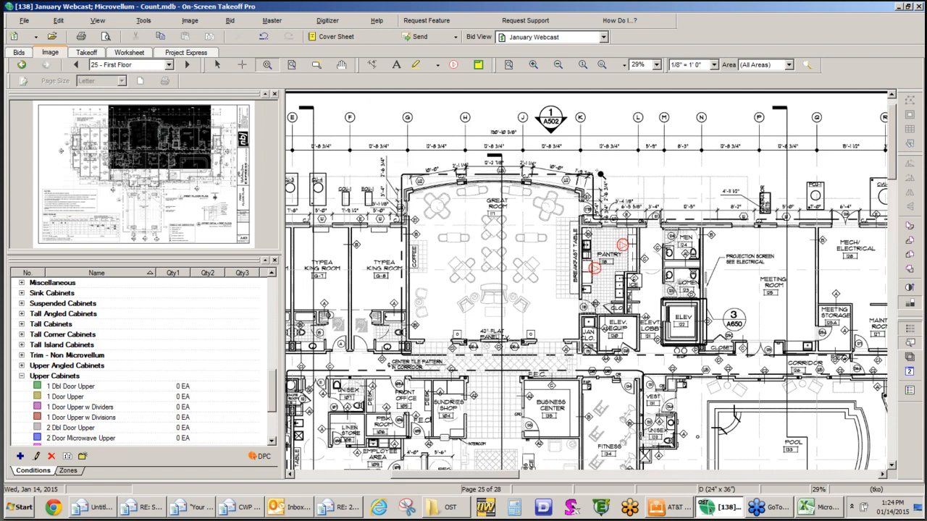
pyautogui.click(405, 253)
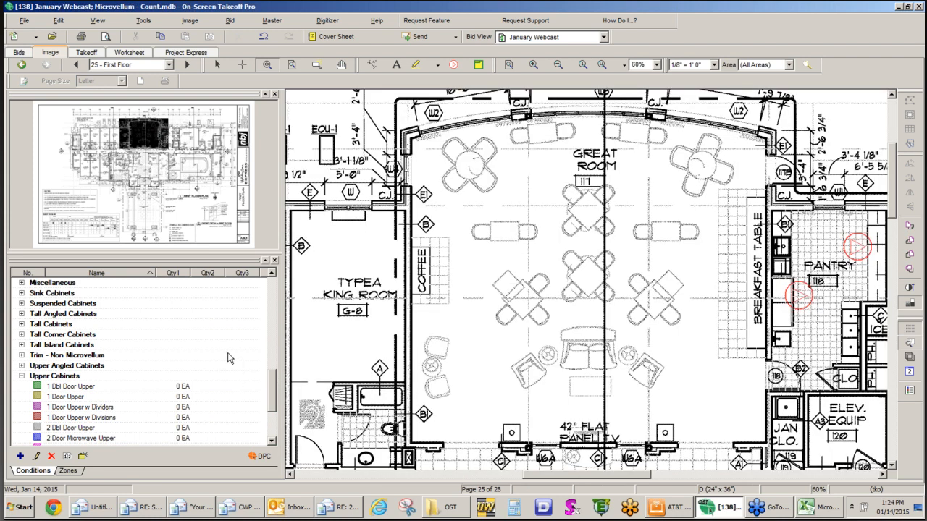
pyautogui.click(21, 376)
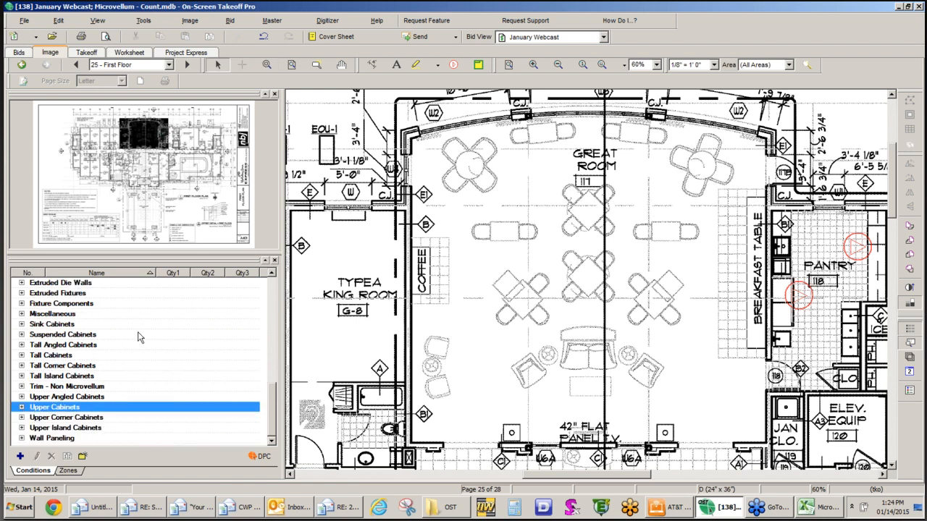
pyautogui.click(19, 457)
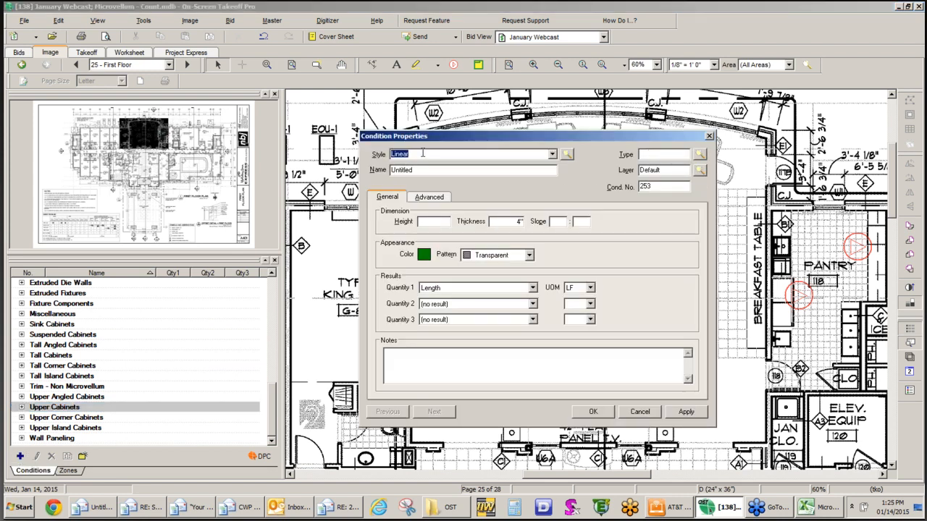
pyautogui.click(552, 154)
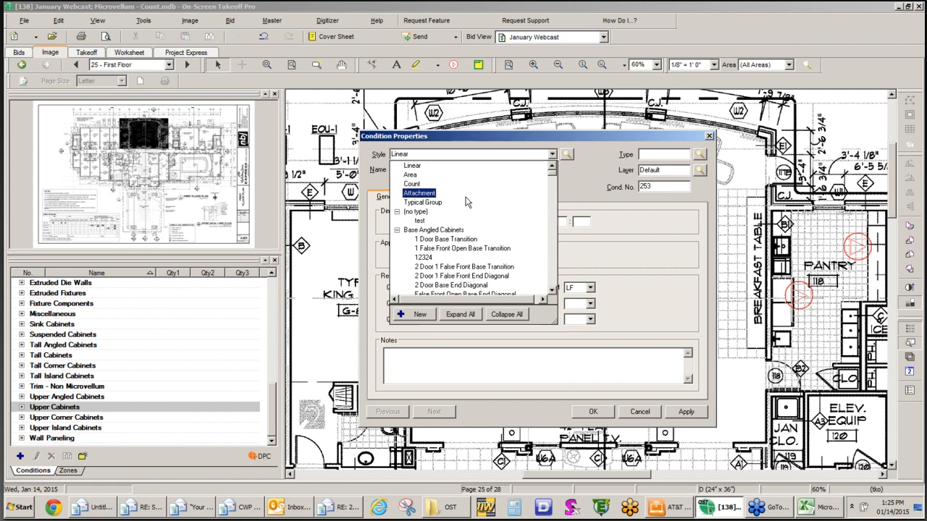
pyautogui.click(439, 167)
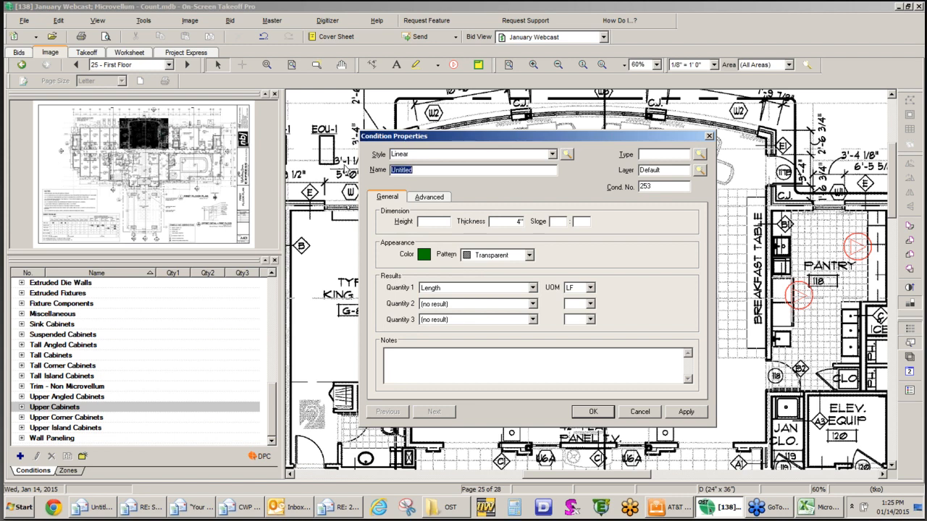
pyautogui.write('Countertop Granite')
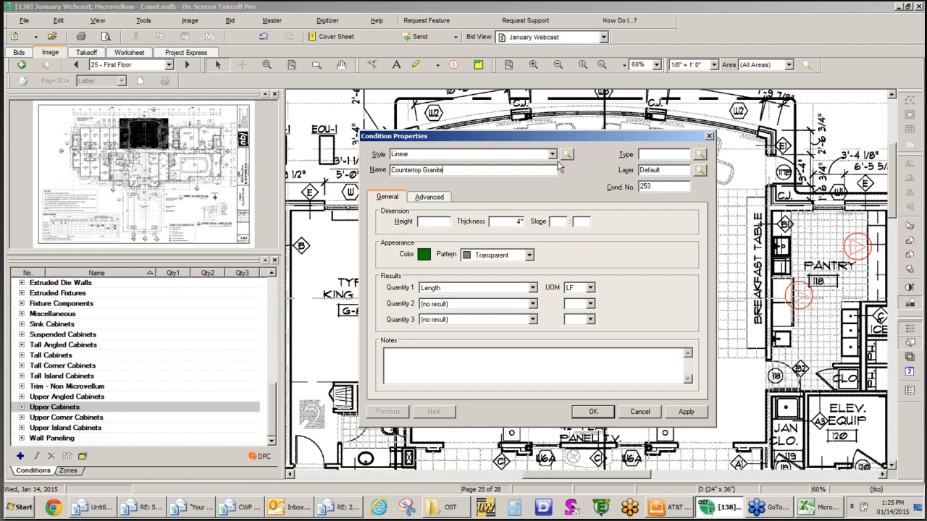
# Give the Countertop Granite condition a red color and the Transparent pattern
pyautogui.click(426, 254)
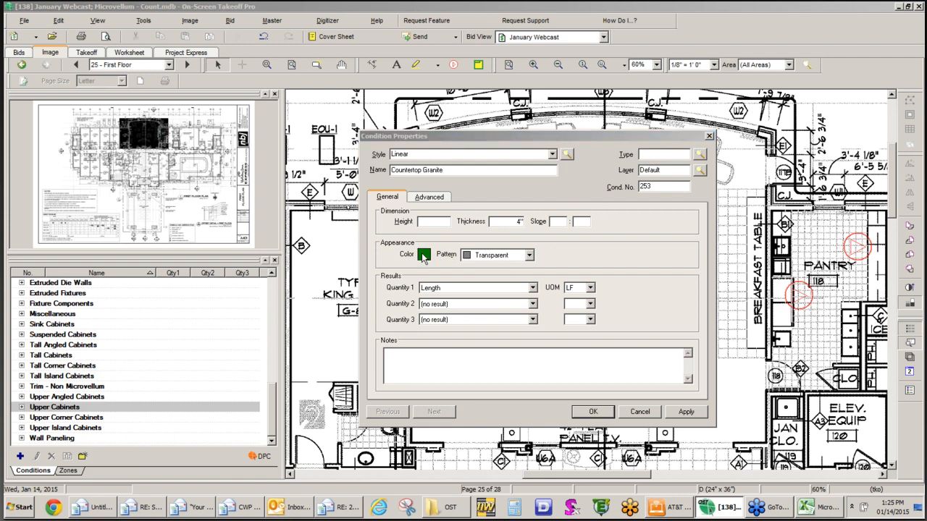
pyautogui.click(419, 230)
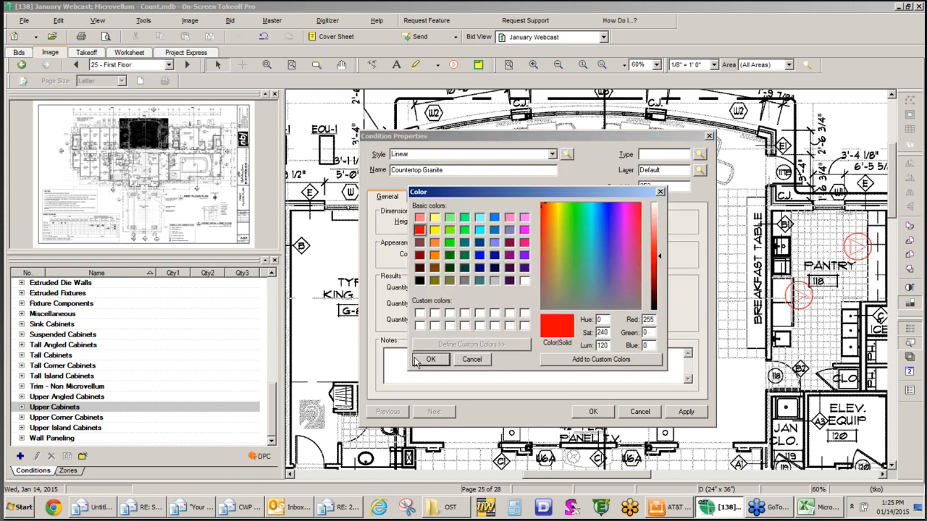
pyautogui.click(430, 359)
pyautogui.click(530, 257)
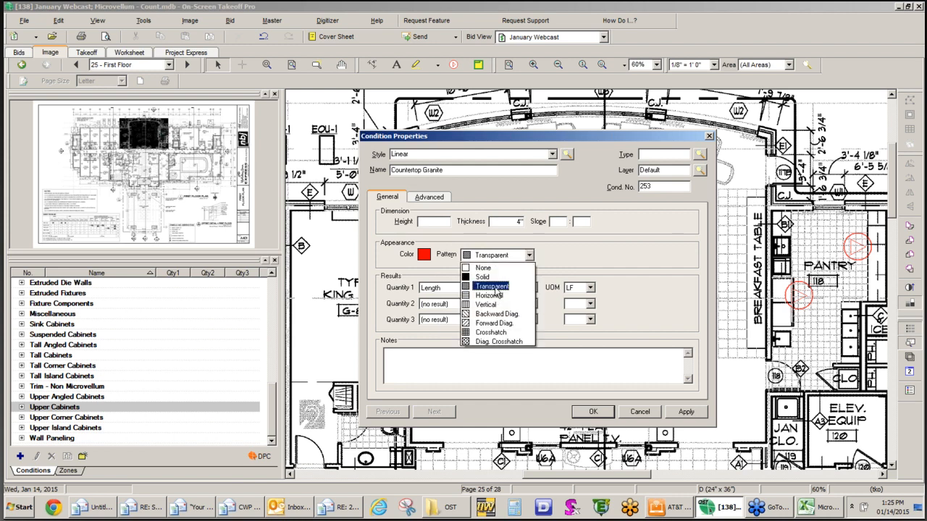
pyautogui.click(499, 287)
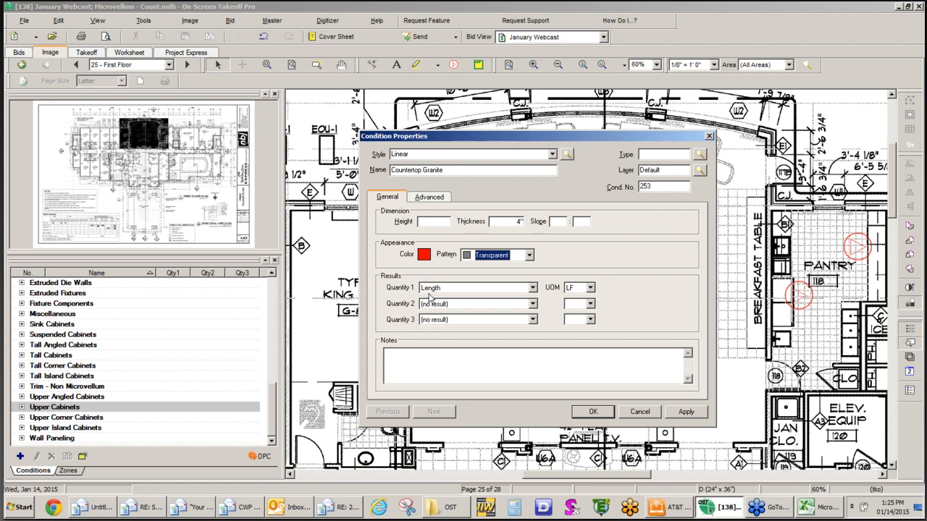
# Keep LF as the length unit, set the condition's thickness to 2' 0", and save it
pyautogui.click(591, 289)
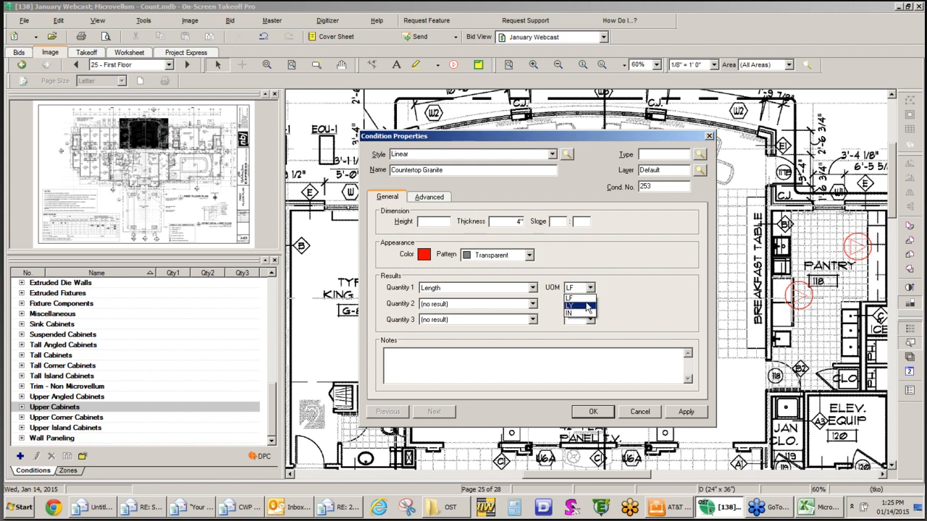
pyautogui.click(634, 278)
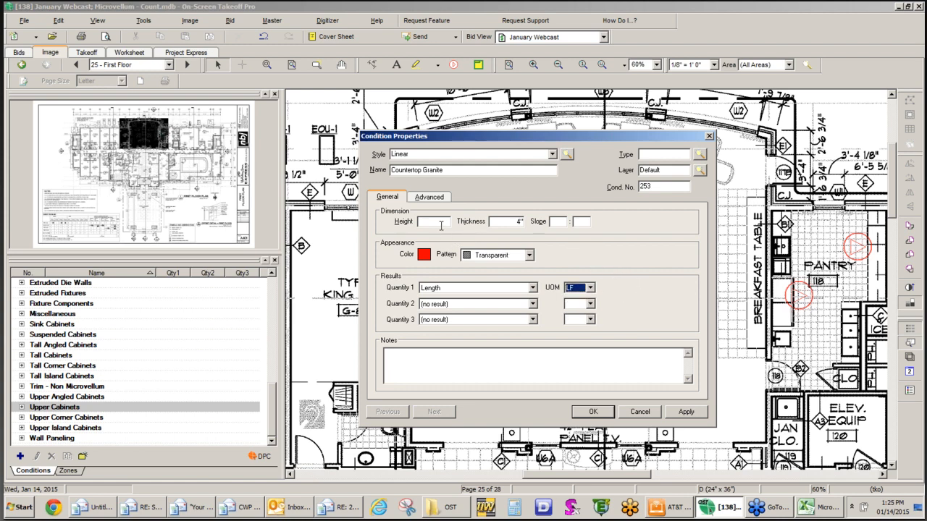
pyautogui.click(499, 223)
pyautogui.write('200')
pyautogui.click(435, 222)
pyautogui.click(592, 412)
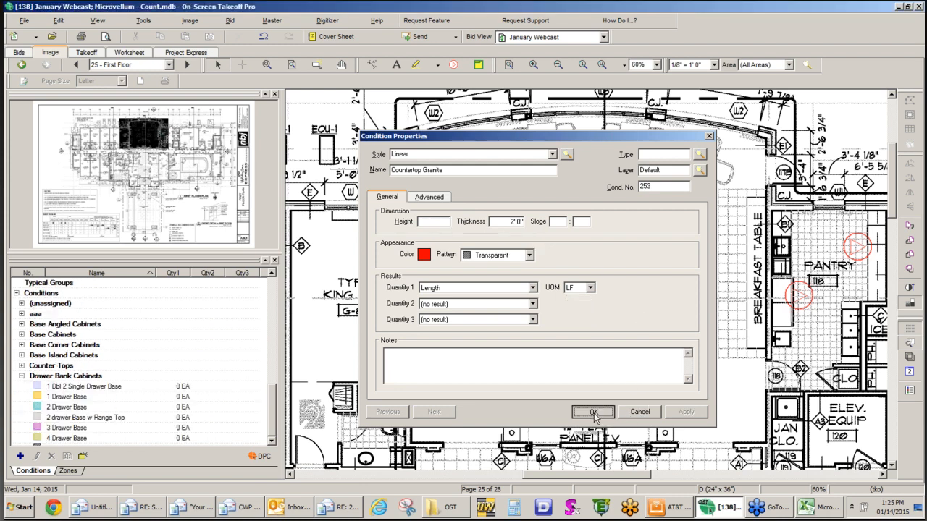
# Draw Countertop Granite along the Great Room's Breakfast Table, about 15' 7" long, and the Coffee counter, about 4' 11" long
pyautogui.click(757, 197)
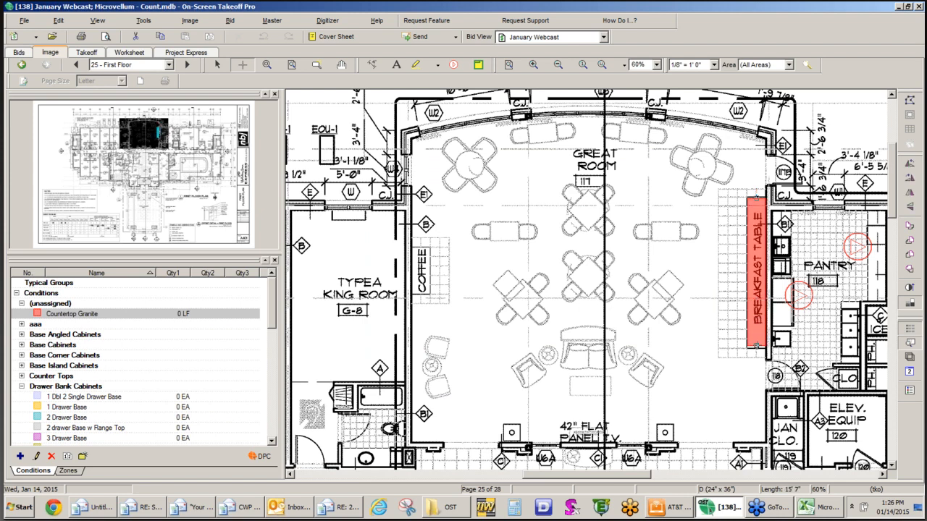
pyautogui.doubleClick(757, 350)
pyautogui.click(420, 294)
pyautogui.doubleClick(420, 247)
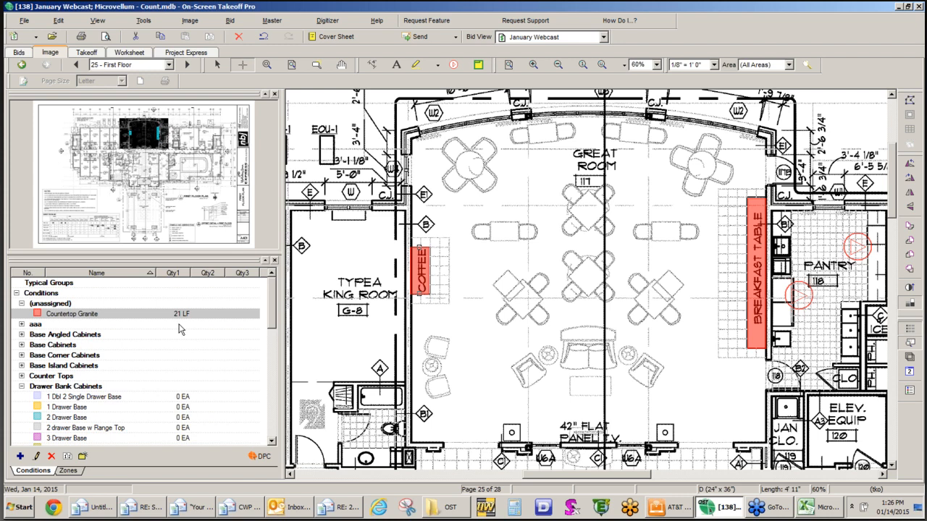
# Create a Linear condition named Crown Moulding with a thickness of 7"
pyautogui.click(19, 457)
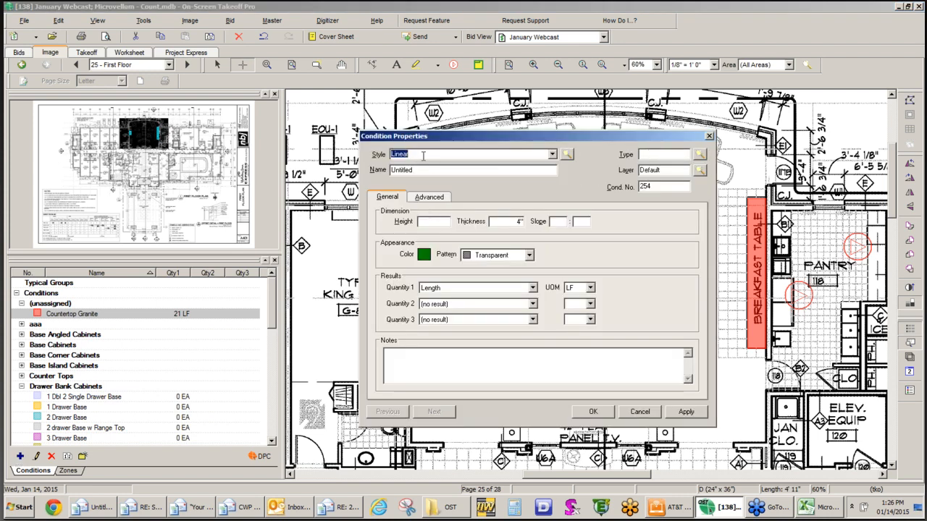
pyautogui.press('Tab')
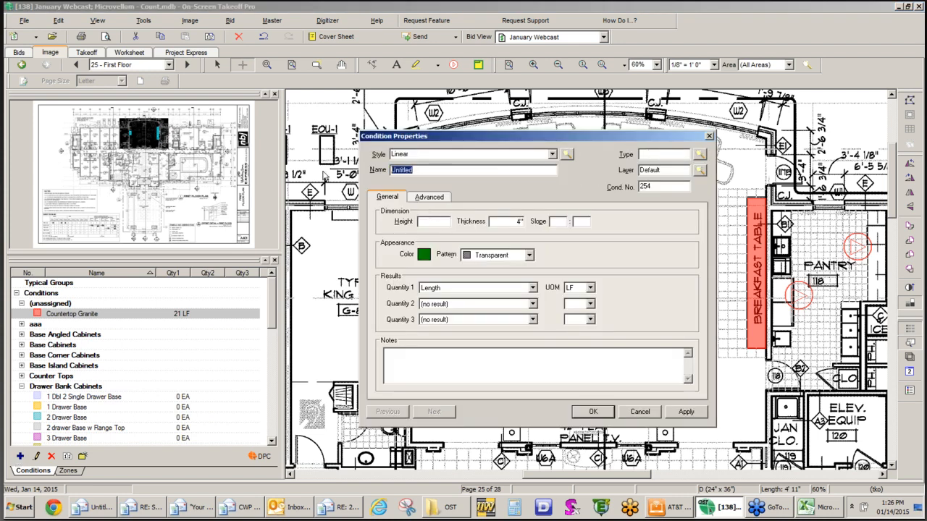
pyautogui.write('Crown')
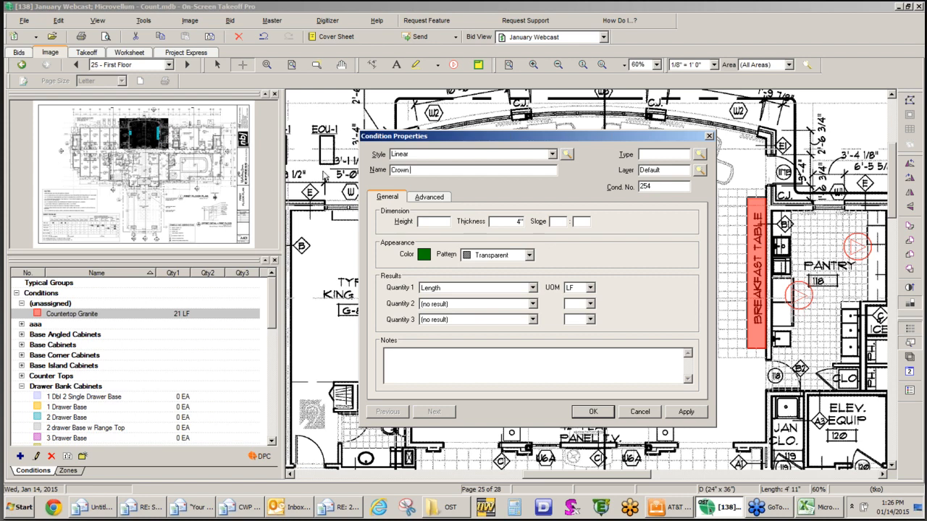
pyautogui.write(' Moulding')
pyautogui.write('7"')
pyautogui.click(595, 412)
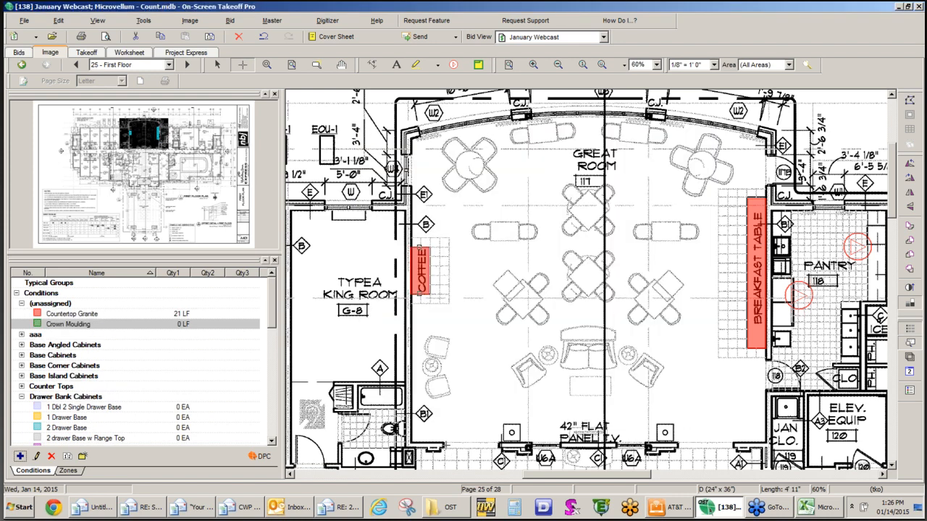
# Draw Crown Moulding along the Great Room's west and east walls, the short south wall returns, and the wall north of Elev. Equip 120
pyautogui.click(409, 444)
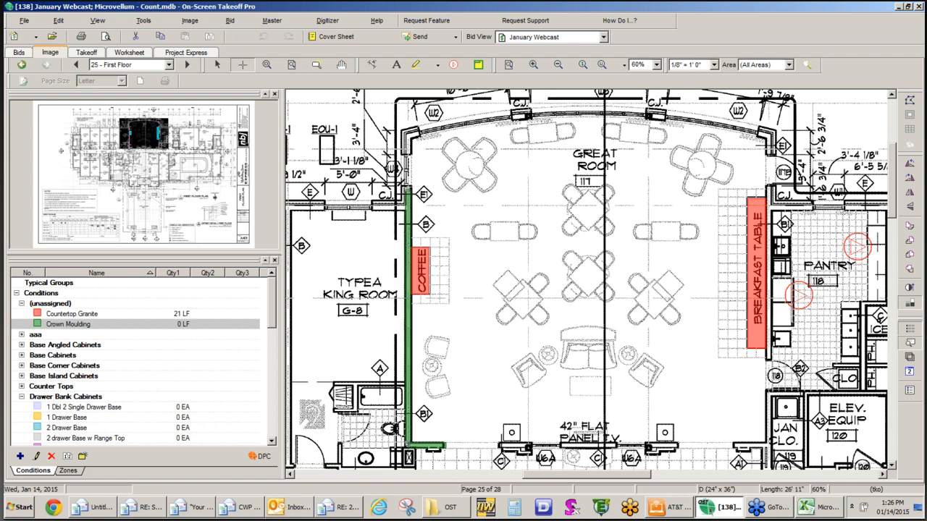
pyautogui.doubleClick(407, 187)
pyautogui.click(732, 445)
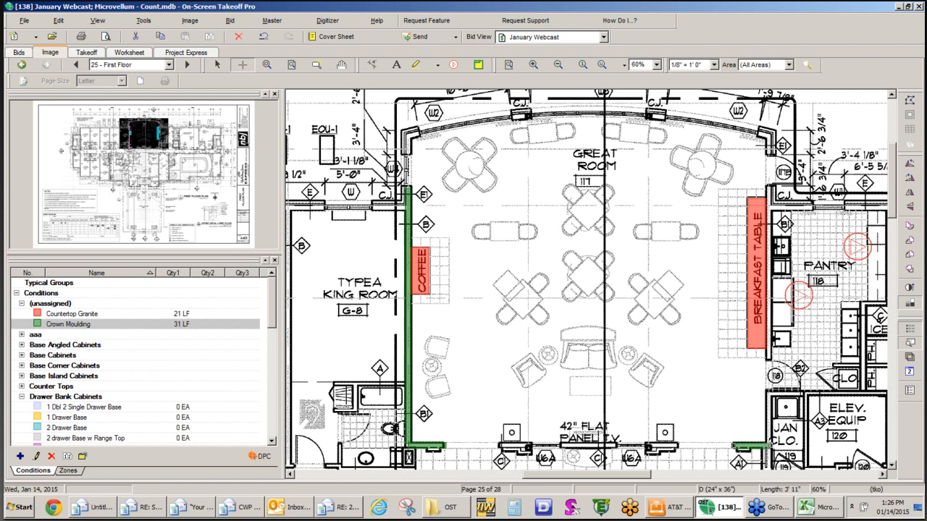
pyautogui.click(768, 444)
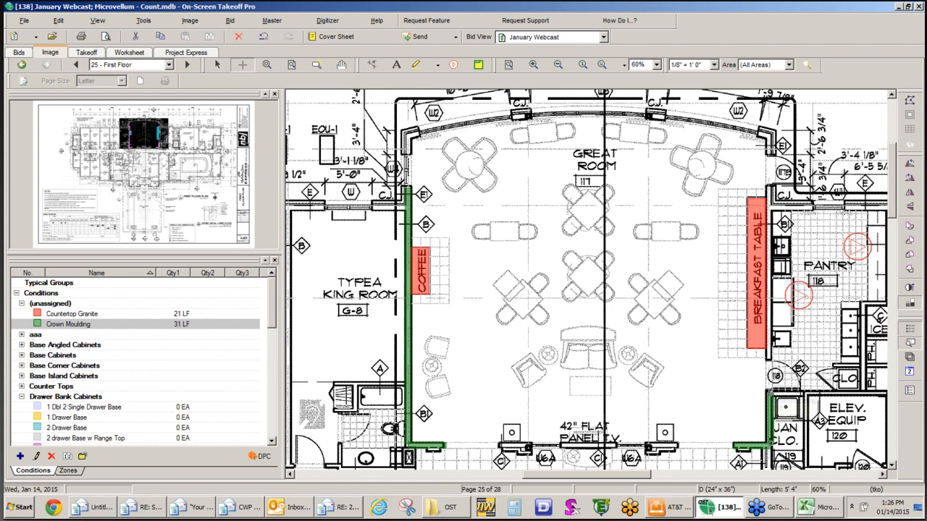
pyautogui.doubleClick(865, 393)
pyautogui.click(769, 359)
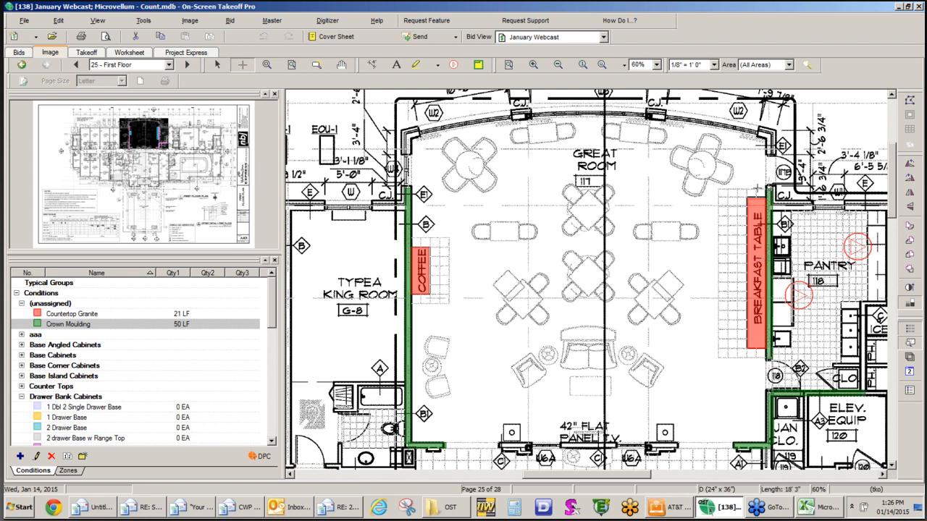
pyautogui.doubleClick(769, 187)
# Draw Crown Moulding across the Great Room's north side and curve the segment to follow the arched wall
pyautogui.click(420, 136)
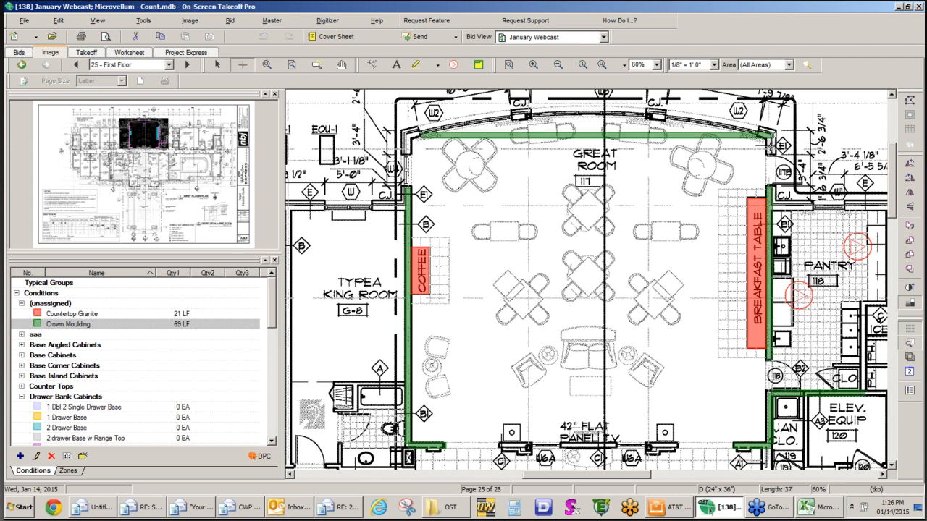
pyautogui.doubleClick(758, 136)
pyautogui.rightClick(593, 141)
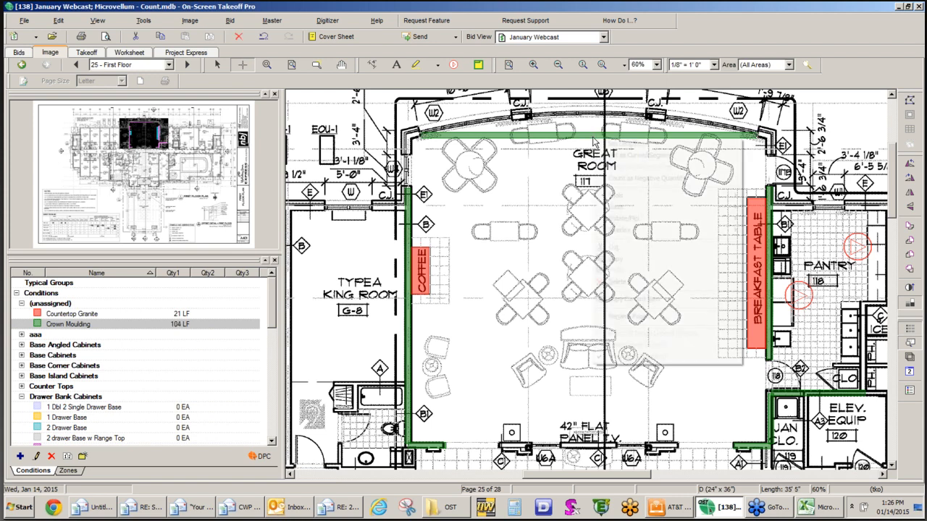
pyautogui.click(622, 155)
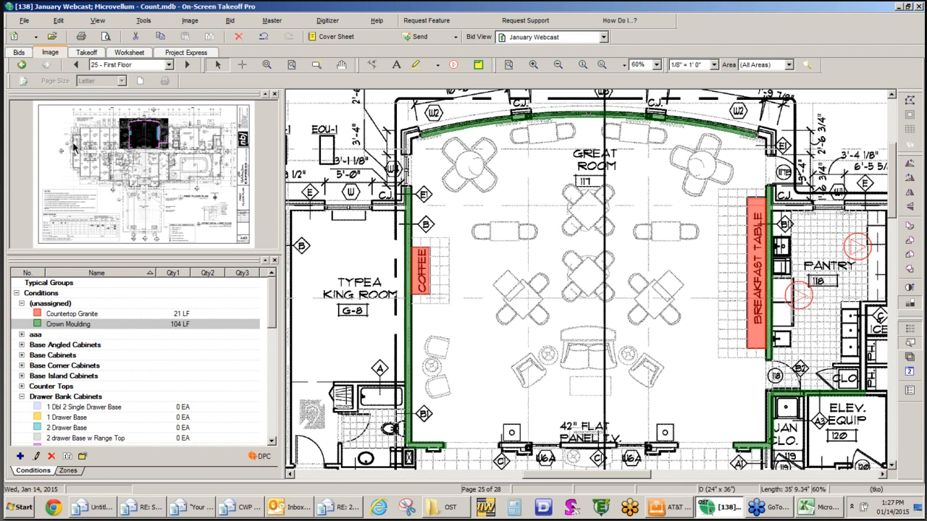
# Review the takeoff quantities by area for the cabinets, Countertop Granite and Crown Moulding, and return to the plan
pyautogui.click(88, 55)
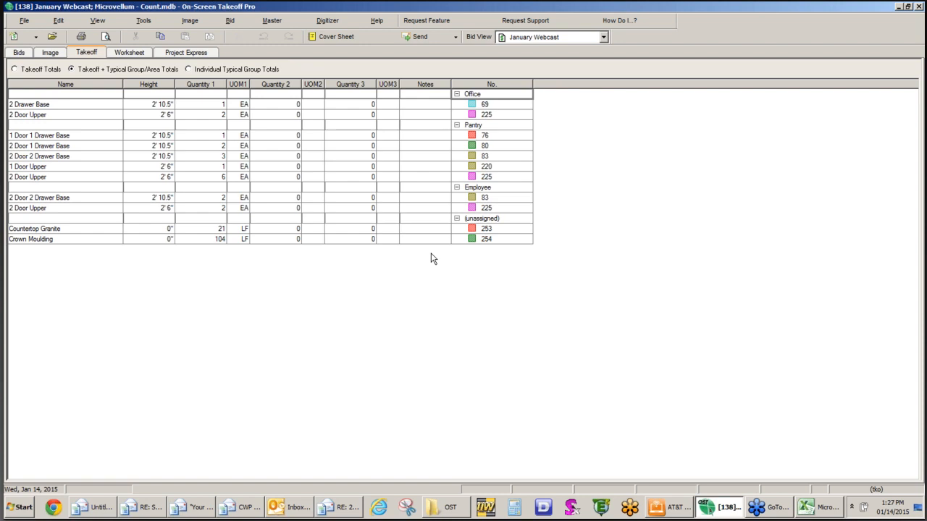
pyautogui.click(49, 56)
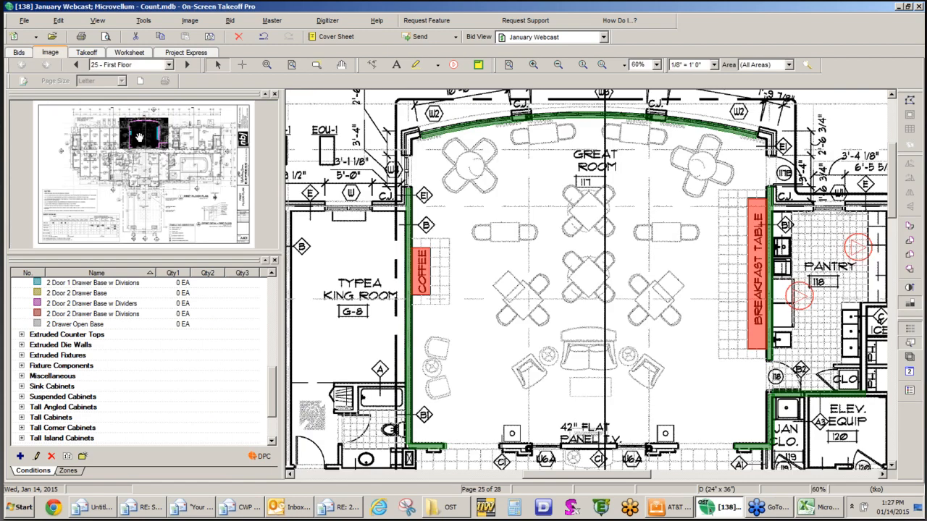
# Create a bid area named Business Center and make it the current area for the takeoff in Business Center 135
pyautogui.moveTo(139, 138); pyautogui.dragTo(154, 168)
pyautogui.rightClick(462, 279)
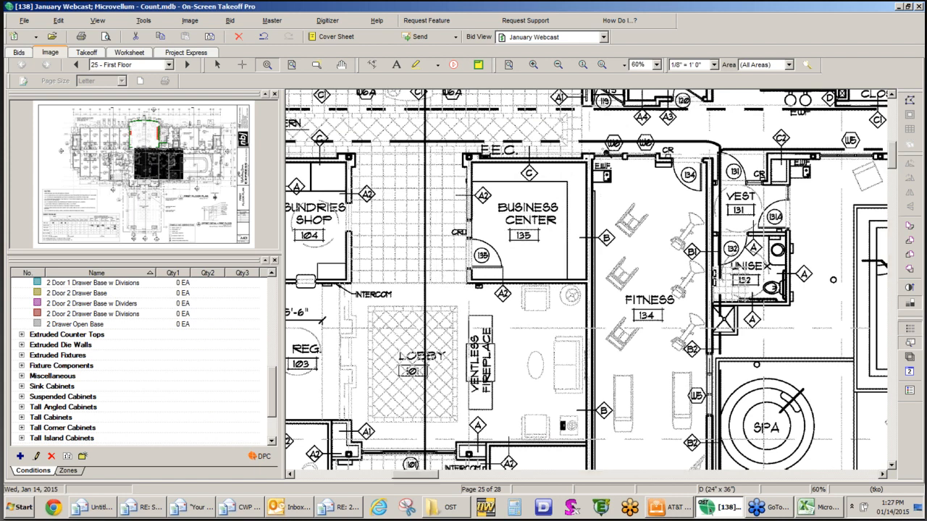
pyautogui.moveTo(607, 151); pyautogui.dragTo(434, 287)
pyautogui.click(807, 65)
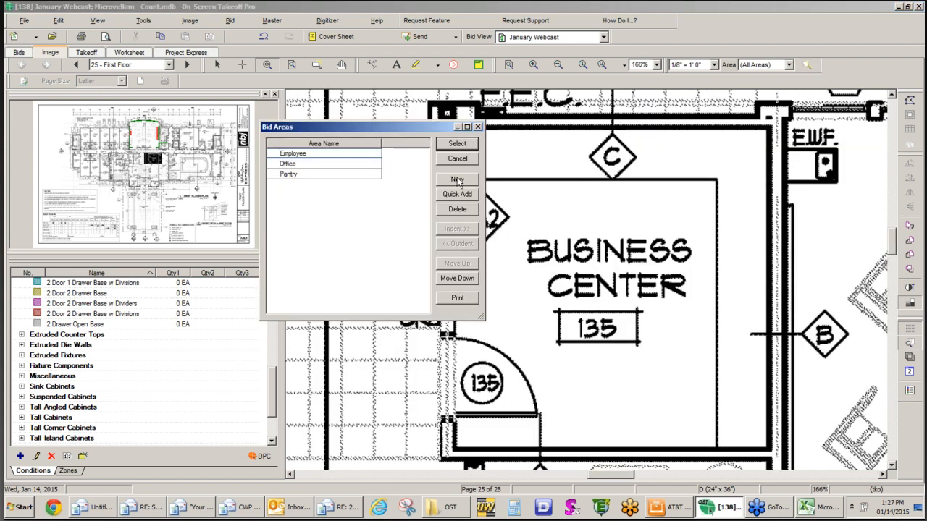
pyautogui.click(457, 179)
pyautogui.write('Business Center')
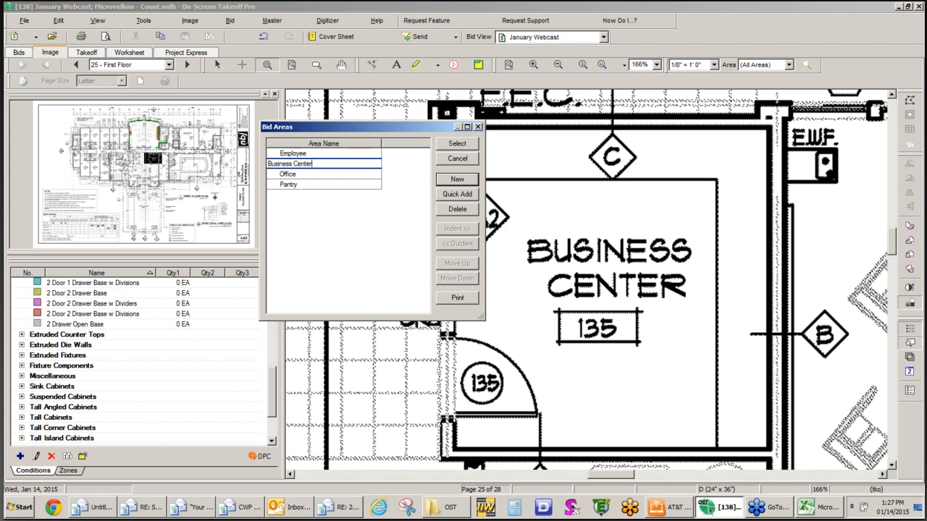
pyautogui.click(363, 229)
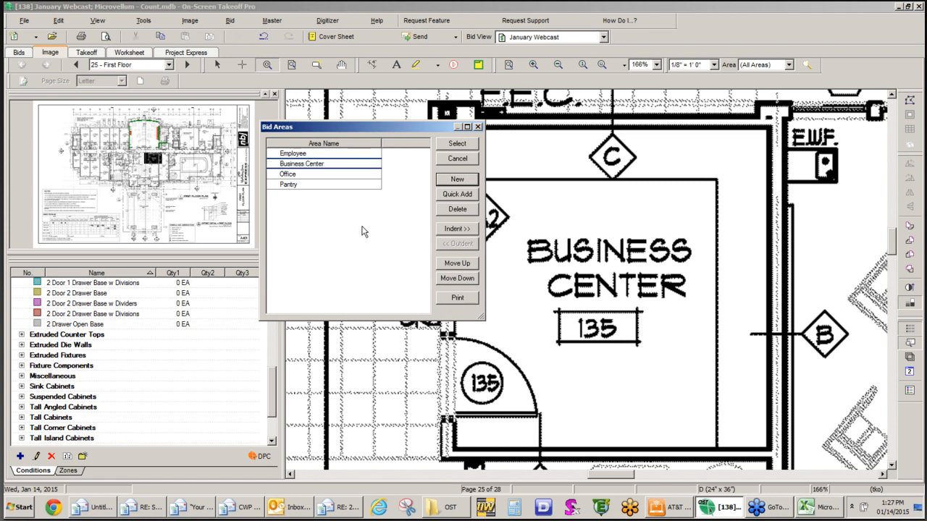
pyautogui.click(455, 146)
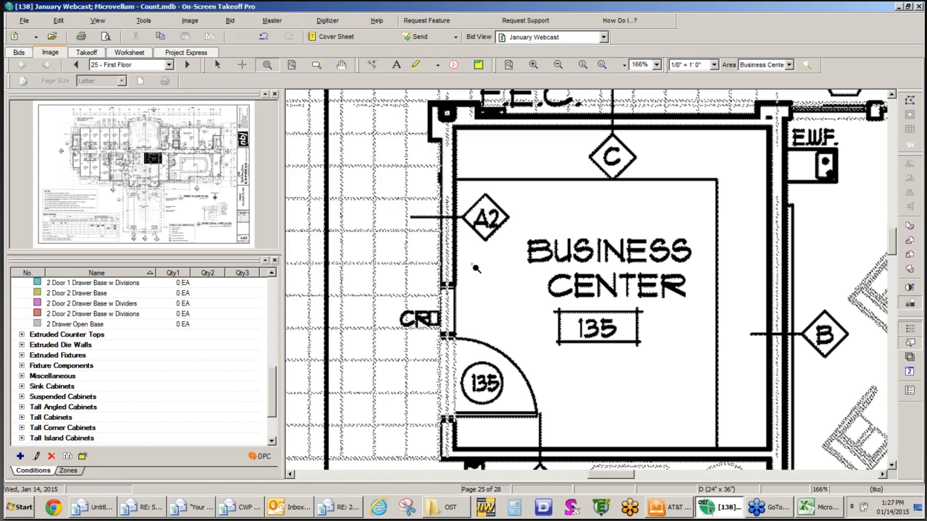
# Create an Area condition named Custom Counter that reports Area in SF and Perimeter in LF as its second quantity
pyautogui.click(20, 456)
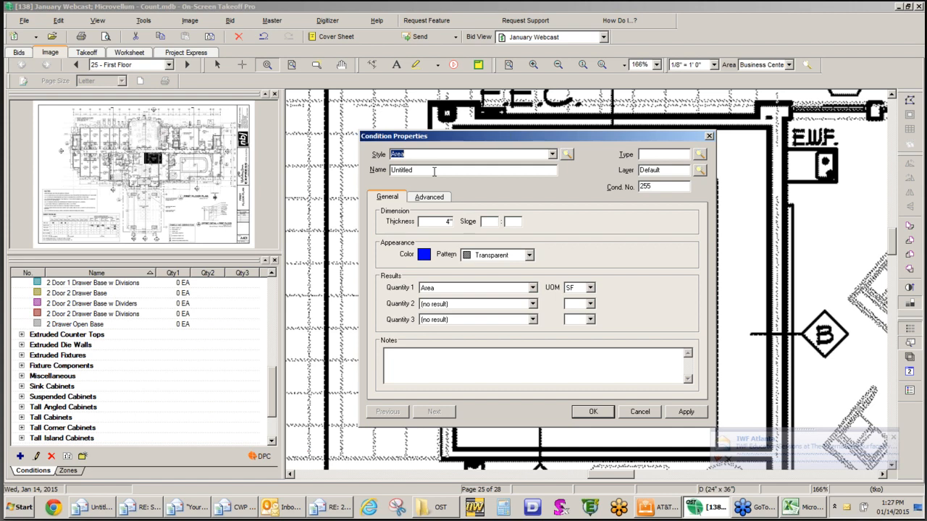
pyautogui.doubleClick(434, 171)
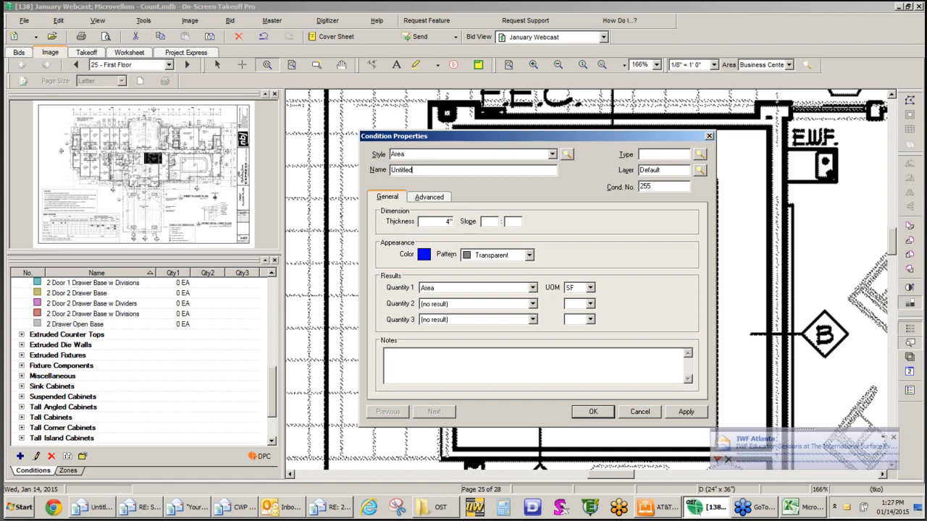
pyautogui.write('Custom Counter')
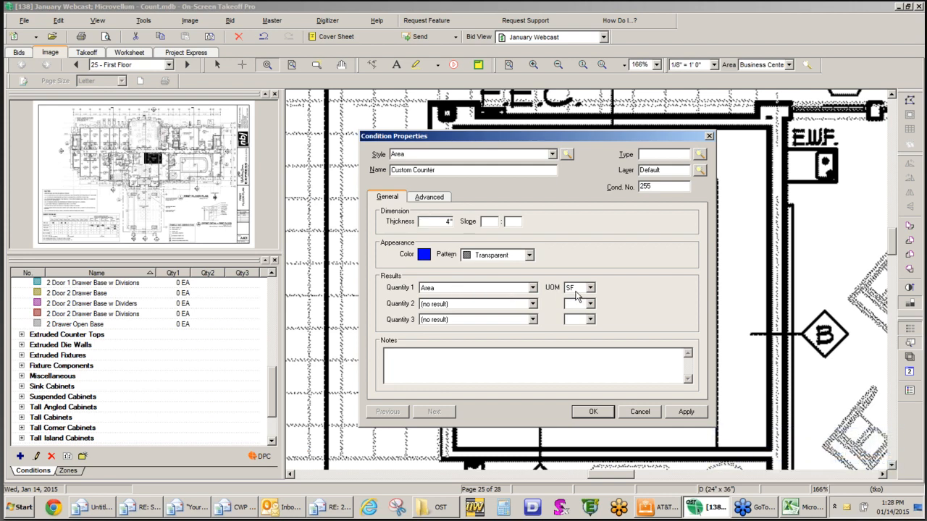
pyautogui.click(533, 305)
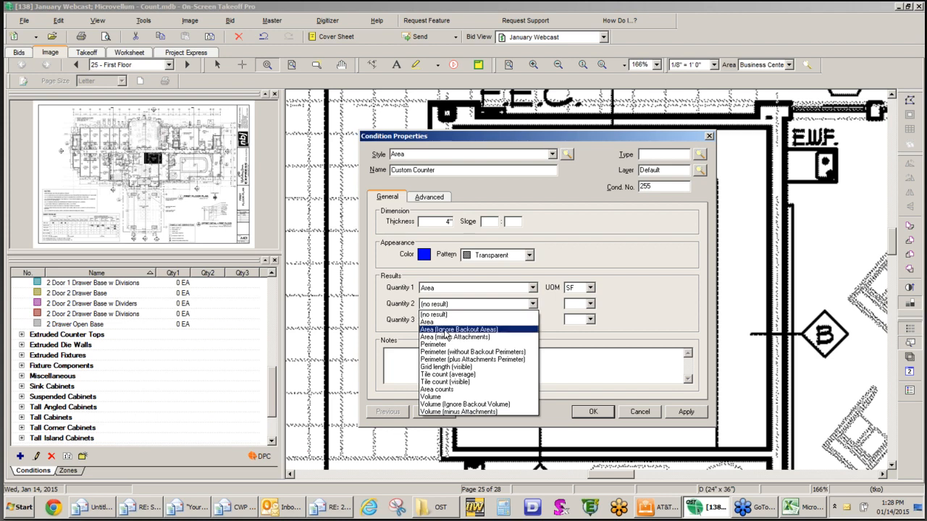
pyautogui.click(446, 344)
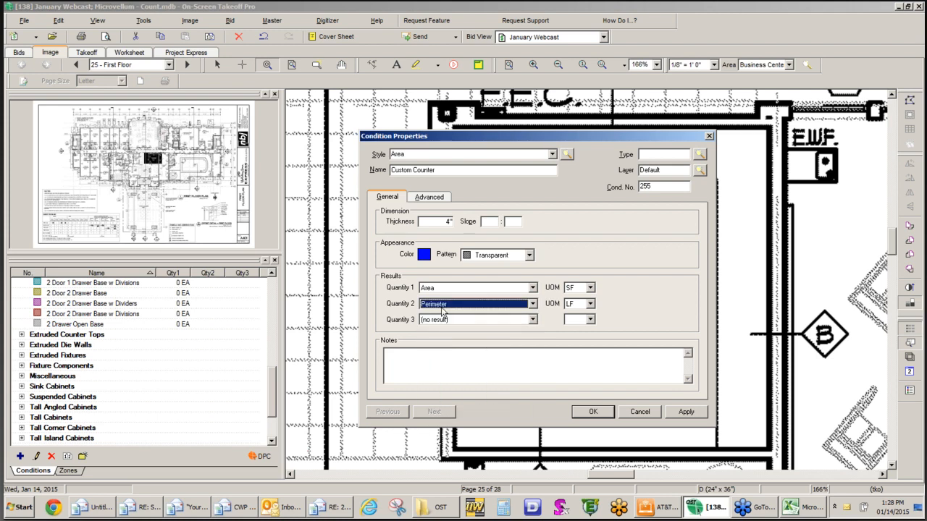
pyautogui.click(590, 411)
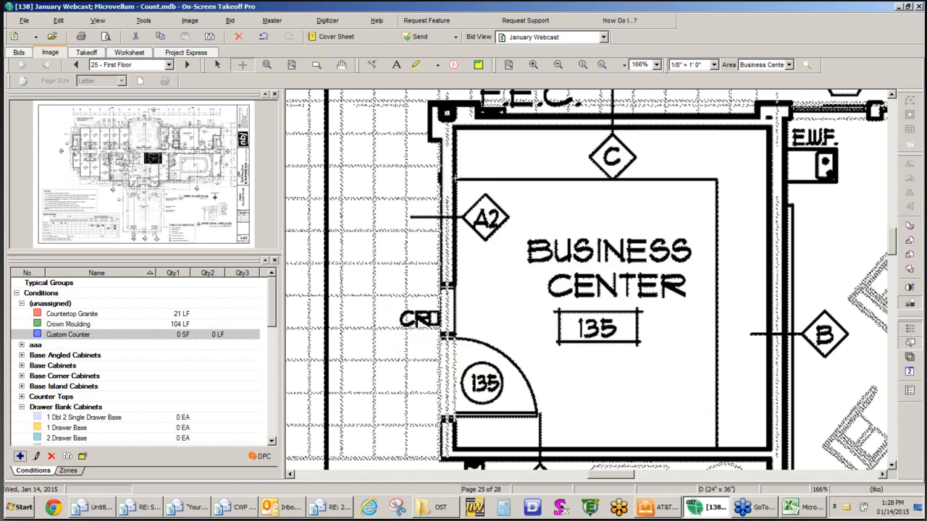
# Draw the L-shaped Custom Counter in the Business Center, about 12' 1" along the north wall and 12' 4" along the east wall
pyautogui.click(454, 176)
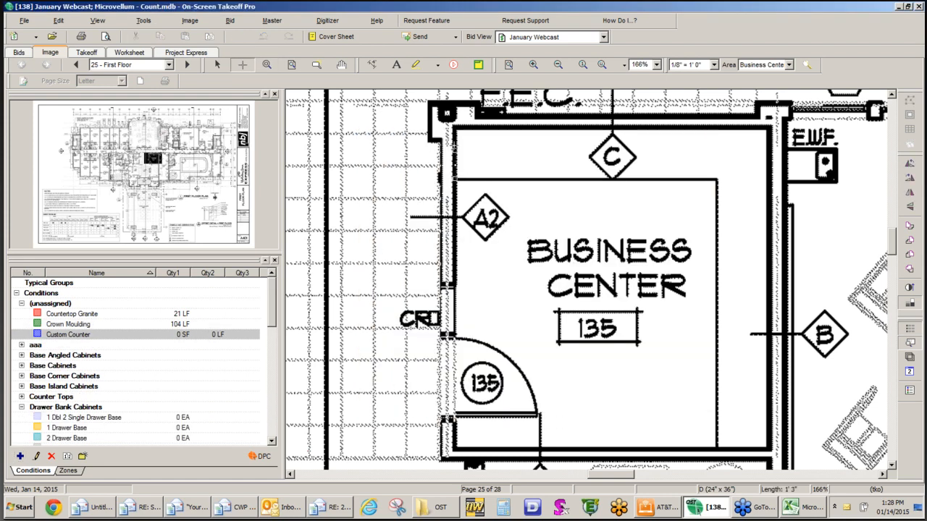
pyautogui.click(454, 129)
pyautogui.click(500, 129)
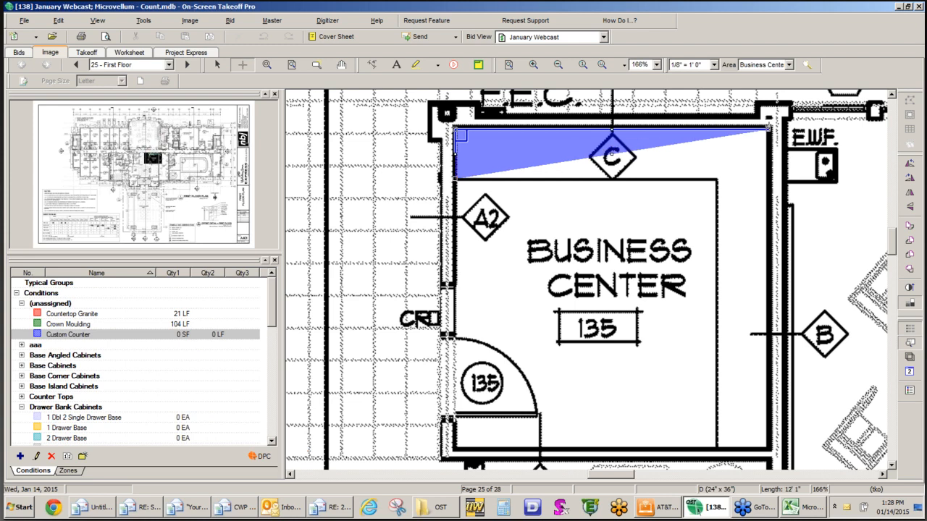
pyautogui.click(769, 129)
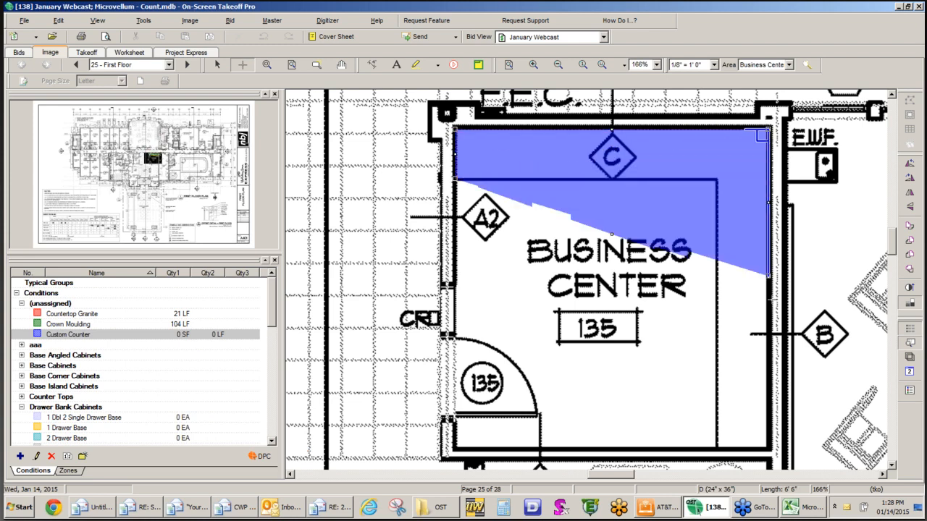
pyautogui.click(769, 448)
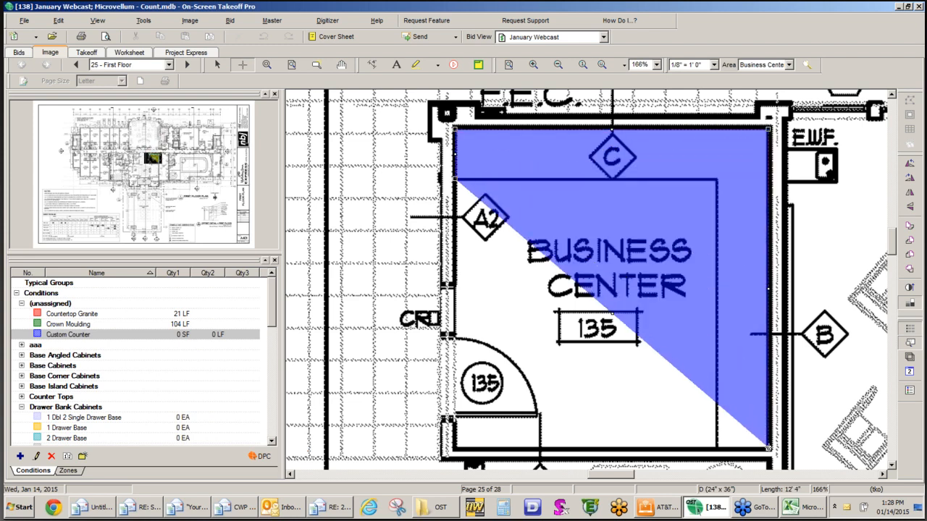
pyautogui.click(717, 448)
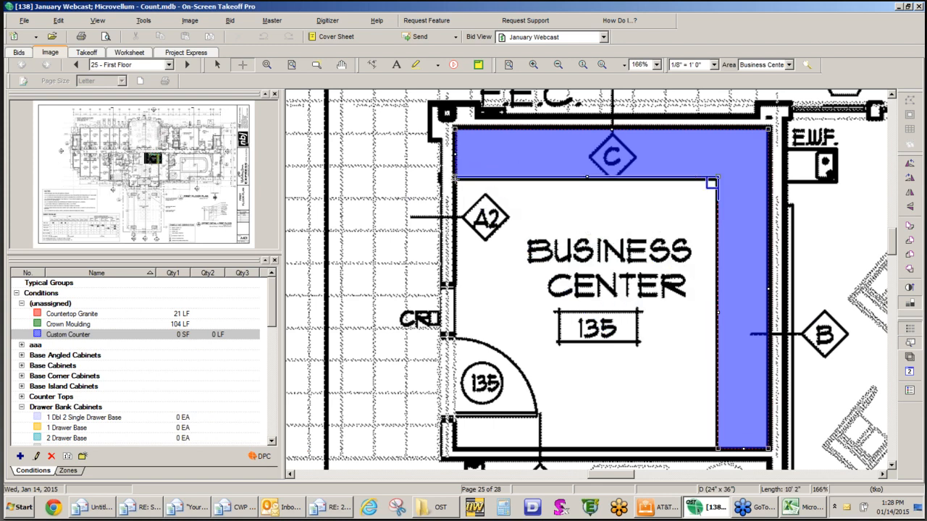
pyautogui.doubleClick(452, 177)
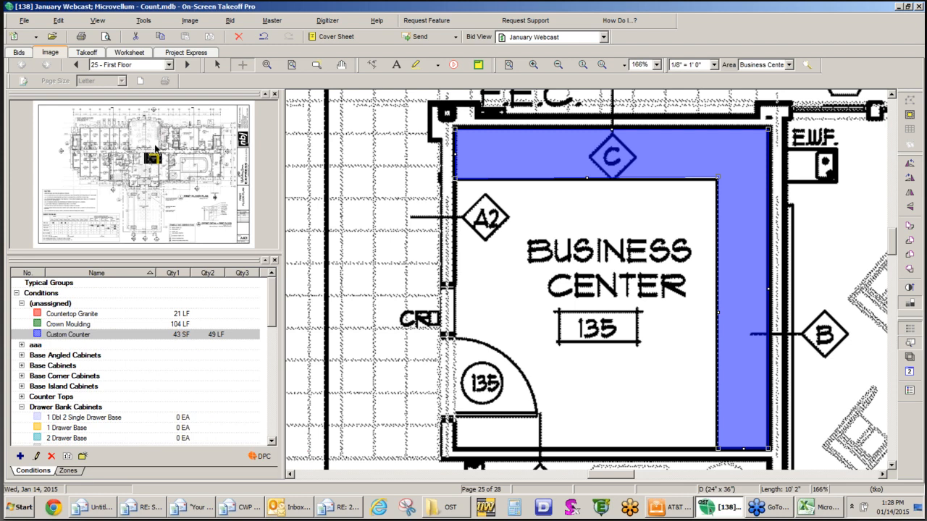
# Open page 23 - Elevations and bring the Exercise Room Elevation into view
pyautogui.click(130, 66)
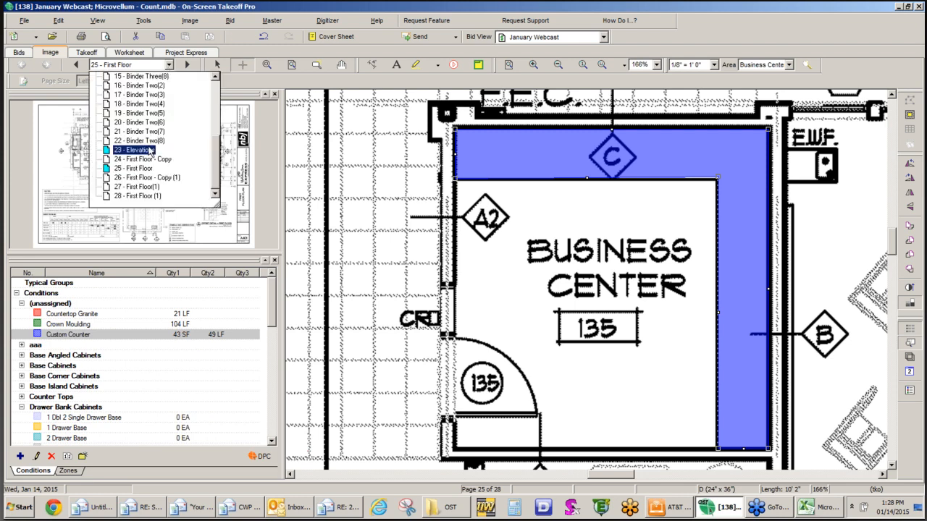
pyautogui.click(137, 150)
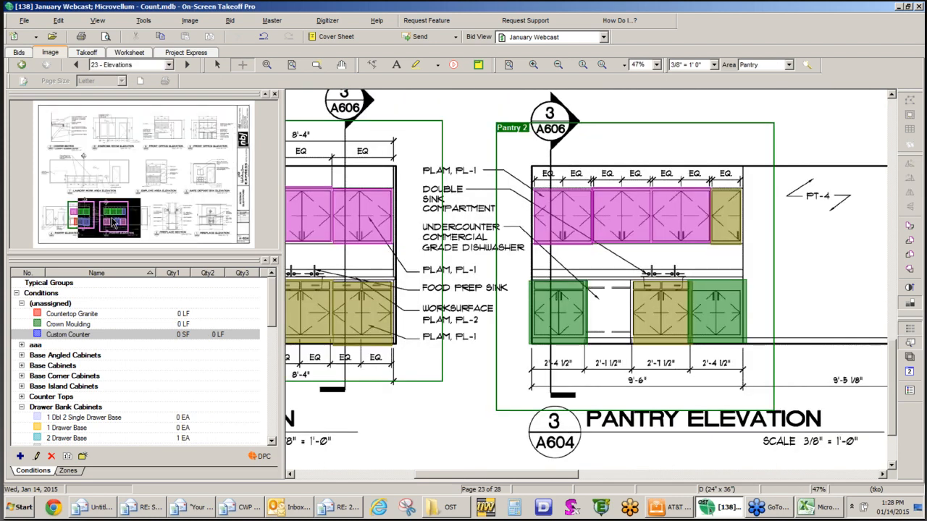
pyautogui.click(112, 215)
pyautogui.click(114, 132)
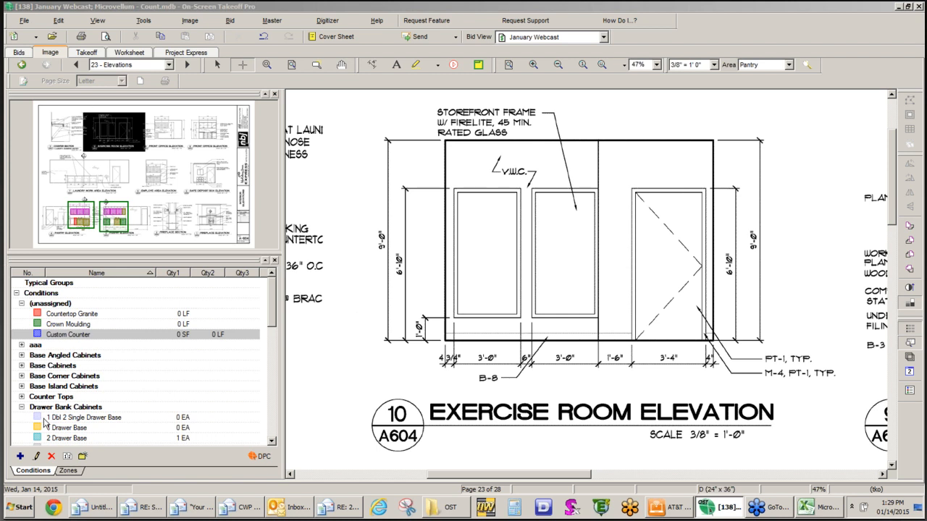
# Start a new Area-style condition and name it Wall Paneling
pyautogui.click(20, 457)
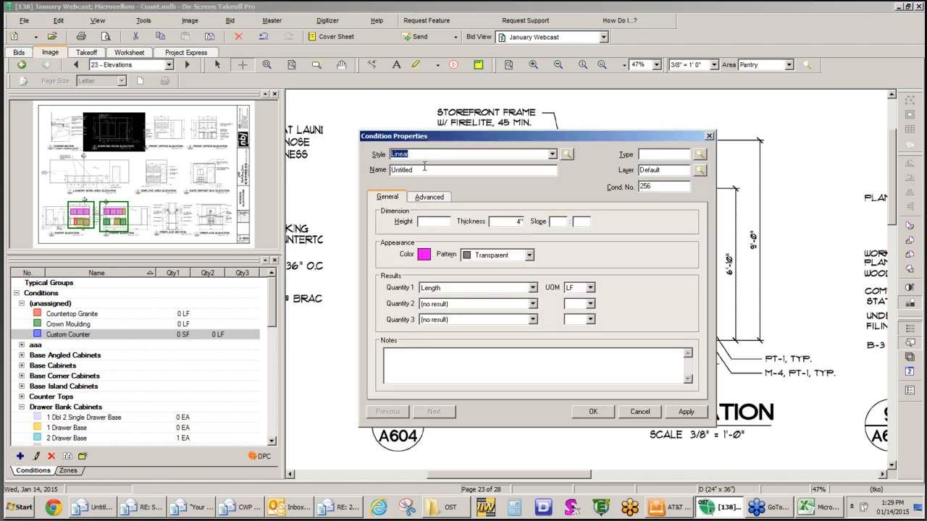
pyautogui.click(553, 155)
pyautogui.click(418, 170)
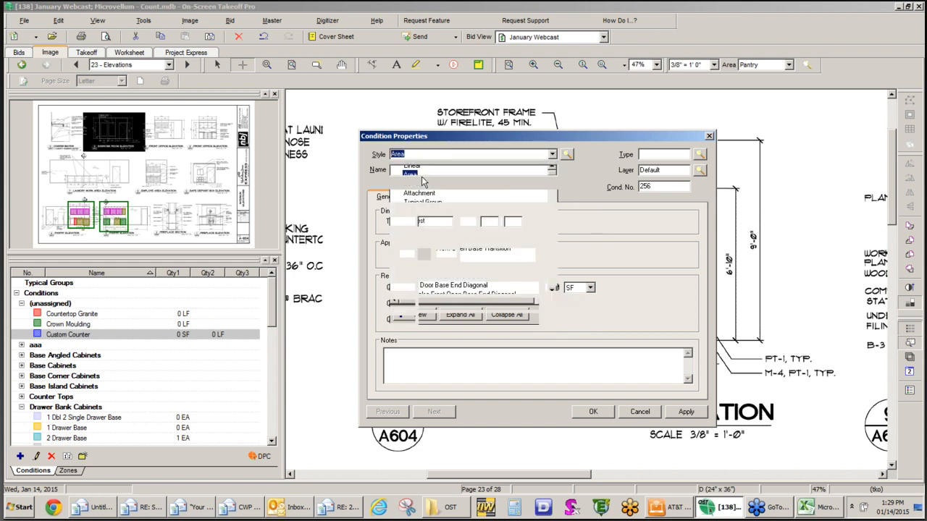
pyautogui.doubleClick(418, 171)
pyautogui.write('Wall')
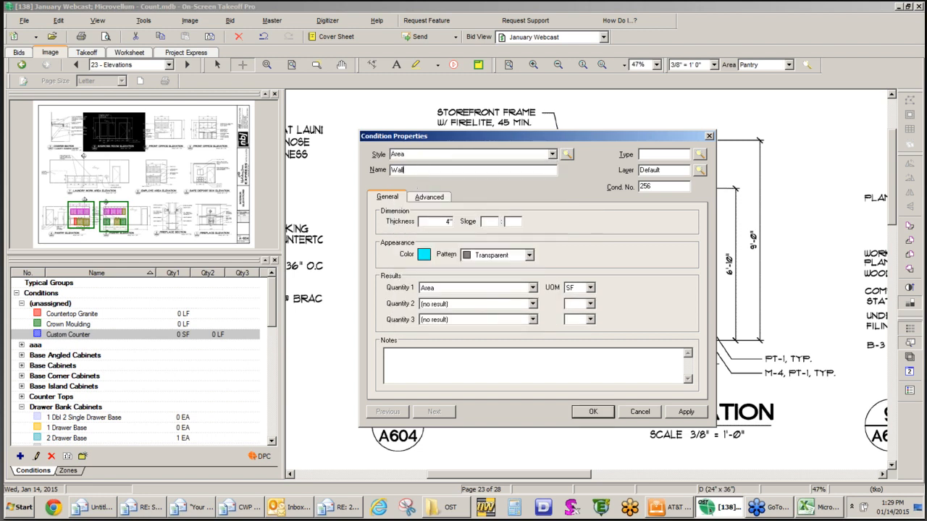
pyautogui.write(' Paneling')
# Enable the grid for the Wall Paneling condition, enter 300 as the first tile dimension, and fill in the second dimension and gap
pyautogui.click(428, 198)
pyautogui.click(551, 223)
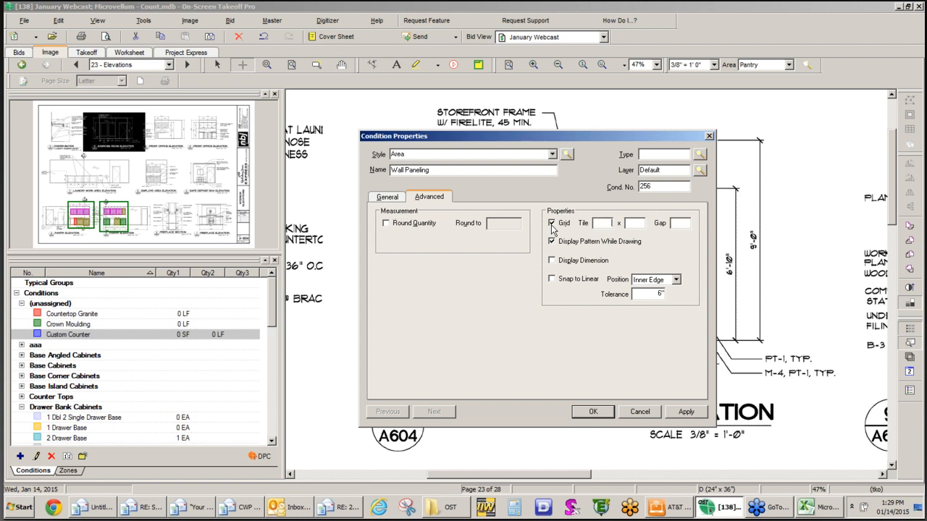
pyautogui.click(606, 224)
pyautogui.write('300')
pyautogui.click(640, 223)
pyautogui.click(677, 223)
# Set Wall Paneling's second quantity to Perimeter and its third to Tile count (visible), and save the condition
pyautogui.click(384, 199)
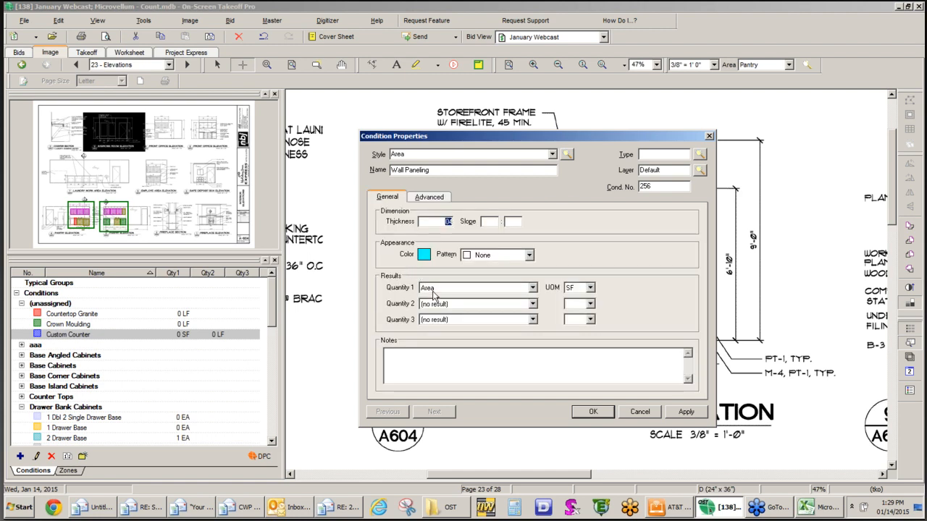
pyautogui.click(533, 304)
pyautogui.click(439, 346)
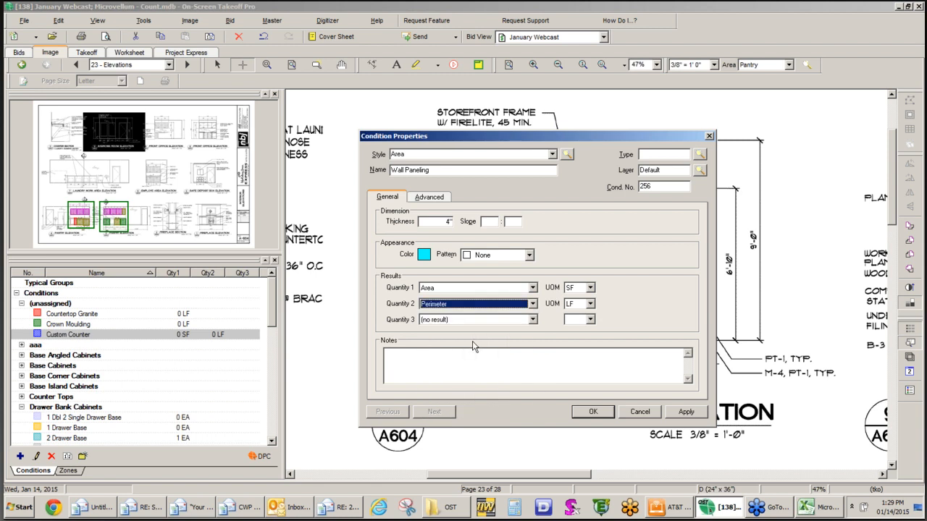
pyautogui.click(533, 319)
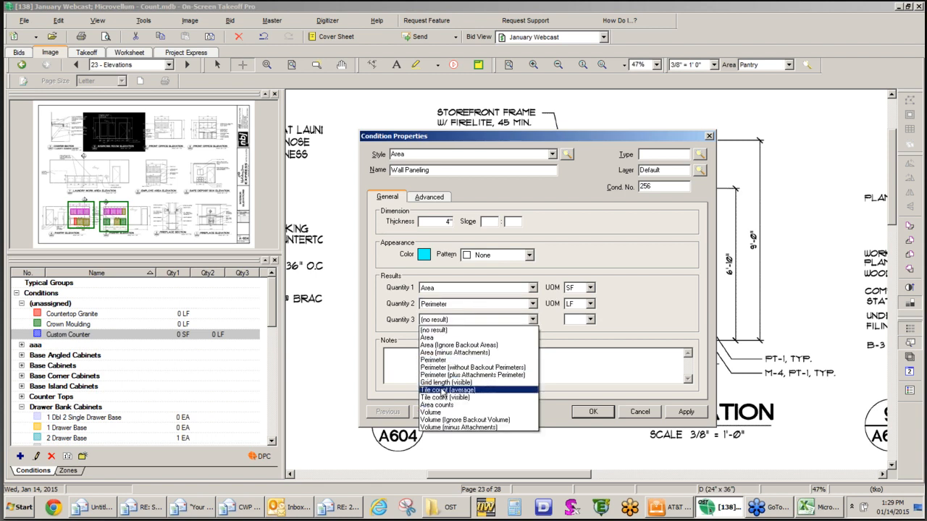
pyautogui.click(446, 398)
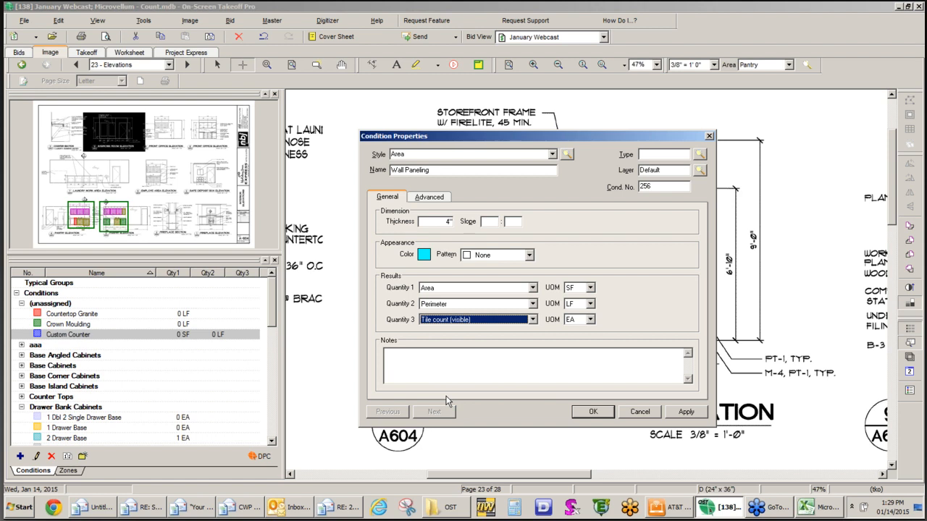
pyautogui.click(591, 411)
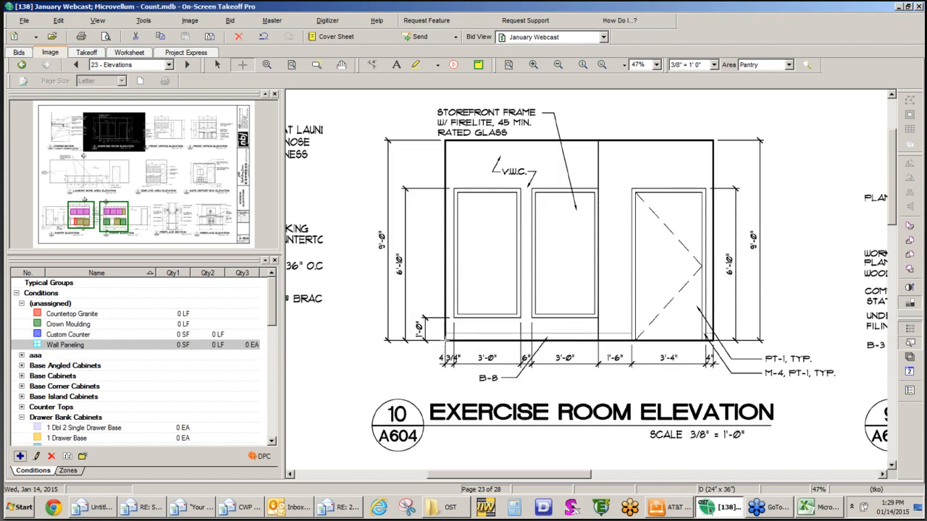
# Draw the Wall Paneling area over the full Exercise Room Elevation wall, tracing around the door opening to exclude it
pyautogui.click(444, 340)
pyautogui.click(444, 140)
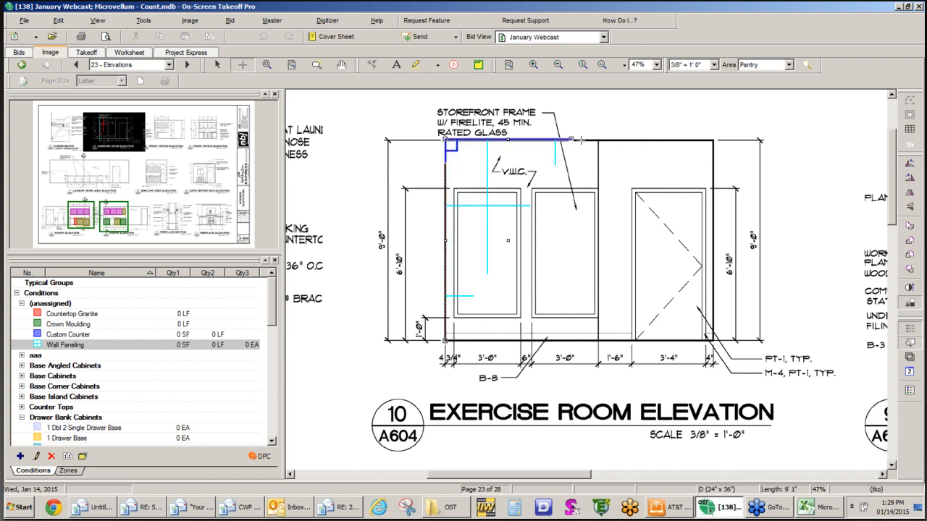
pyautogui.click(715, 139)
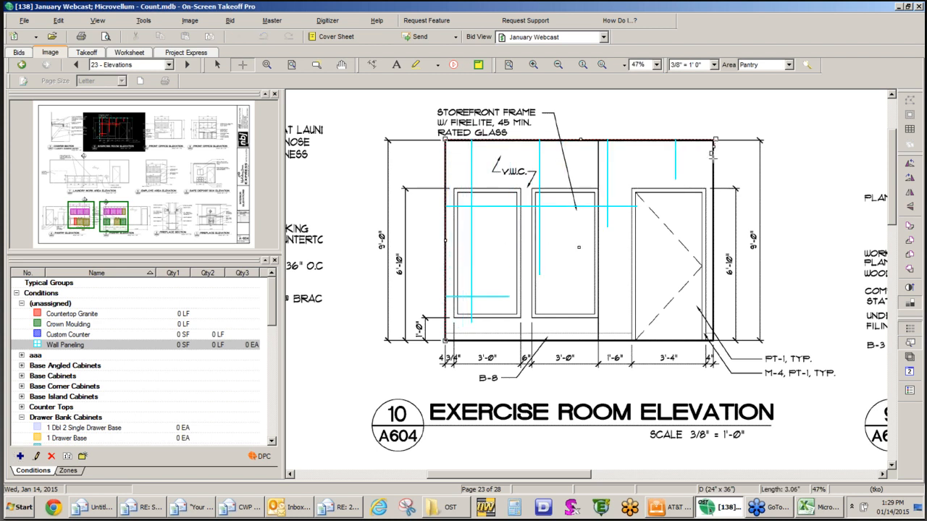
pyautogui.doubleClick(715, 341)
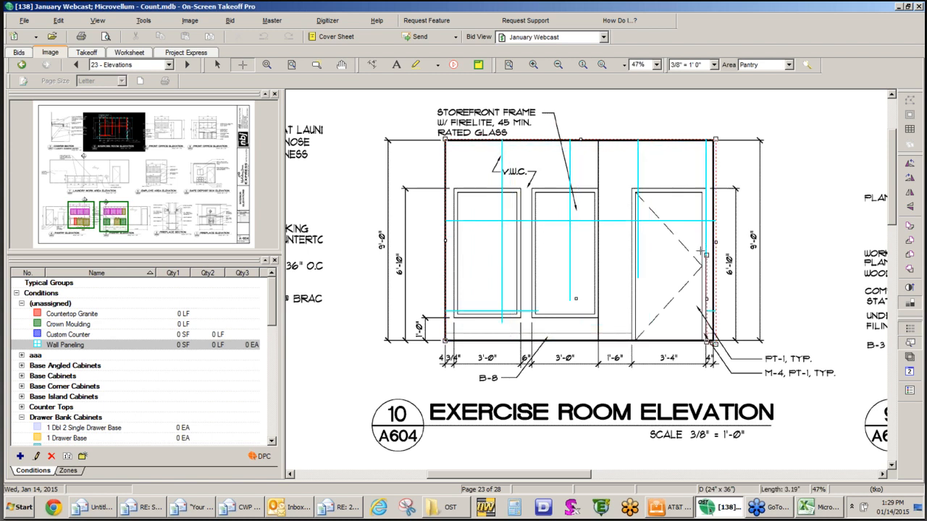
pyautogui.click(701, 187)
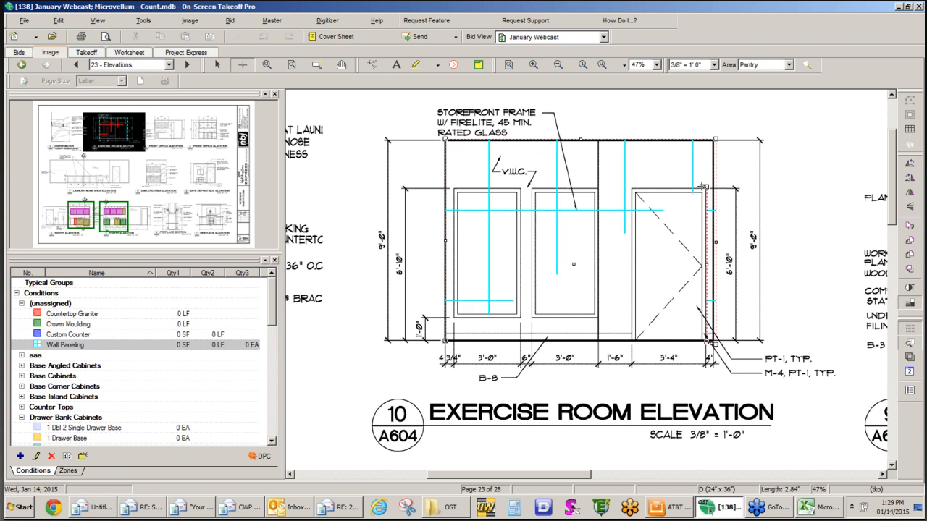
pyautogui.click(630, 187)
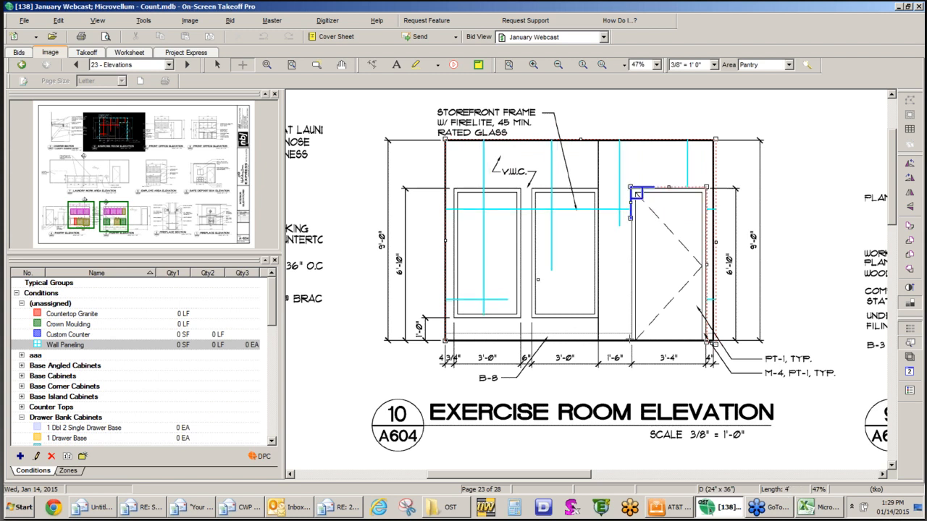
pyautogui.doubleClick(630, 340)
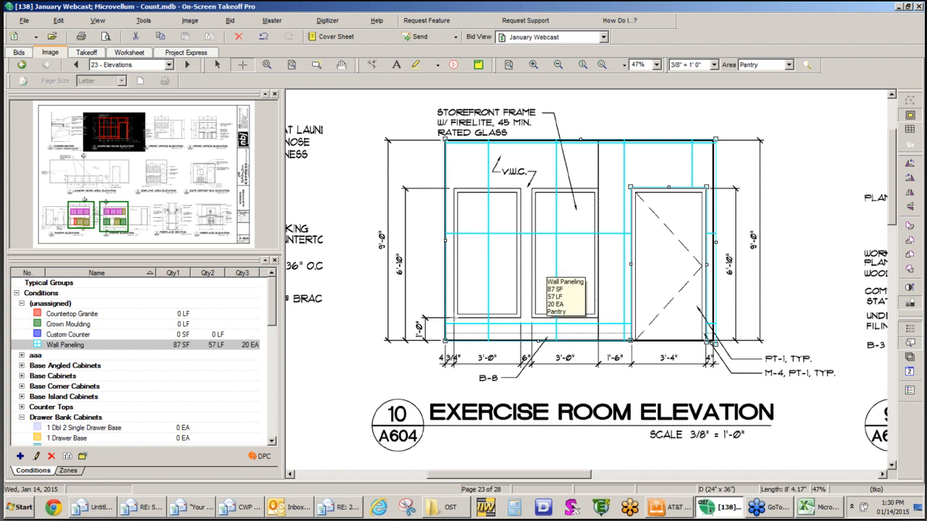
# Draw a separate Wall Paneling area about 3' wide by 5'10" high over the left-hand window of the Exercise Room Elevation
pyautogui.click(454, 318)
pyautogui.click(454, 188)
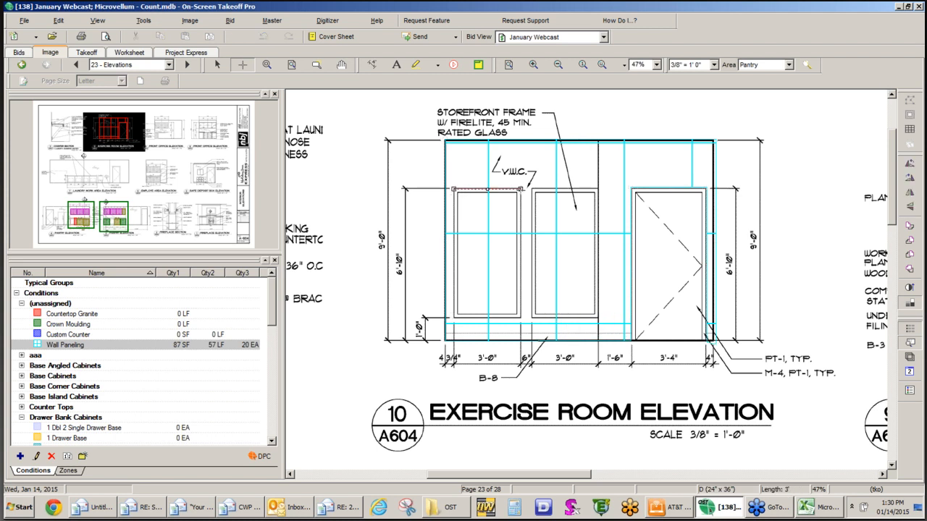
pyautogui.click(520, 189)
pyautogui.click(520, 318)
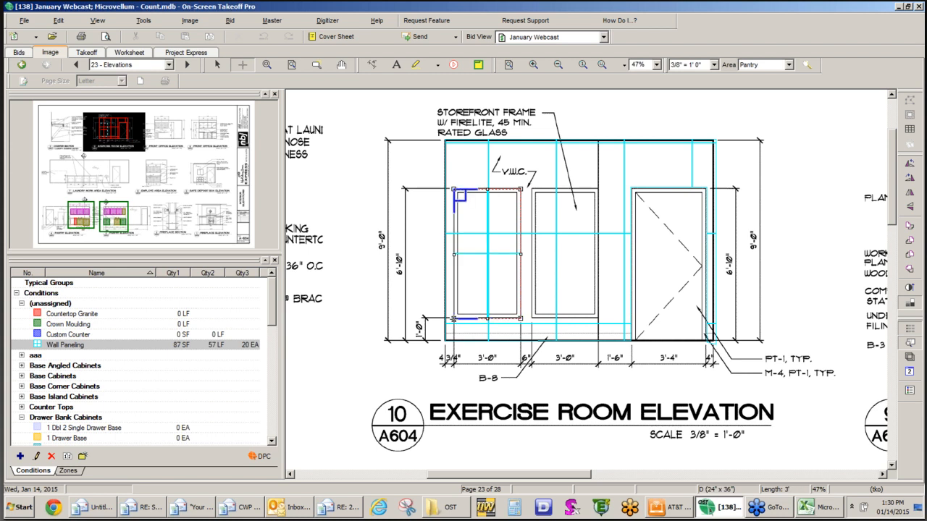
pyautogui.click(454, 319)
pyautogui.press('BackSpace')
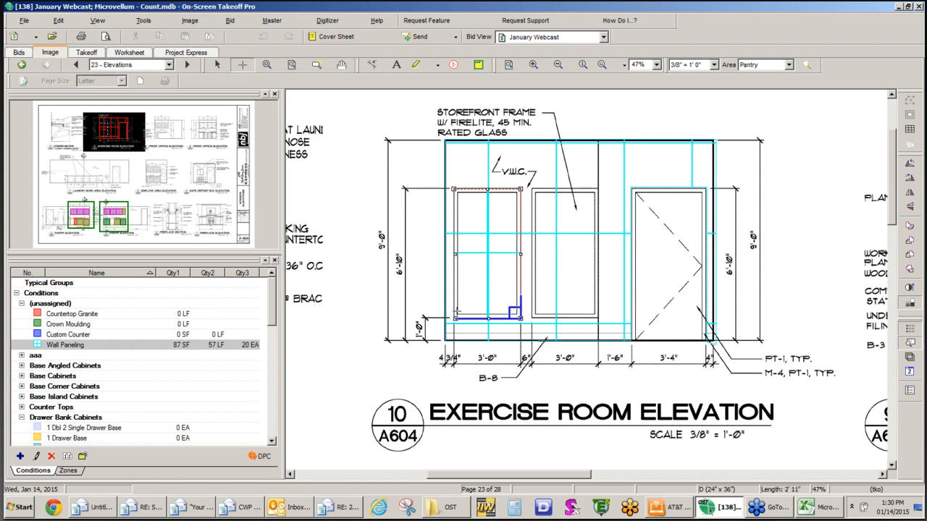
pyautogui.click(454, 318)
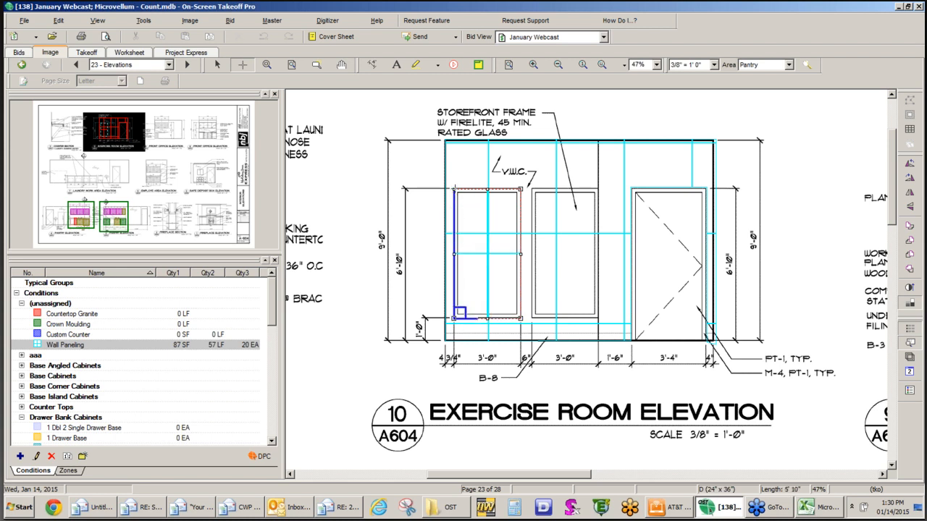
pyautogui.click(454, 189)
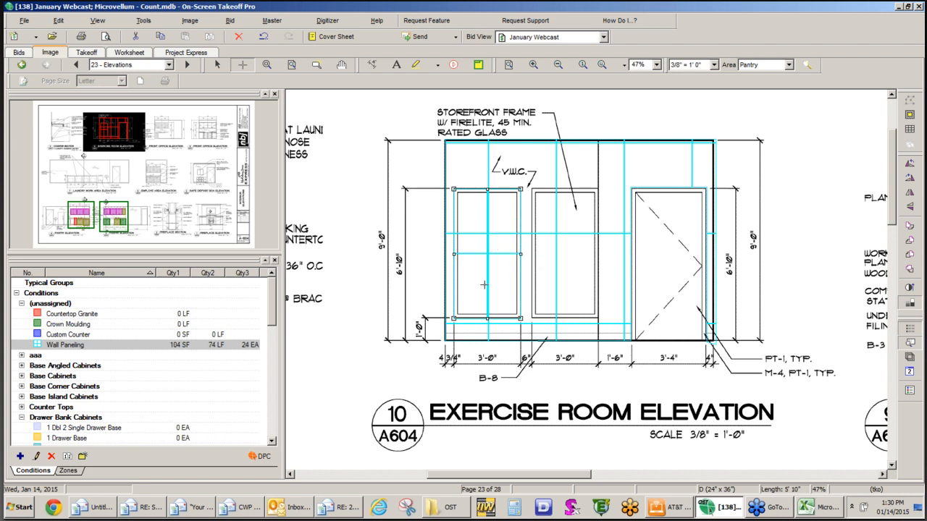
# Delete the separate Wall Paneling area drawn over the left-hand window
pyautogui.moveTo(491, 278)
pyautogui.press('Escape')
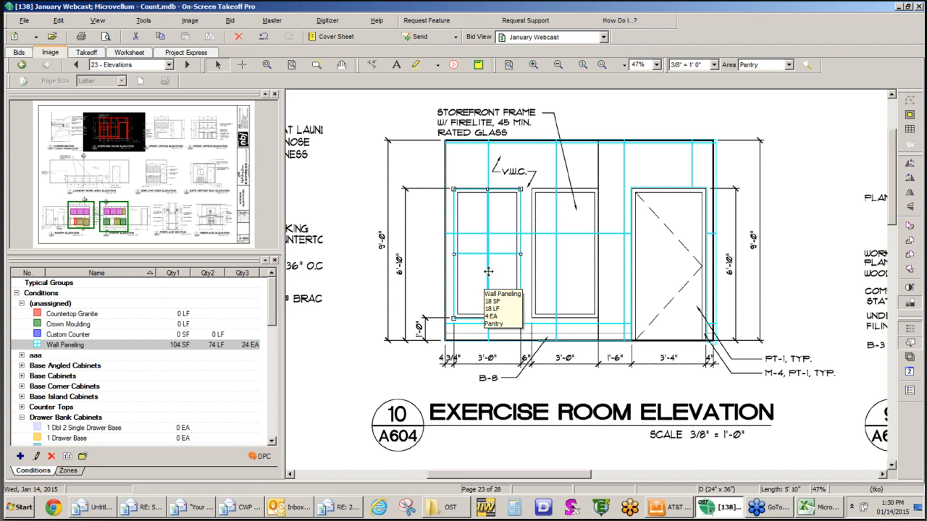
pyautogui.click(488, 271)
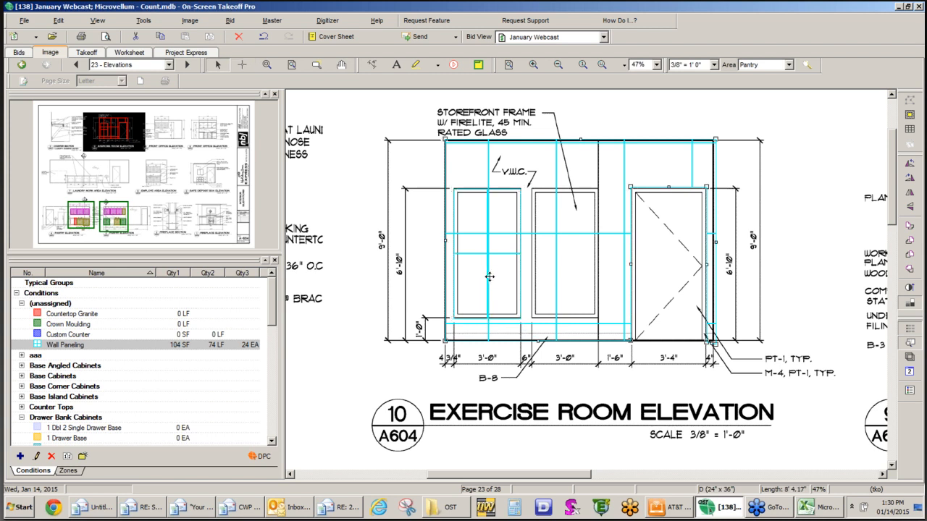
pyautogui.click(487, 276)
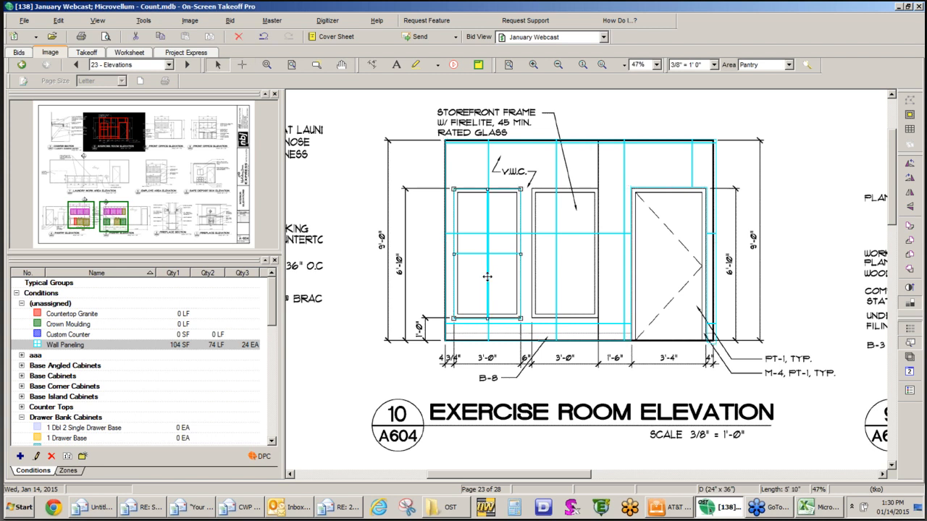
pyautogui.press('Delete')
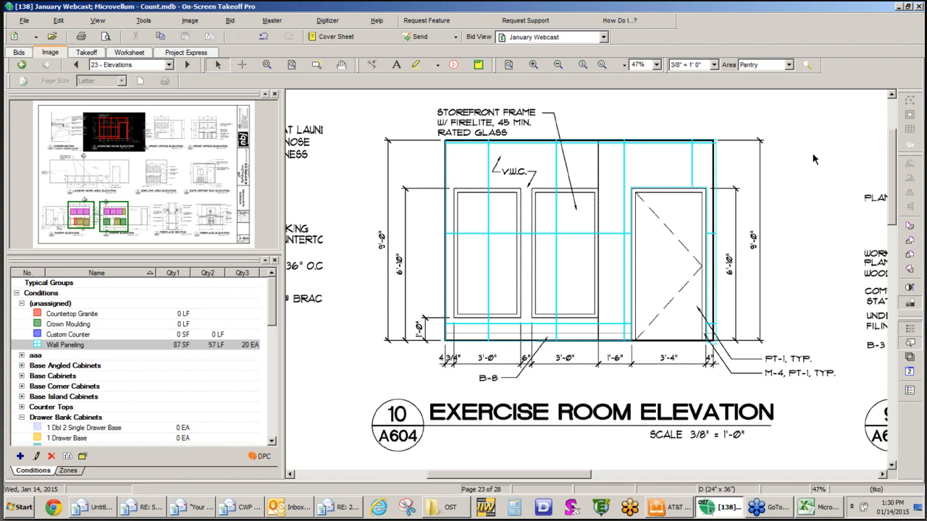
# Adjust the Wall Paneling tile grid on the Exercise Room wall, moving its origin onto the door opening and nudging the layout slightly
pyautogui.click(624, 163)
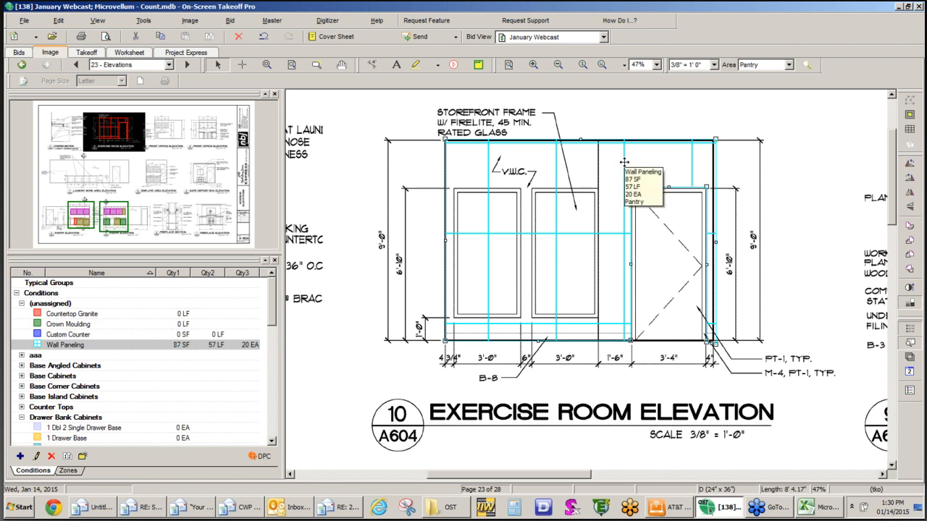
pyautogui.click(910, 131)
pyautogui.click(614, 233)
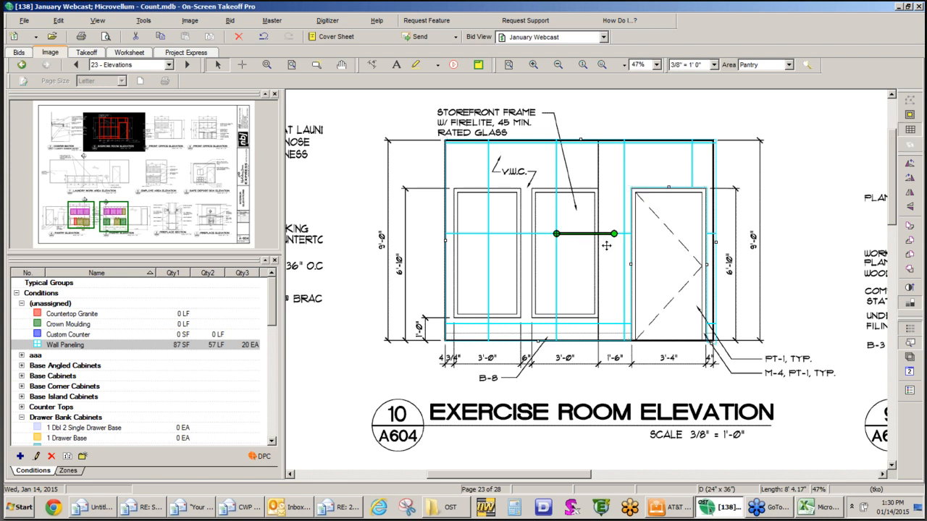
pyautogui.click(556, 233)
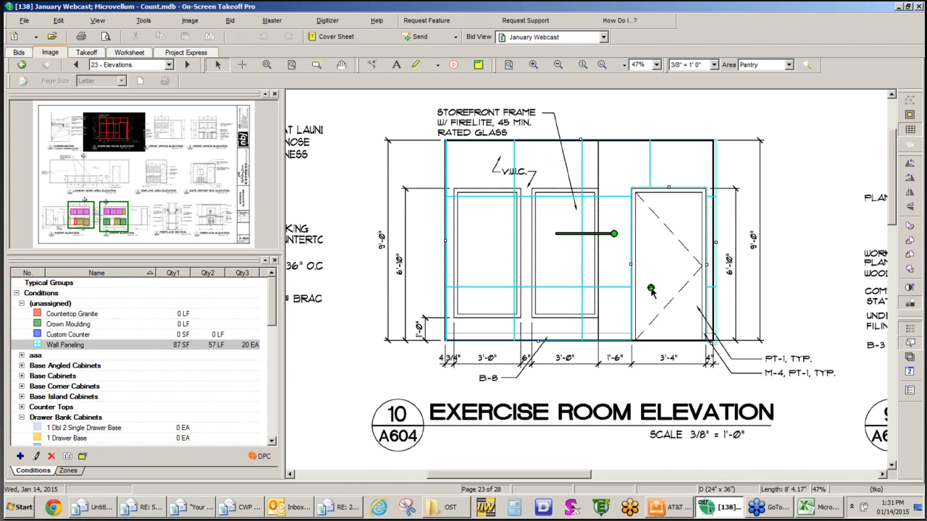
pyautogui.click(696, 289)
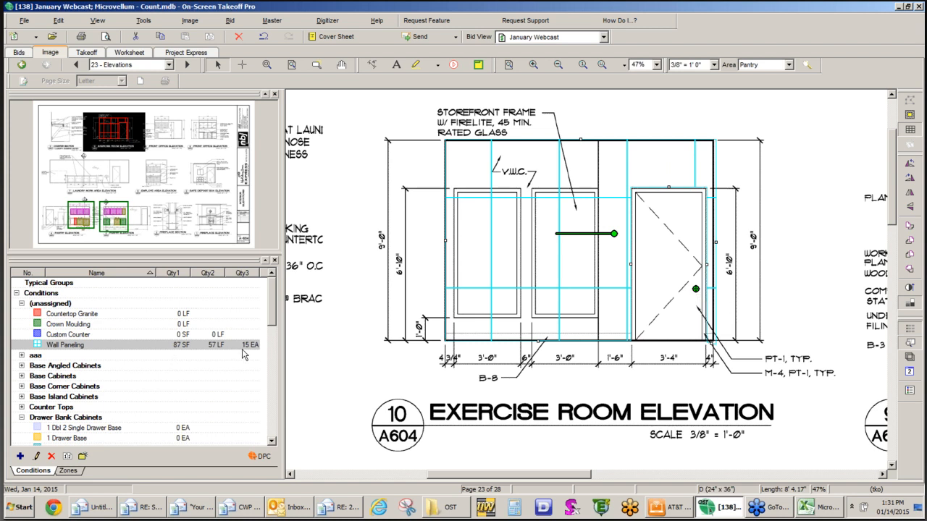
pyautogui.moveTo(590, 234)
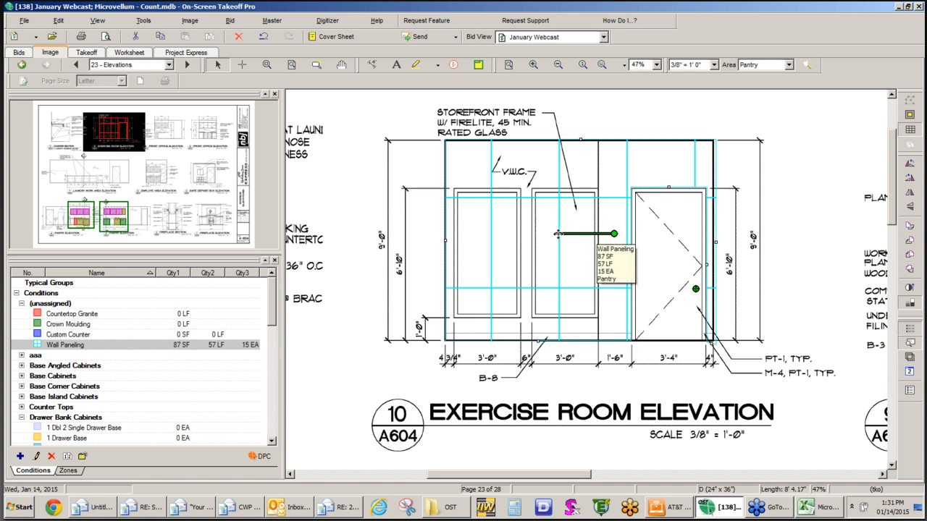
pyautogui.moveTo(560, 232)
pyautogui.mouseDown()
pyautogui.moveTo(519, 226)
pyautogui.moveTo(555, 234)
pyautogui.mouseUp()
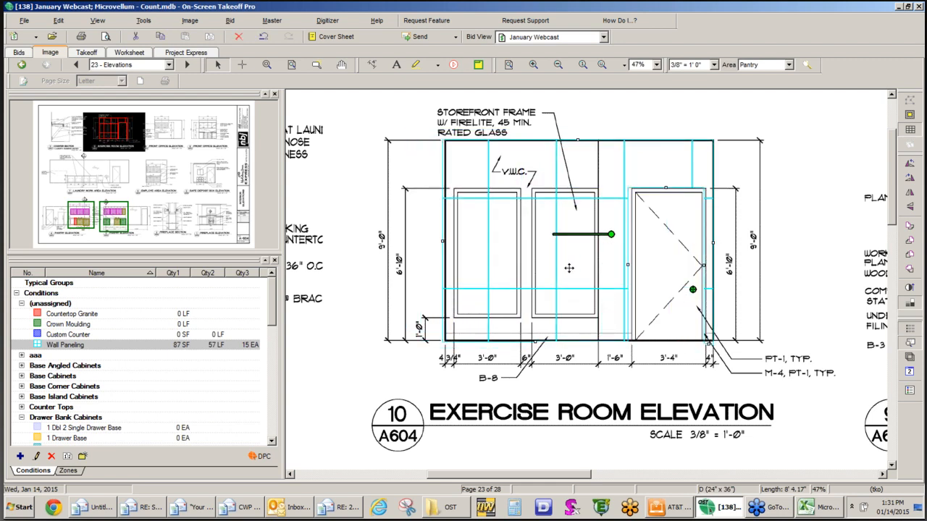
# Cut the left-hand window out of the Wall Paneling area with a backout about 3' wide and 5'10" high
pyautogui.click(910, 115)
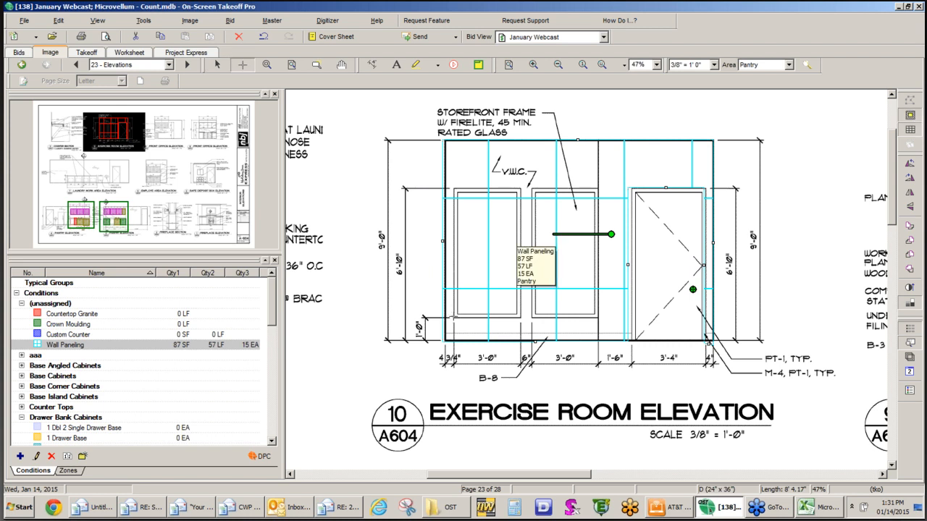
pyautogui.click(452, 317)
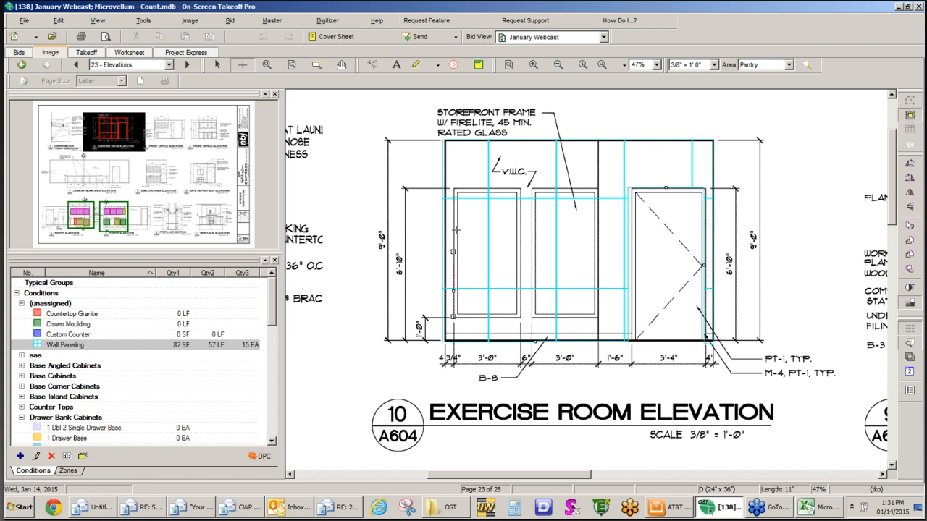
pyautogui.click(453, 189)
pyautogui.click(519, 190)
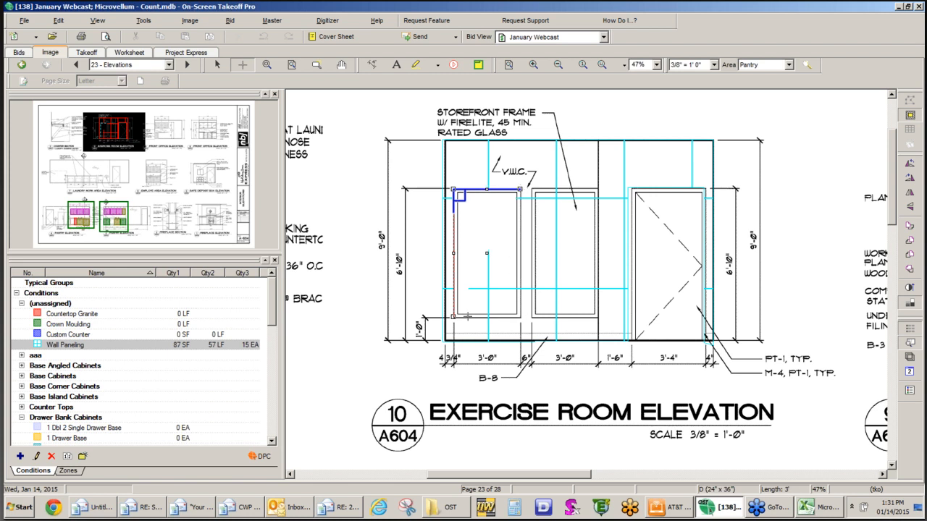
pyautogui.click(519, 317)
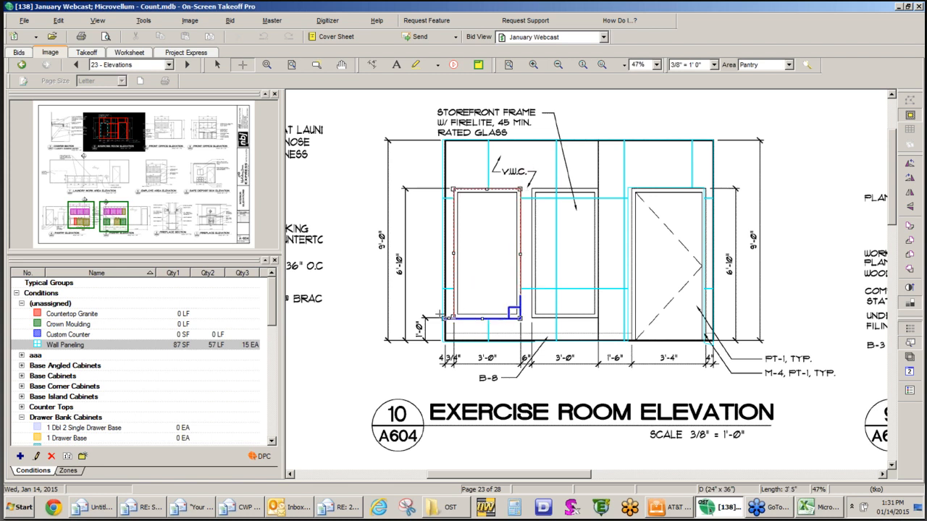
pyautogui.doubleClick(452, 316)
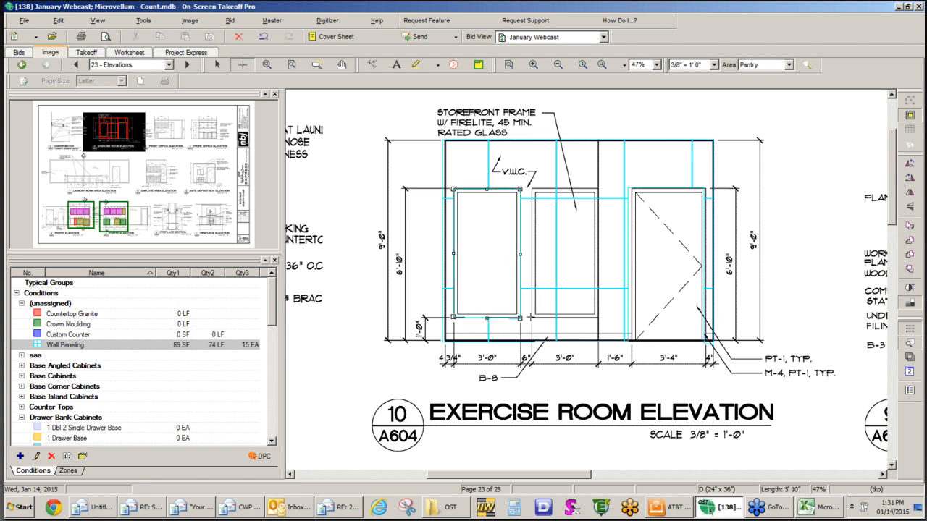
# Back out the second window, about 3' wide by 5'10" high, from the Exercise Room Wall Paneling area
pyautogui.click(530, 316)
pyautogui.click(530, 188)
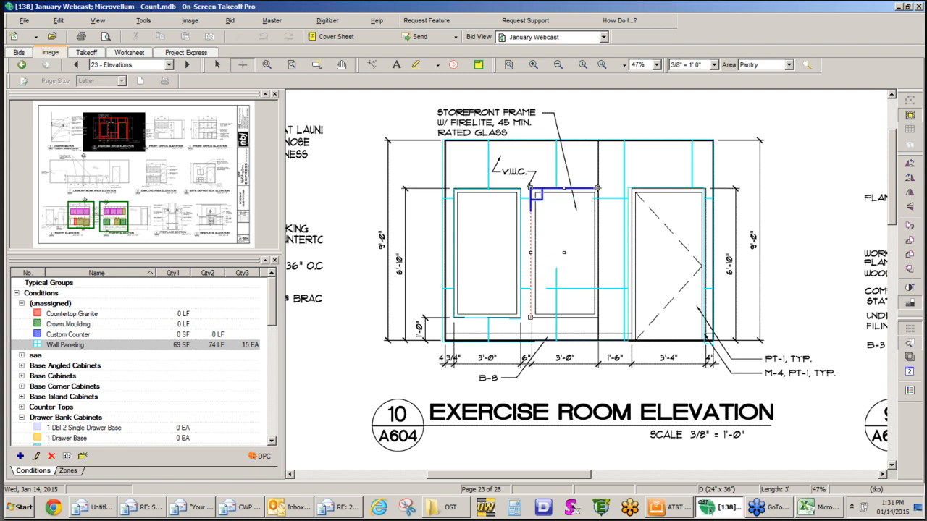
pyautogui.click(598, 188)
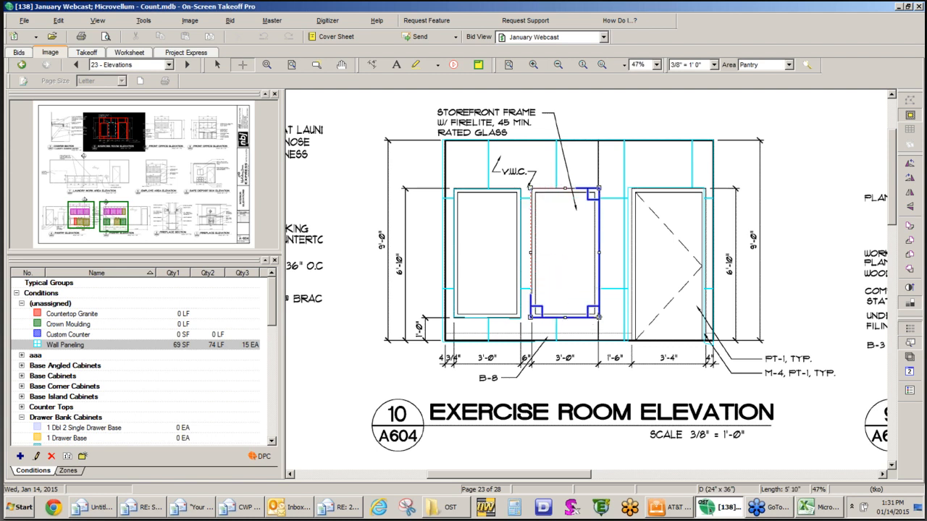
pyautogui.click(598, 318)
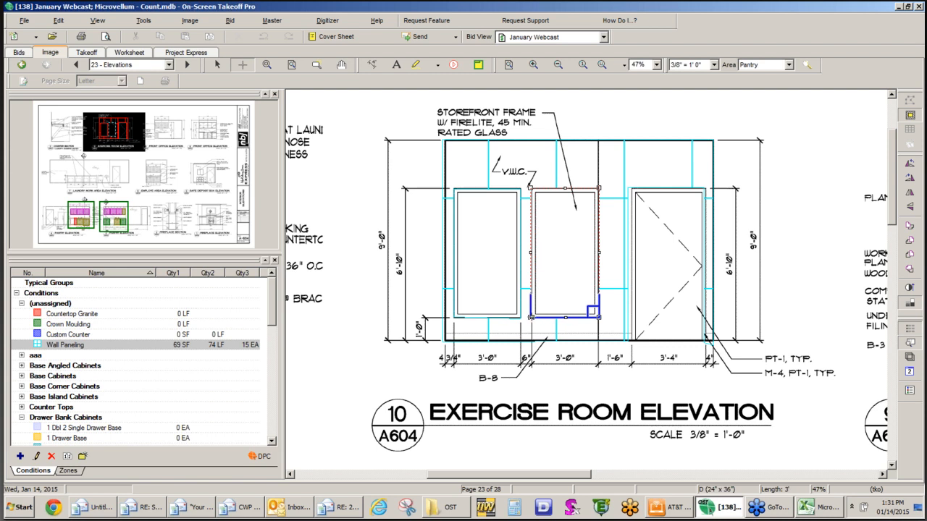
pyautogui.doubleClick(530, 317)
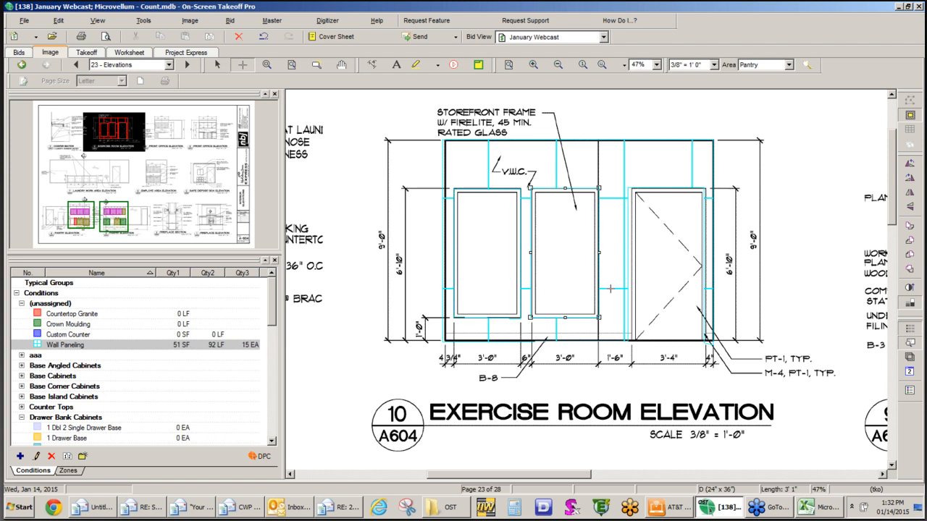
pyautogui.click(913, 307)
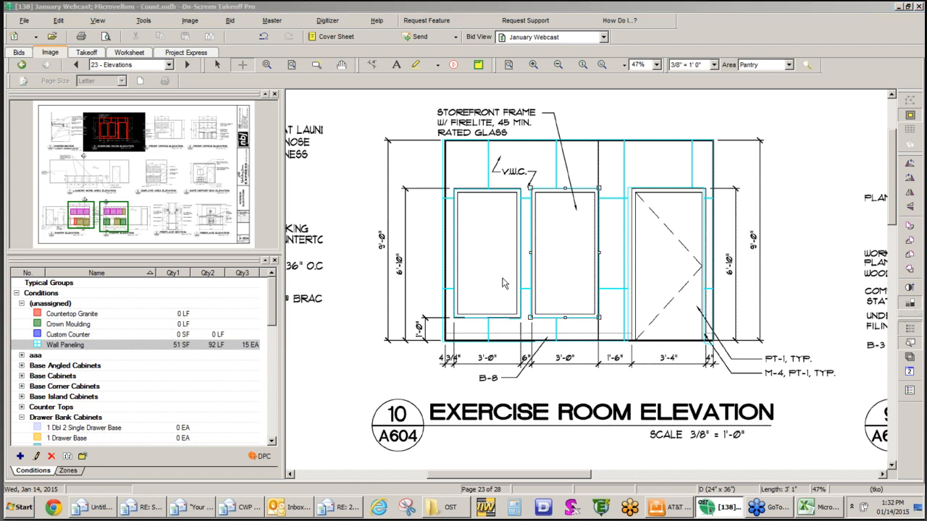
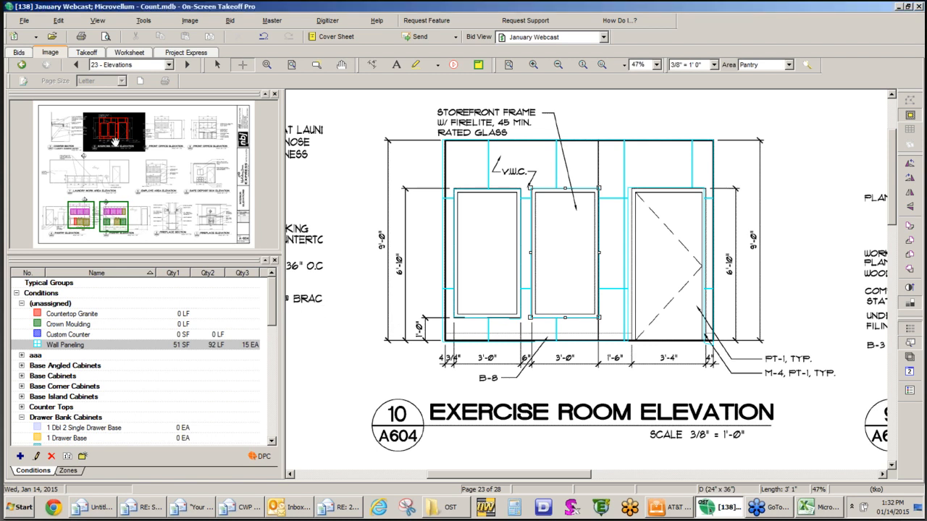
# Delete the leftmost 2 Door 1 Drawer Base cabinet count from the Pantry 2 elevation
pyautogui.moveTo(114, 141)
pyautogui.mouseDown()
pyautogui.moveTo(173, 227)
pyautogui.moveTo(157, 189)
pyautogui.moveTo(120, 224)
pyautogui.mouseUp()
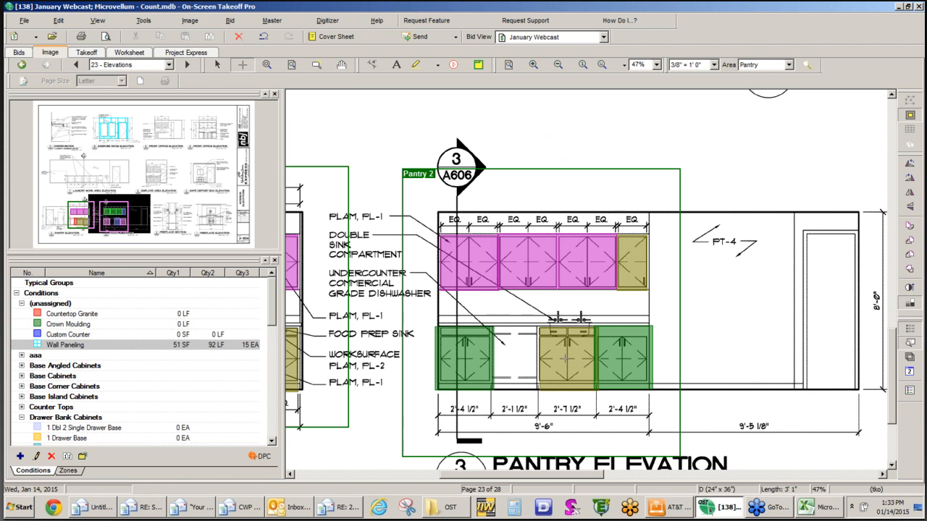
pyautogui.press('Escape')
pyautogui.press('Escape')
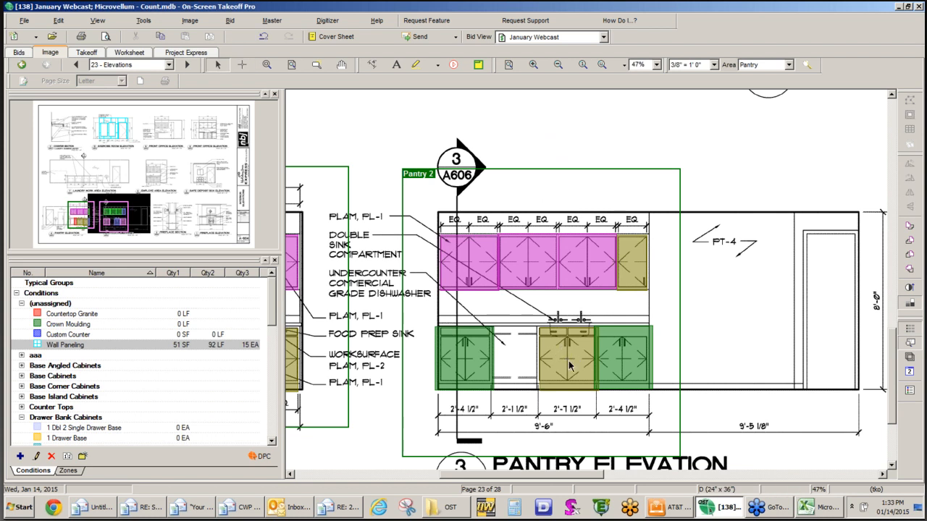
pyautogui.click(565, 357)
pyautogui.moveTo(565, 358); pyautogui.dragTo(565, 359)
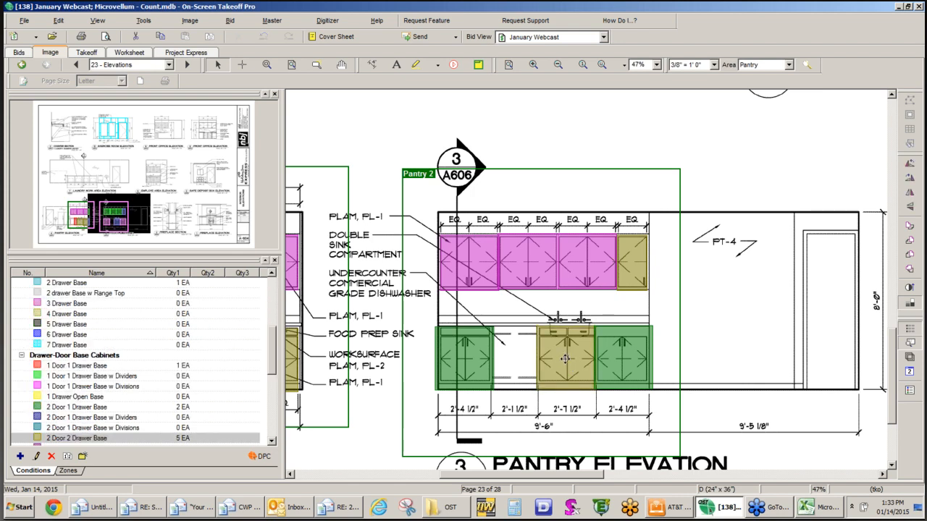
pyautogui.click(461, 355)
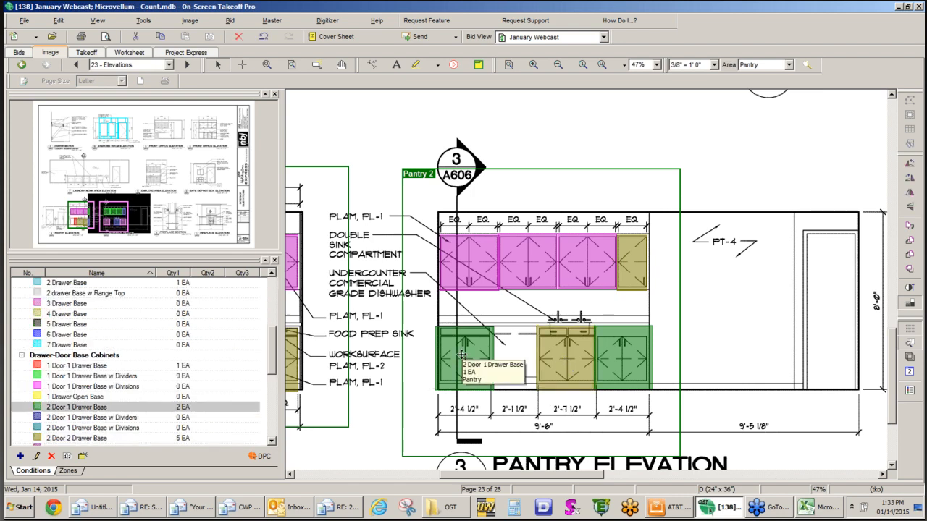
pyautogui.press('Delete')
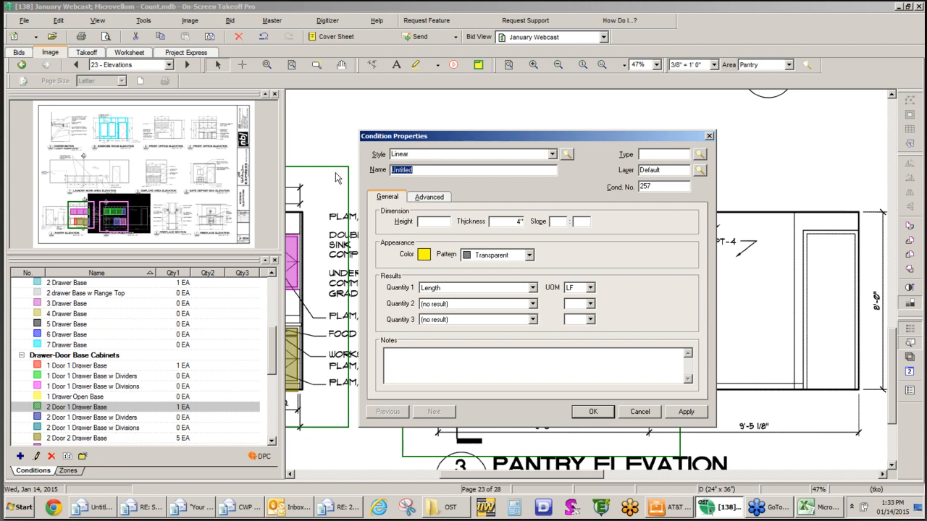
# Define a new Linear-style condition named Base Cabinet with a height of 3' 0" and save it
pyautogui.write('Base Cabinet')
pyautogui.click(427, 222)
pyautogui.write('250')
pyautogui.click(500, 221)
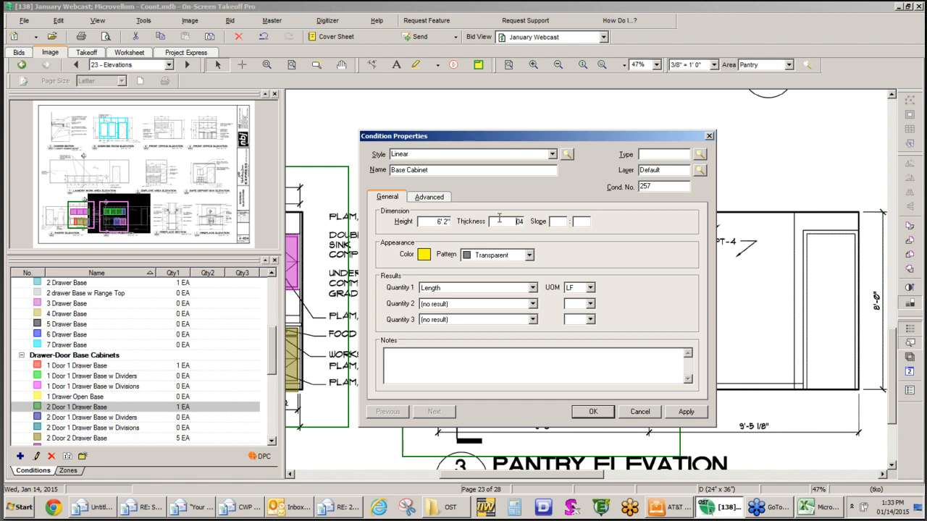
pyautogui.click(432, 222)
pyautogui.write('3')
pyautogui.write('4')
pyautogui.click(499, 224)
pyautogui.moveTo(433, 222); pyautogui.dragTo(467, 223)
pyautogui.write('3')
pyautogui.press('Tab')
pyautogui.click(593, 411)
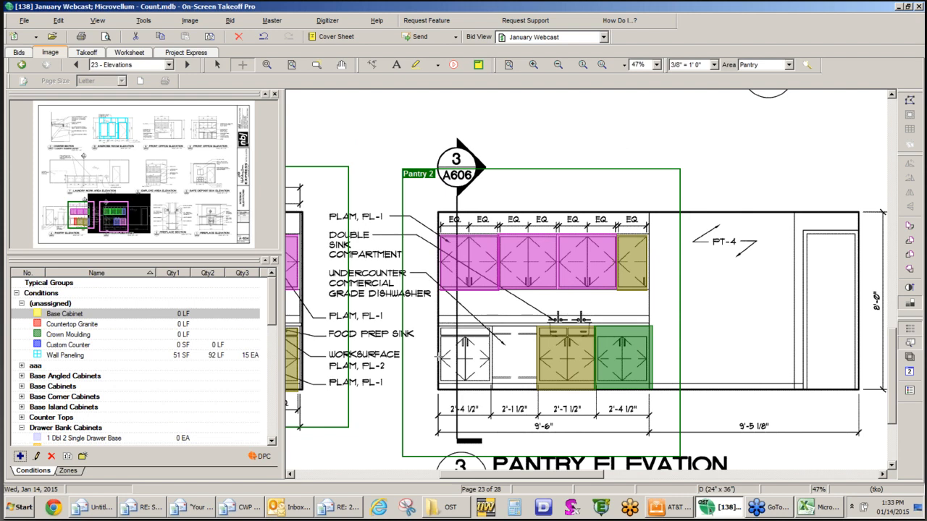
# Measure the leftmost Pantry 2 base cabinet about 2' 5" long with Base Cabinet and set the condition's thickness to 2' 0"
pyautogui.click(438, 357)
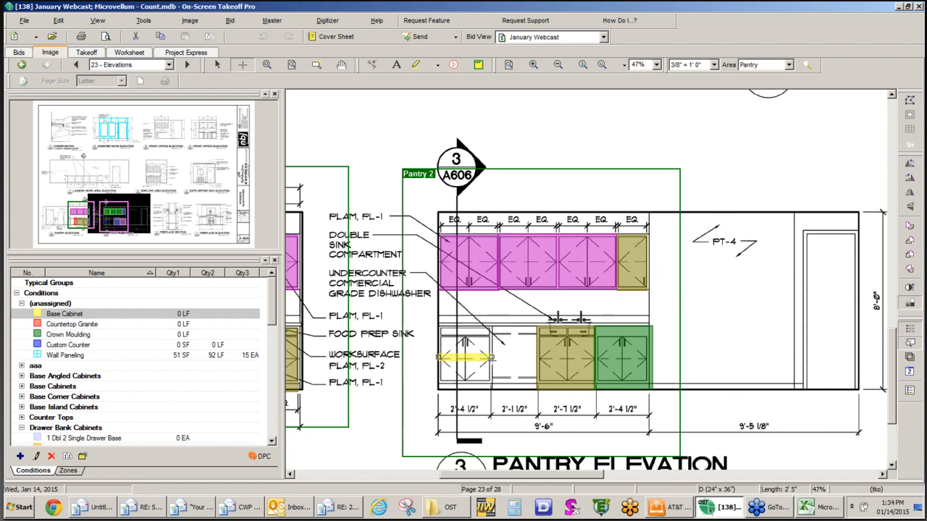
pyautogui.doubleClick(493, 357)
pyautogui.doubleClick(115, 313)
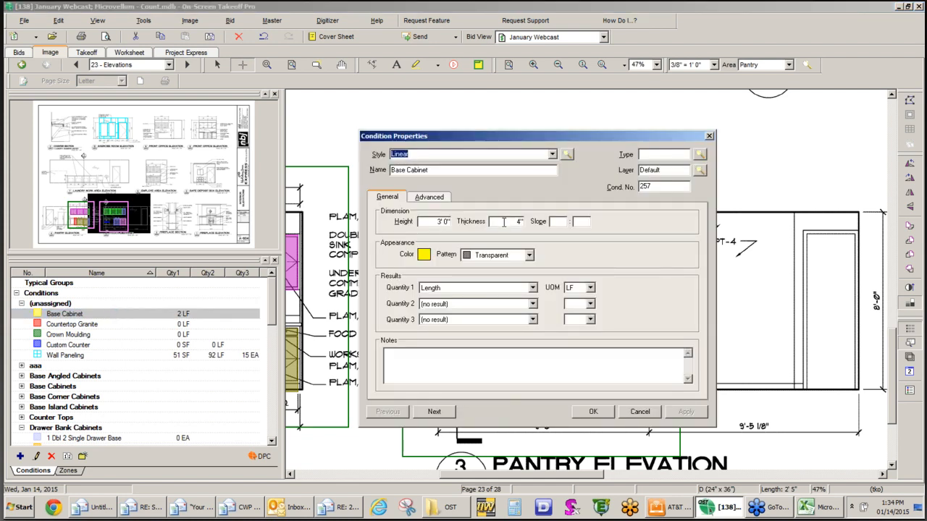
pyautogui.click(504, 221)
pyautogui.write('200')
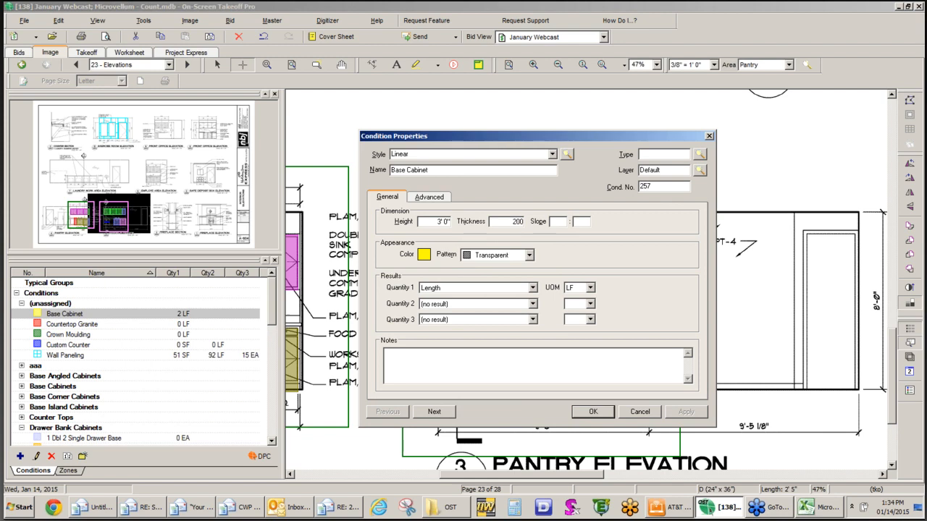
pyautogui.click(558, 223)
pyautogui.click(592, 411)
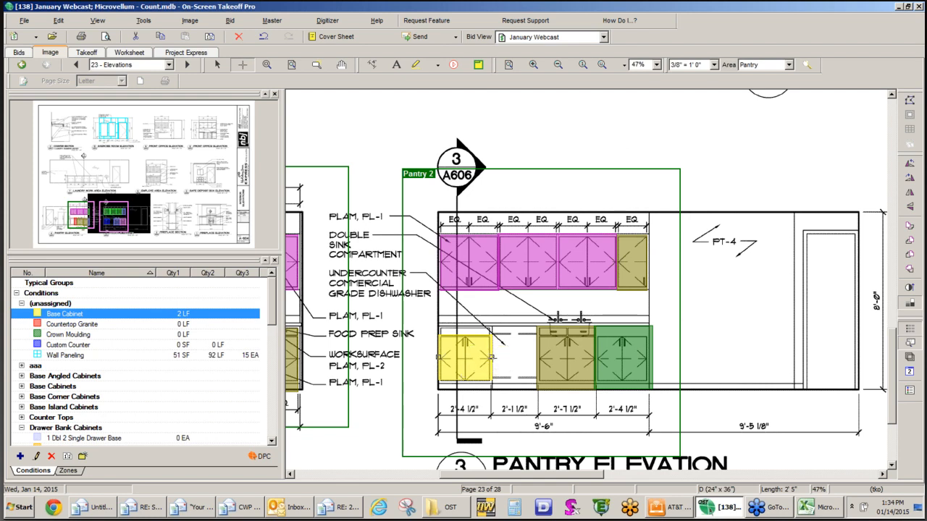
# Shorten the Base Cabinet measurement to about 1' 9" and set the condition's length quantity unit to IN
pyautogui.moveTo(491, 357)
pyautogui.mouseDown()
pyautogui.moveTo(507, 357)
pyautogui.moveTo(478, 357)
pyautogui.mouseUp()
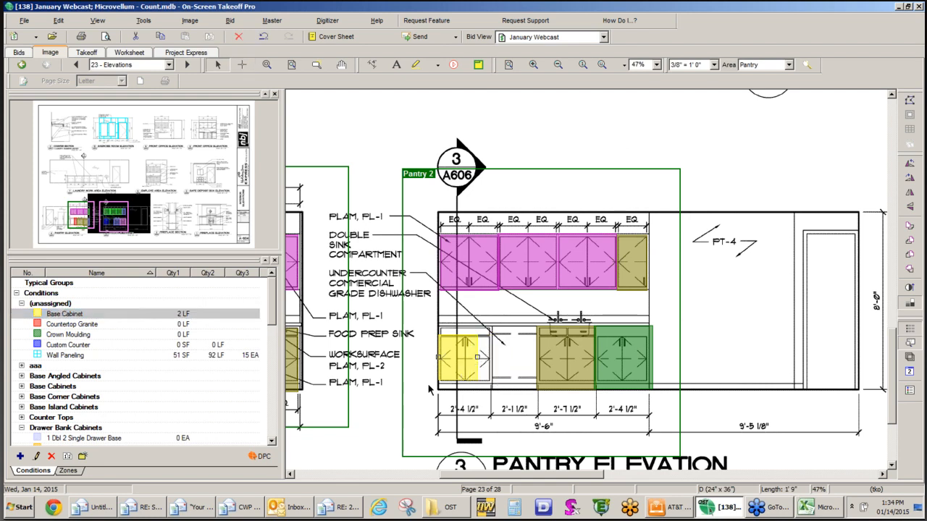
pyautogui.click(156, 315)
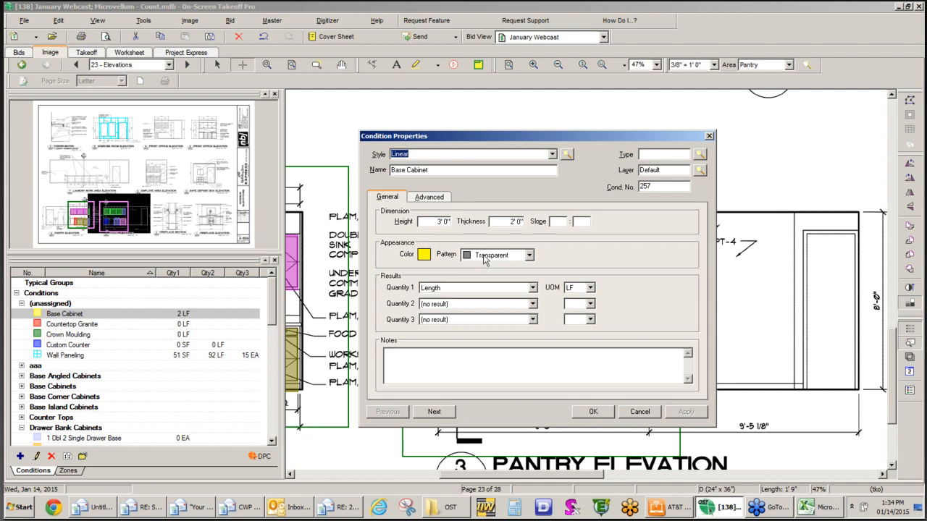
pyautogui.click(590, 288)
pyautogui.click(573, 313)
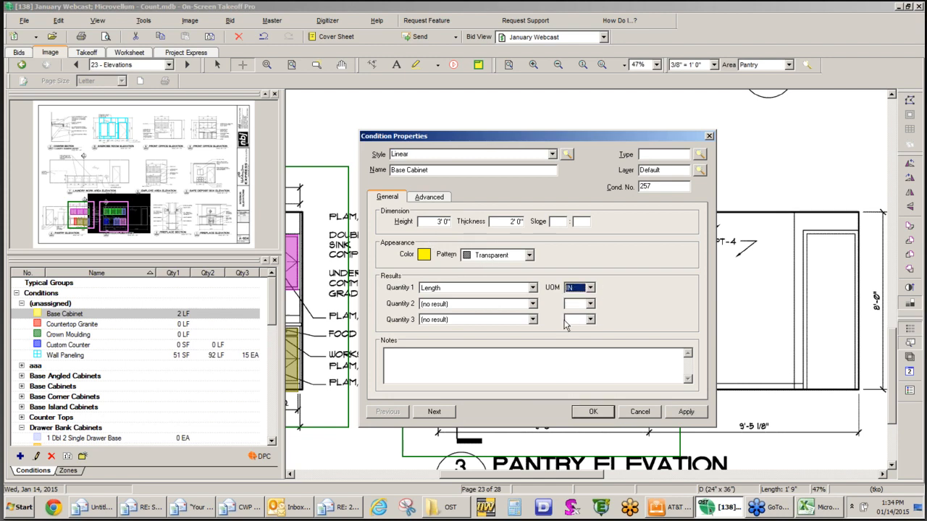
pyautogui.click(588, 413)
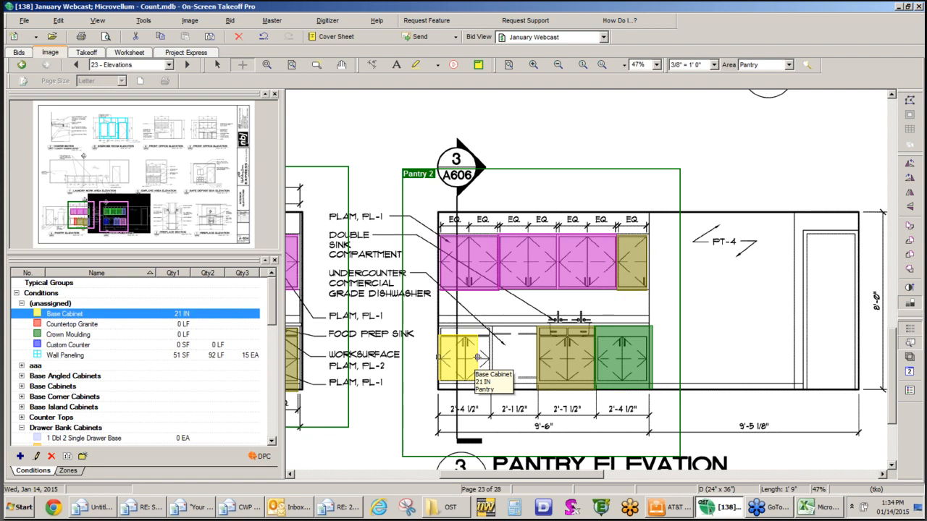
# Stretch the Base Cabinet measurement back to the full width of the cabinet, about 28 inches
pyautogui.press('Escape')
pyautogui.click(477, 356)
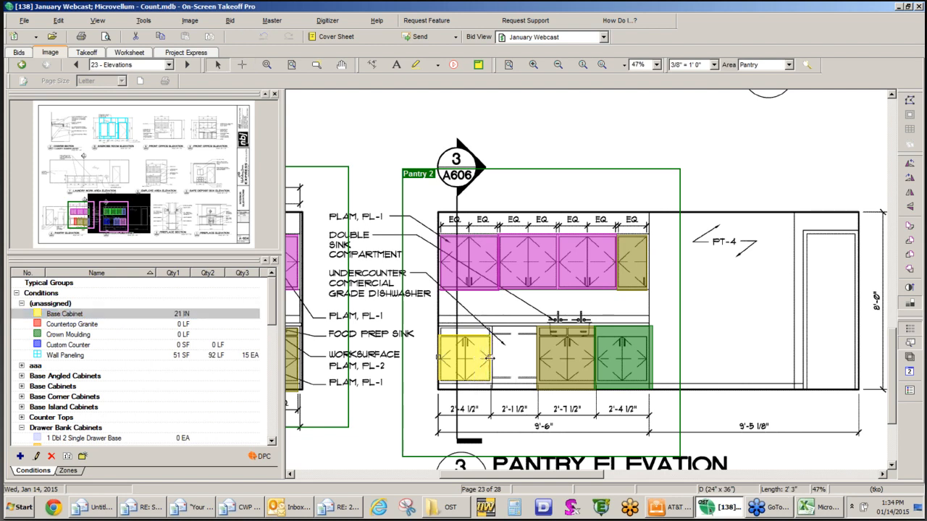
pyautogui.moveTo(491, 357); pyautogui.dragTo(492, 358)
# Dimension the overall width of the Pantry 2 cabinet run above the upper cabinets, with the text at size 20
pyautogui.click(372, 64)
pyautogui.click(435, 209)
pyautogui.click(649, 210)
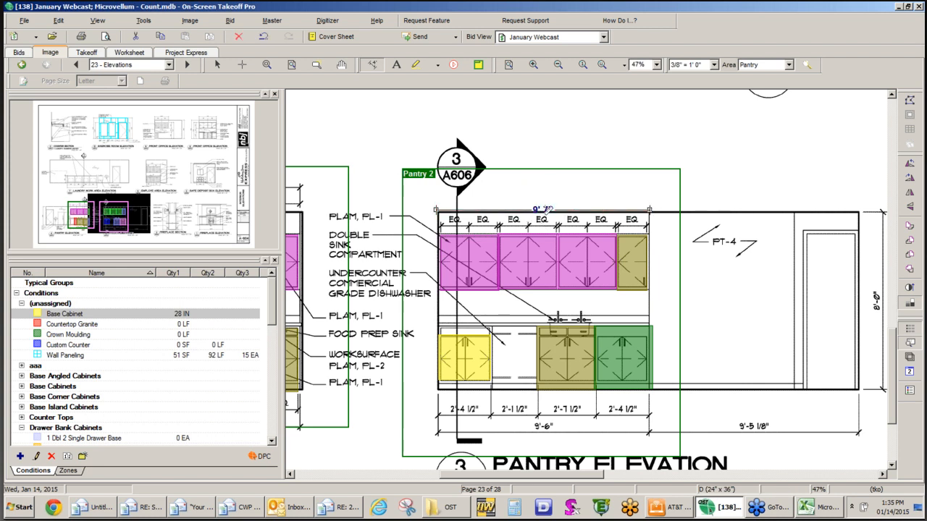
pyautogui.press('Escape')
pyautogui.moveTo(543, 206); pyautogui.dragTo(543, 198)
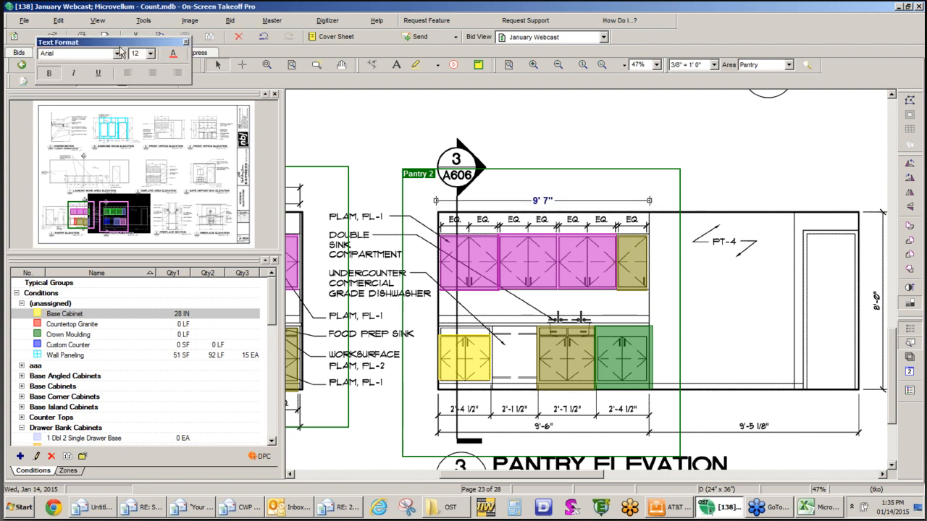
pyautogui.click(151, 53)
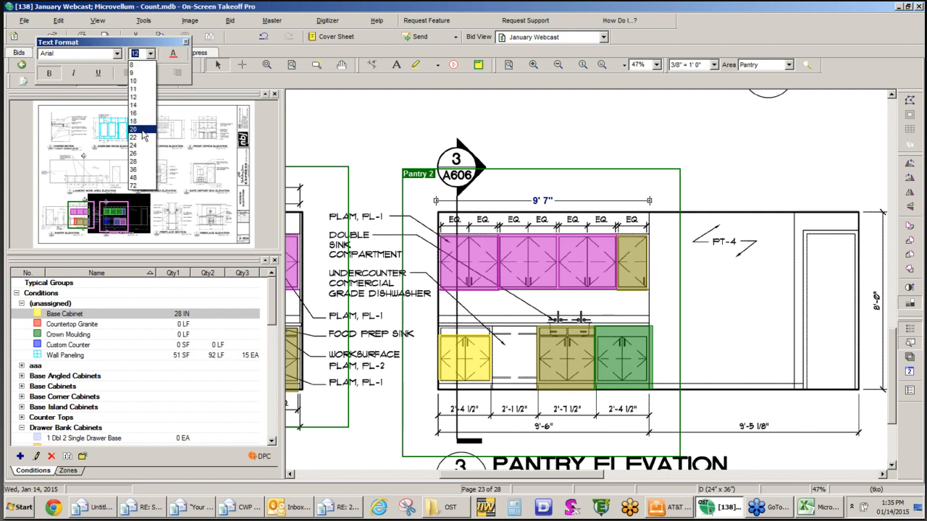
pyautogui.click(144, 129)
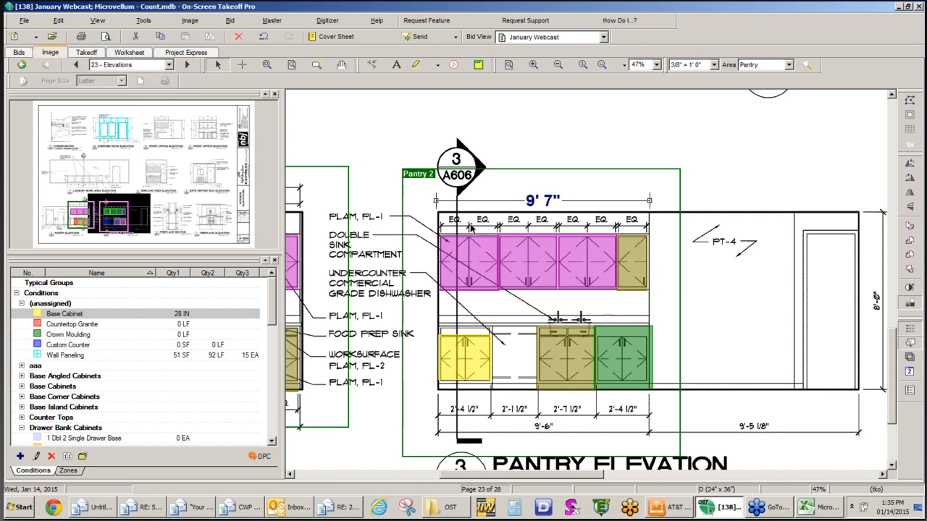
# Add a text annotation with random filler letters above the right end of the Pantry 2 dimension
pyautogui.click(396, 64)
pyautogui.click(599, 181)
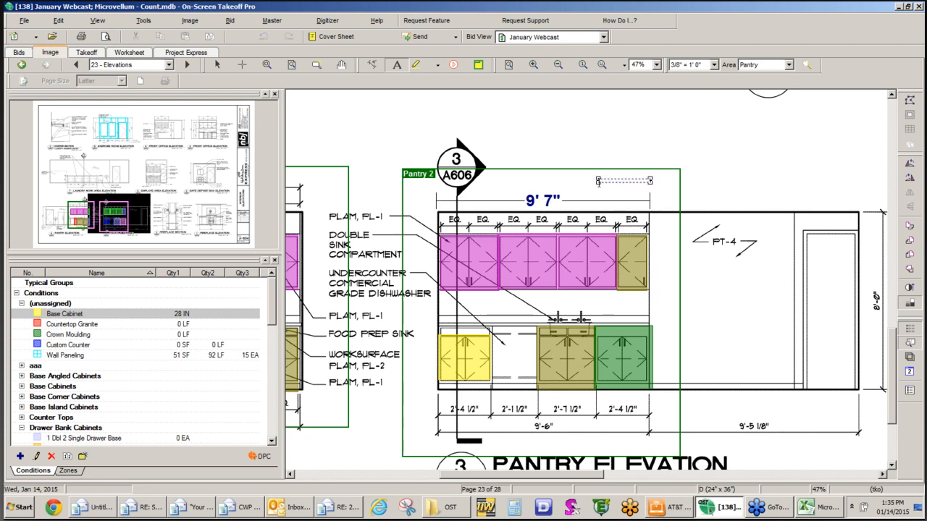
pyautogui.write('jdskljslkjslkdjsljslsdlk')
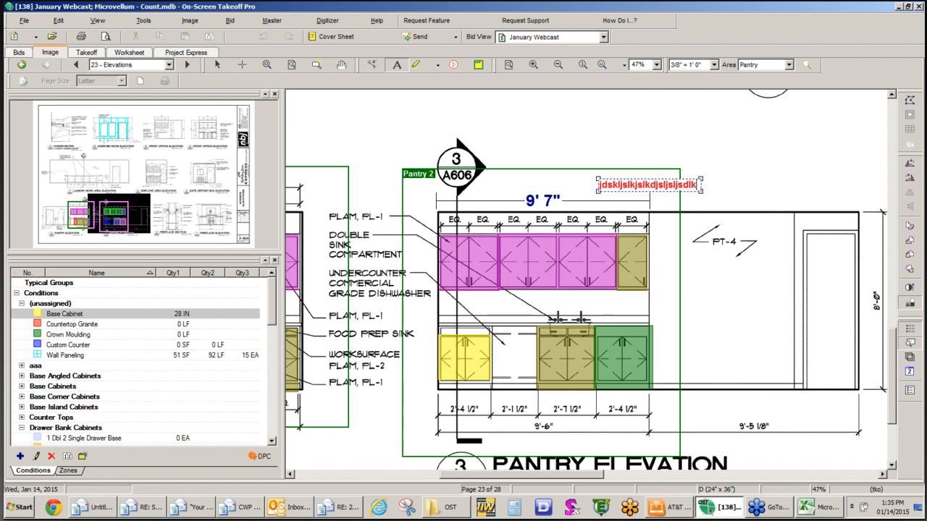
pyautogui.click(815, 166)
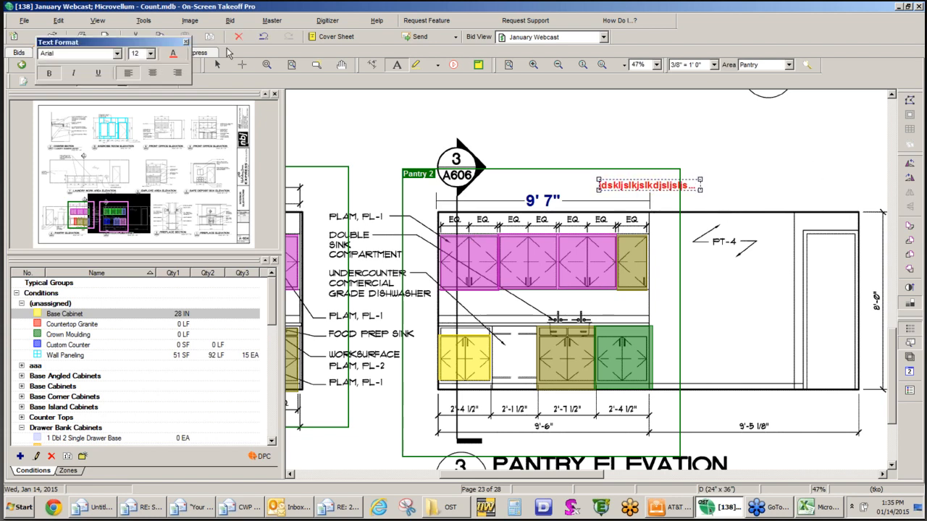
pyautogui.click(187, 43)
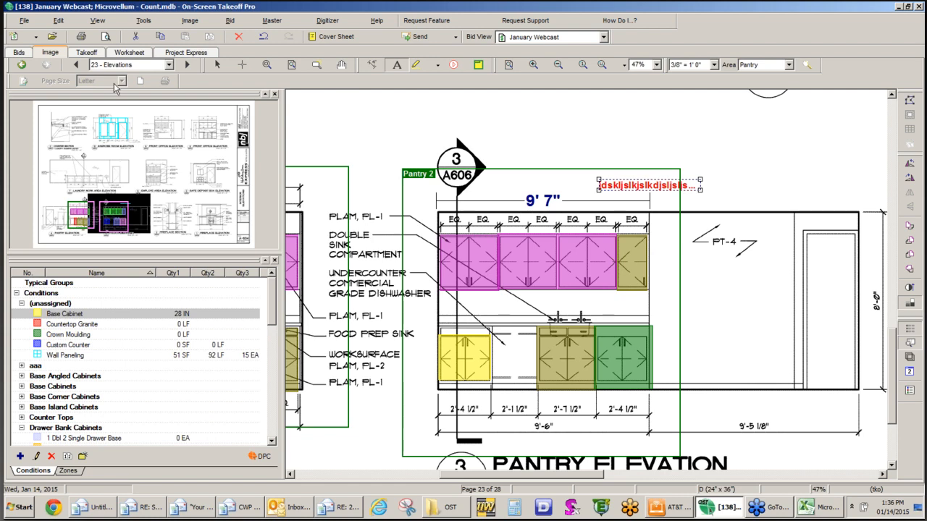
# Open the 25 - First Floor page at the guest room vanity sink beside the Great Room
pyautogui.click(169, 65)
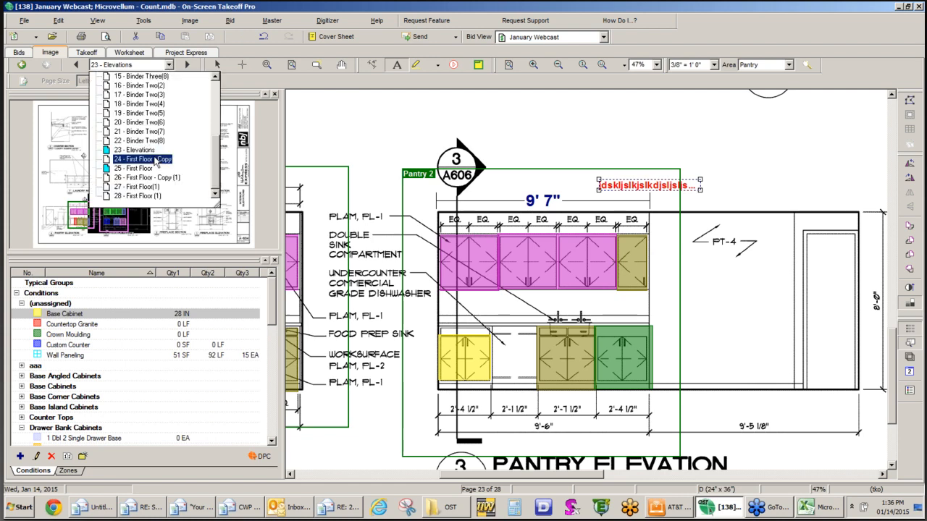
pyautogui.click(141, 169)
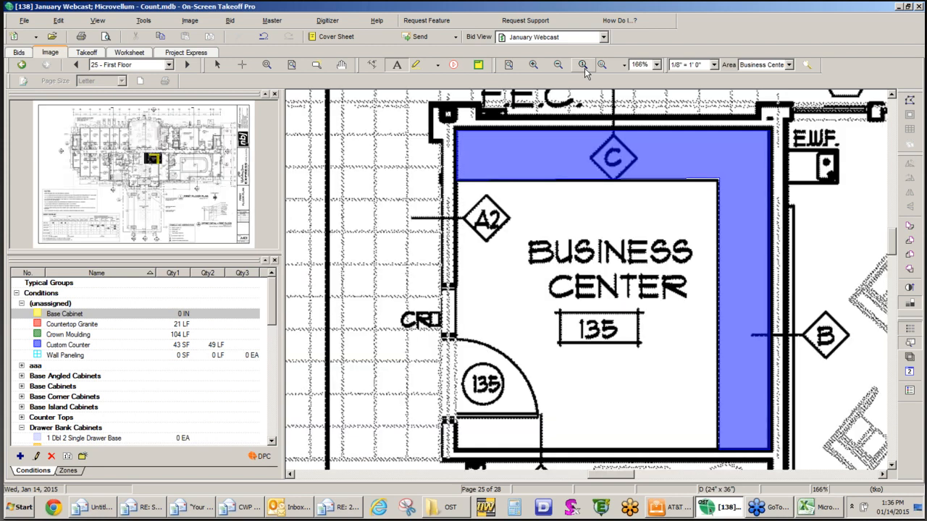
pyautogui.click(558, 65)
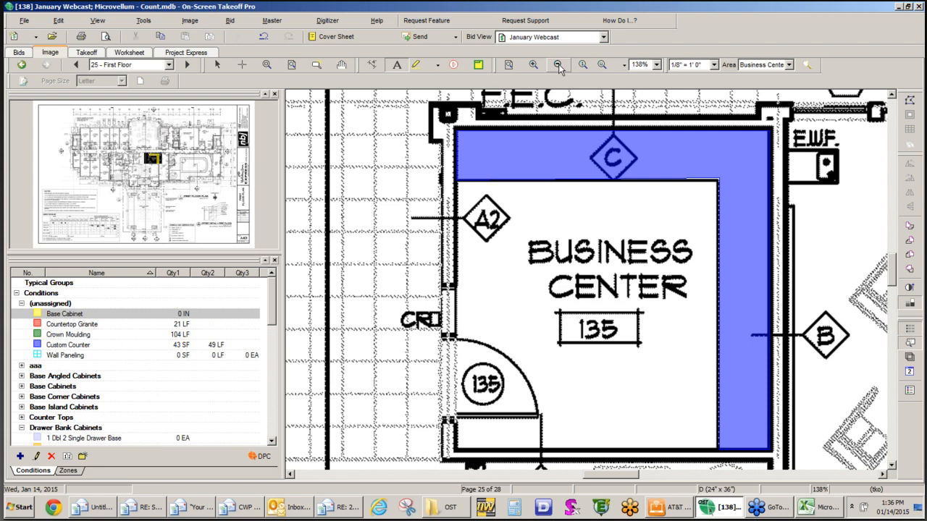
pyautogui.click(558, 65)
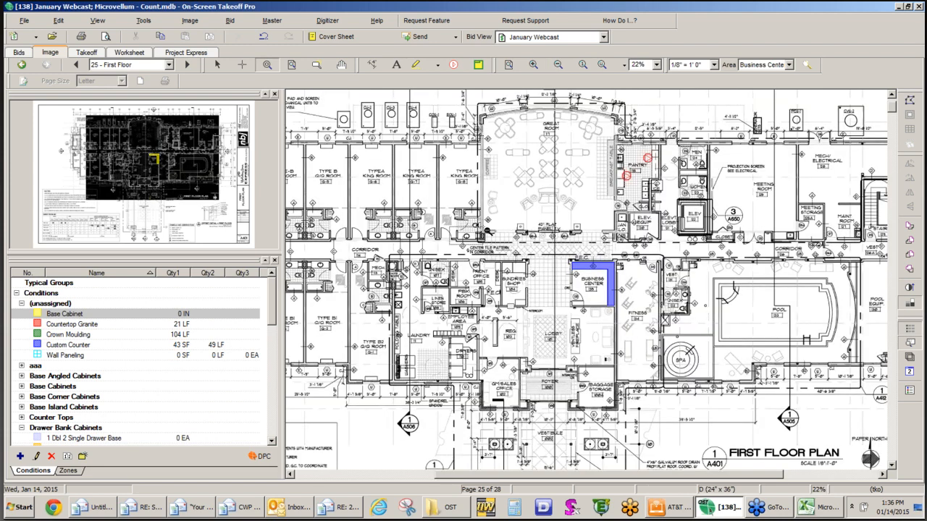
pyautogui.moveTo(484, 227); pyautogui.dragTo(450, 245)
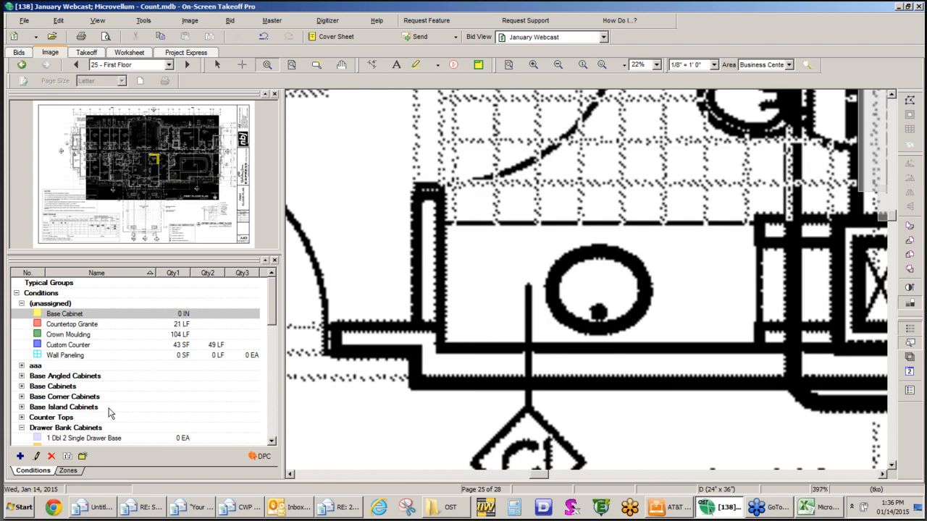
# Create a Count-style condition with height 2' 0", width 1' 6" and a Rectangle shape
pyautogui.click(20, 456)
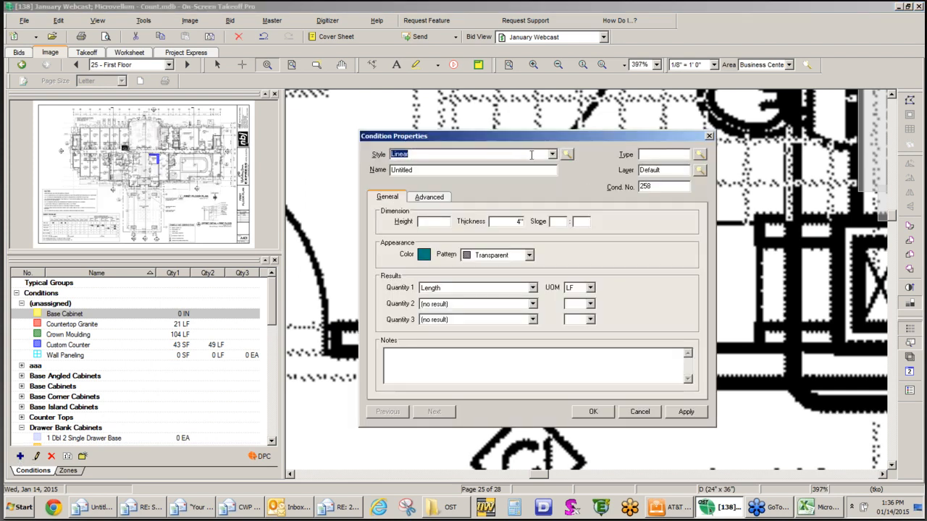
pyautogui.click(552, 154)
pyautogui.click(427, 186)
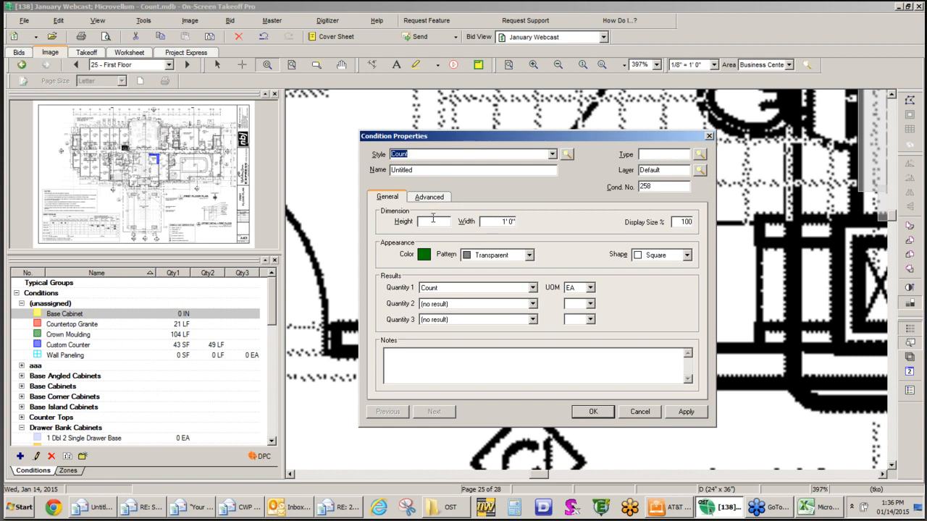
pyautogui.click(433, 221)
pyautogui.write('2000')
pyautogui.press('Tab')
pyautogui.write('500')
pyautogui.click(686, 255)
pyautogui.click(660, 285)
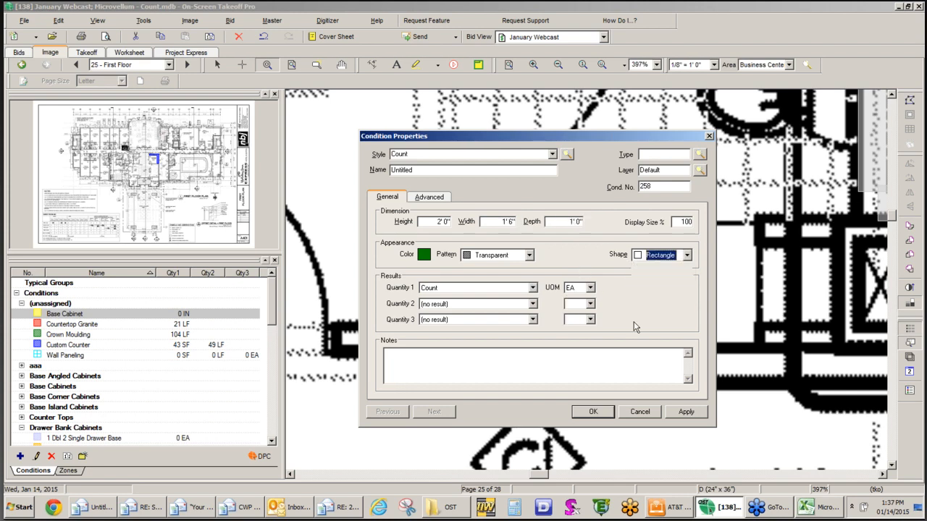
pyautogui.click(592, 411)
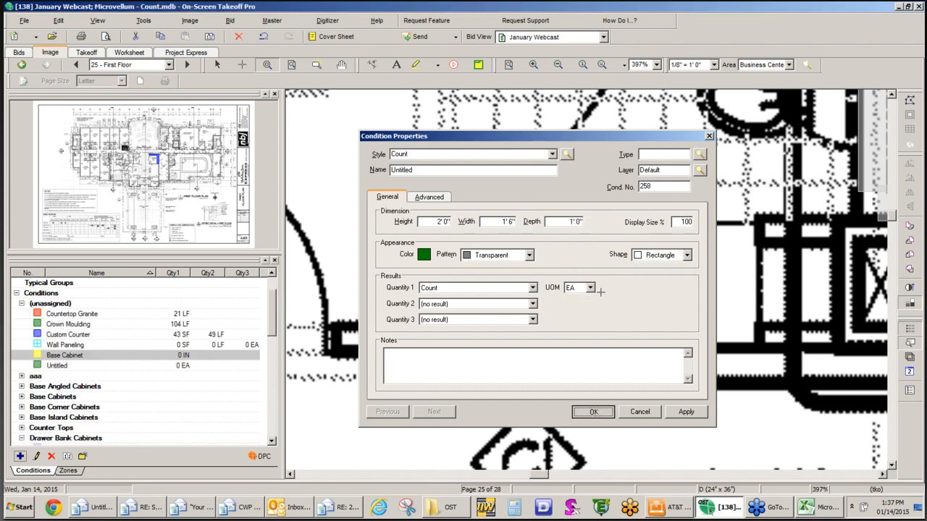
# Place one count of the new condition on the vanity sink and set the condition's width to 5' 0"
pyautogui.click(600, 292)
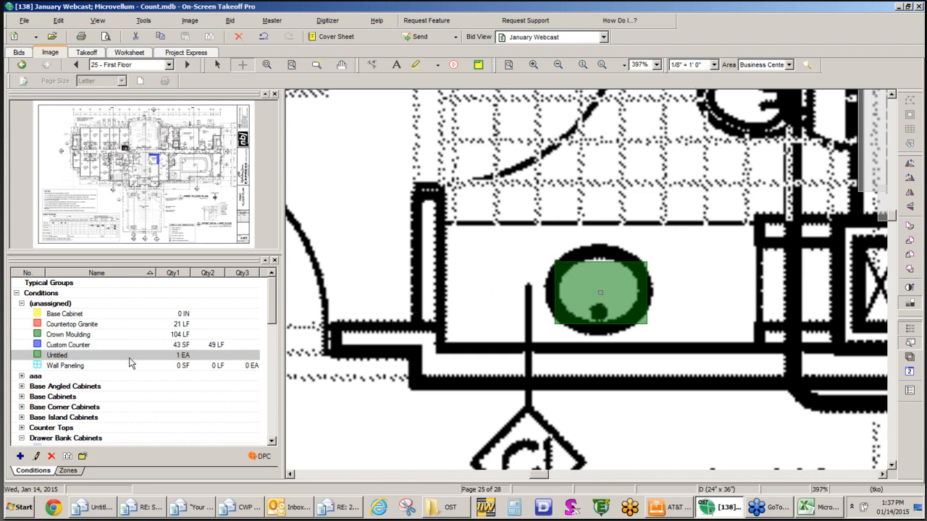
pyautogui.doubleClick(130, 360)
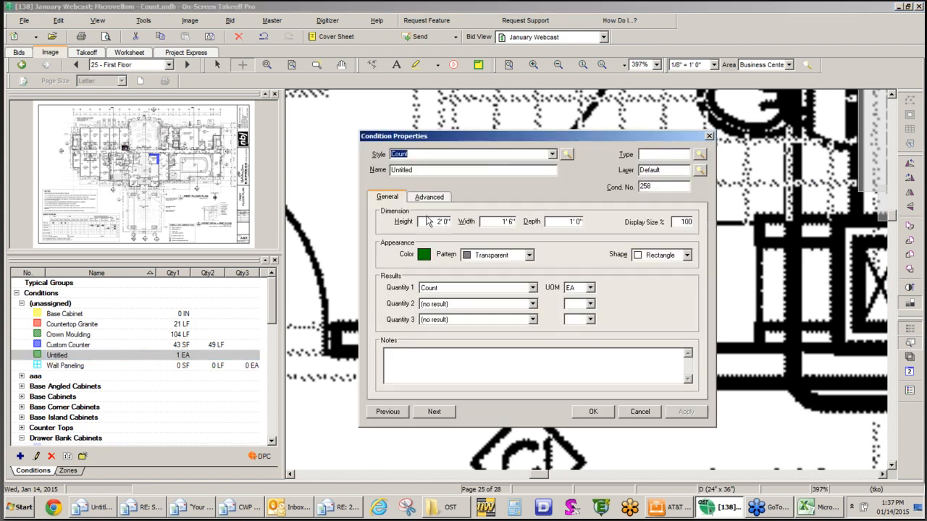
pyautogui.click(505, 222)
pyautogui.write('500')
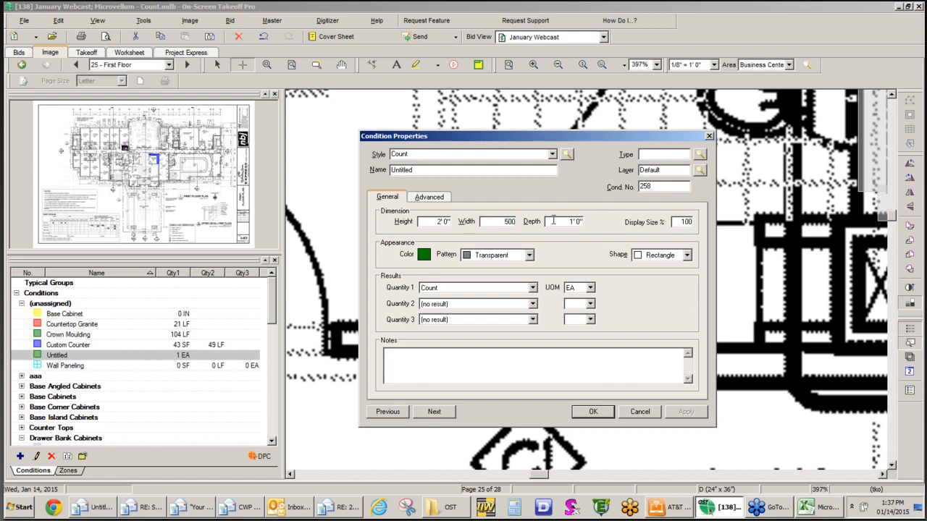
pyautogui.click(590, 412)
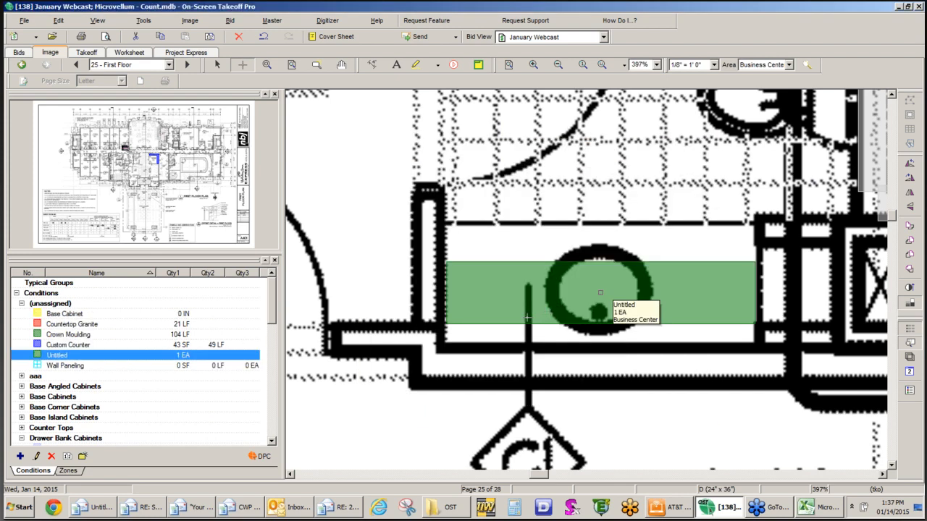
# Rename the untitled count condition as Vnity and set its height and depth to 2' 0"
pyautogui.doubleClick(100, 355)
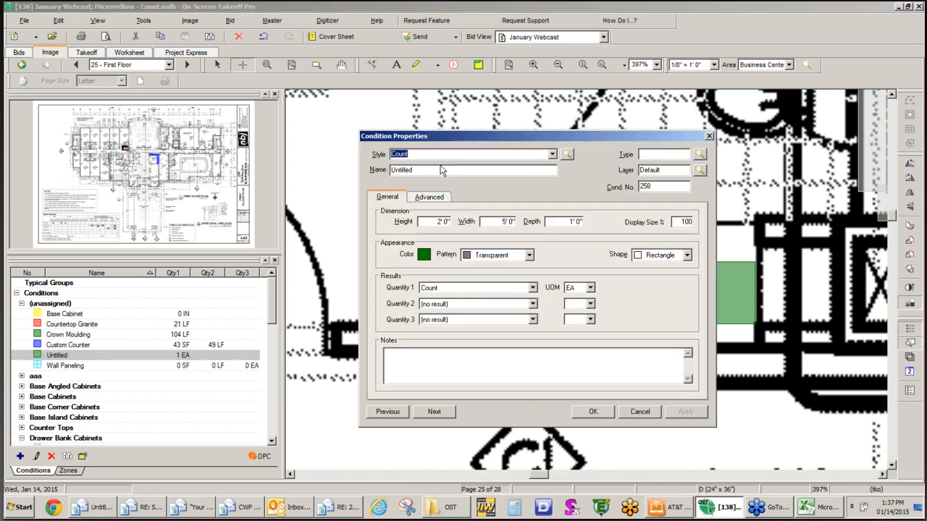
pyautogui.write('Vnity')
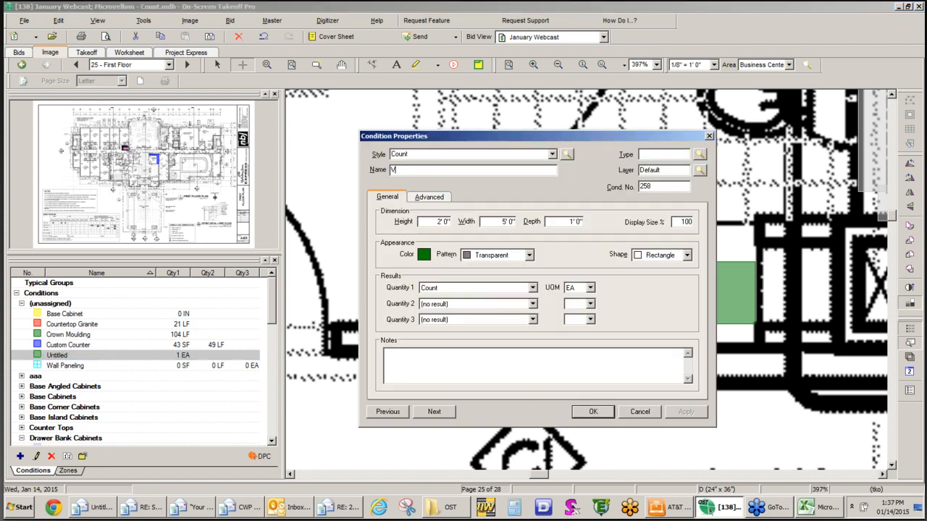
pyautogui.click(430, 223)
pyautogui.write('200')
pyautogui.click(558, 222)
pyautogui.write('200')
pyautogui.click(593, 411)
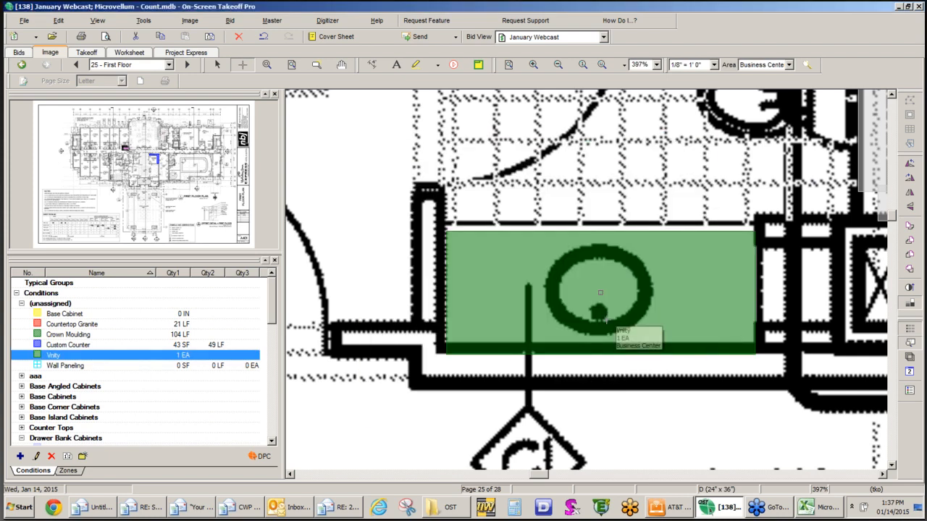
# Shift the placed Vnity count slightly so that it lines up with the vanity outline on the plan
pyautogui.press('a')
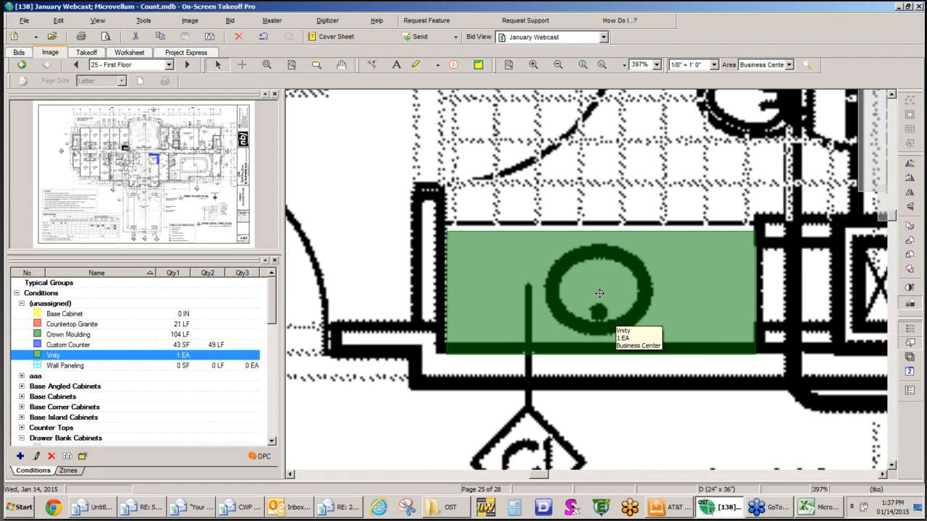
pyautogui.moveTo(599, 293); pyautogui.dragTo(598, 287)
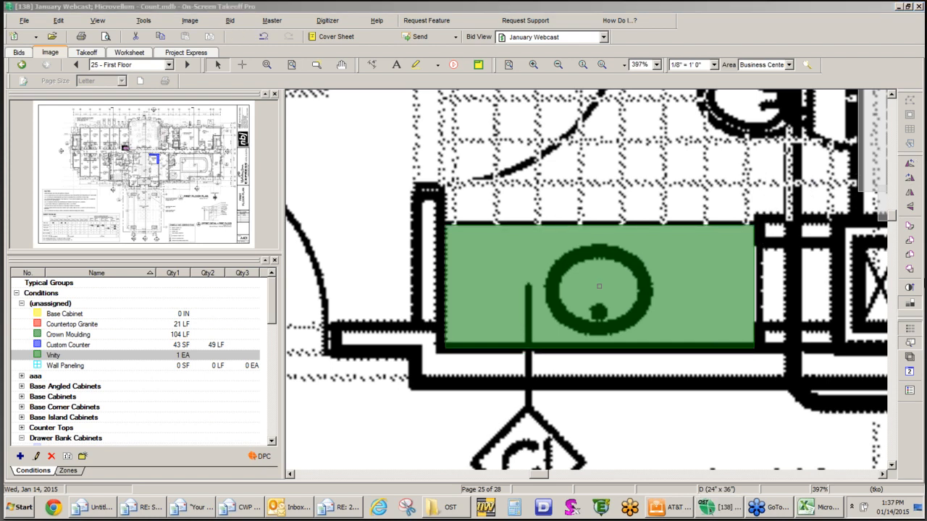
# Run an Auto Count search for the Vnity condition using the oval vanity sink as the template, with sensitivity raised slightly above the middle
pyautogui.click(910, 145)
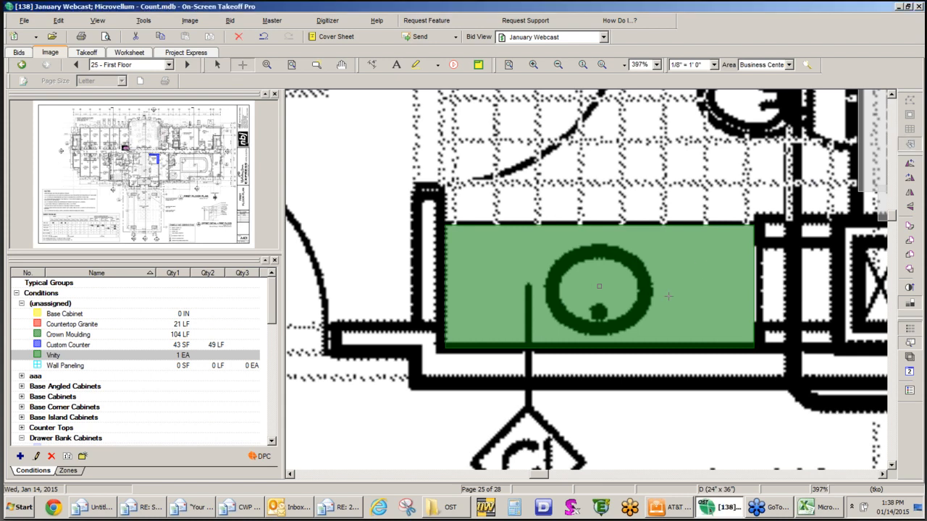
pyautogui.moveTo(539, 335)
pyautogui.mouseDown()
pyautogui.moveTo(594, 261)
pyautogui.moveTo(666, 239)
pyautogui.mouseUp()
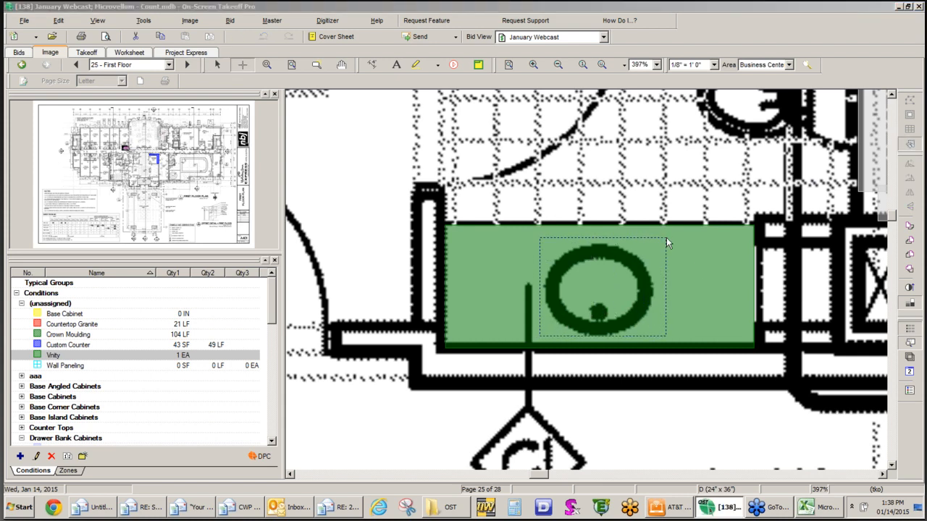
pyautogui.moveTo(454, 316); pyautogui.dragTo(490, 314)
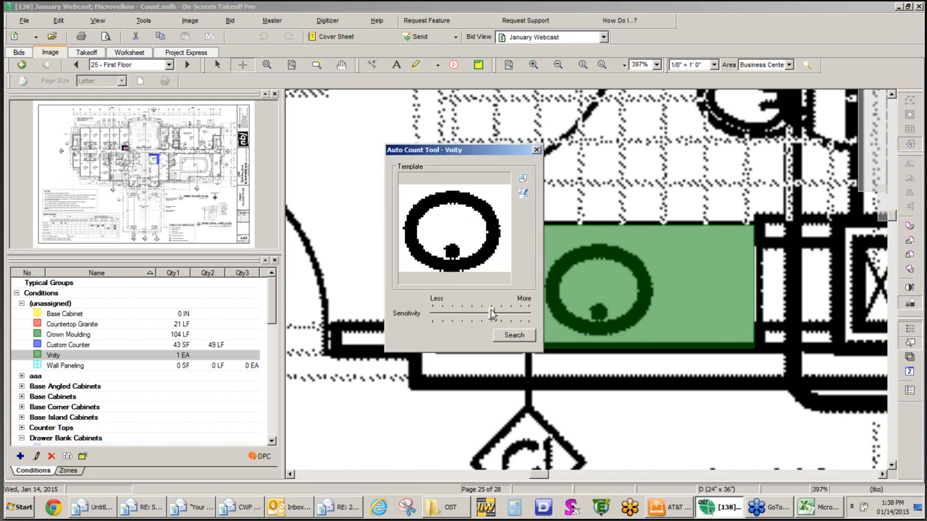
pyautogui.click(499, 335)
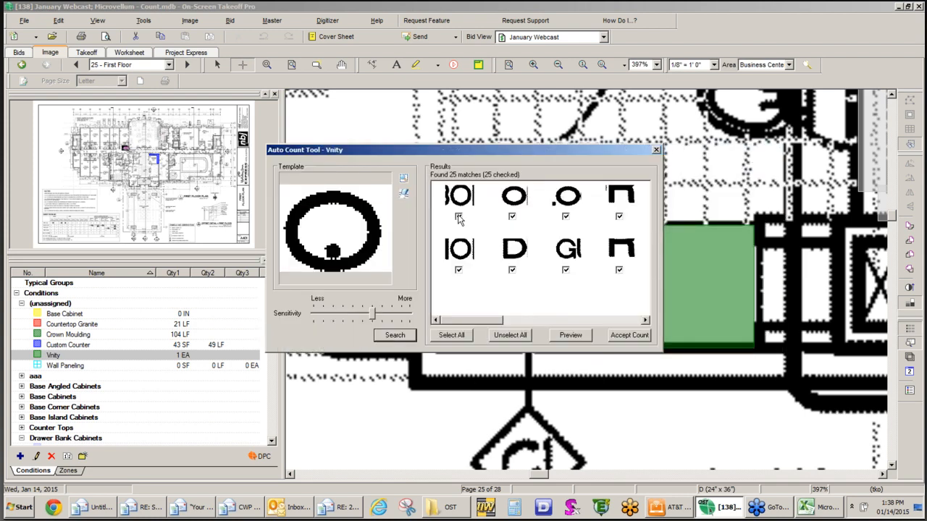
# Exclude the first eight false matches, the letter-like shapes that are not sinks, from the Auto Count results
pyautogui.click(458, 217)
pyautogui.click(512, 217)
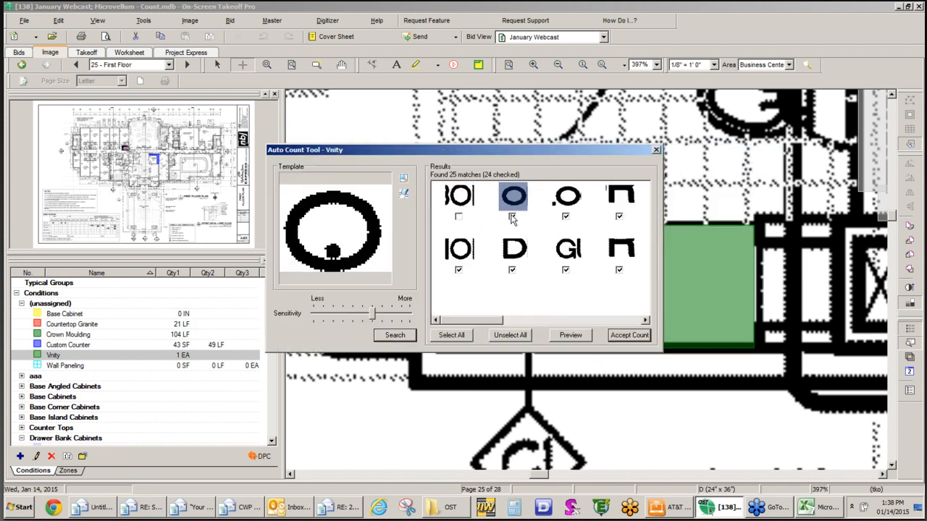
pyautogui.click(565, 217)
pyautogui.click(615, 220)
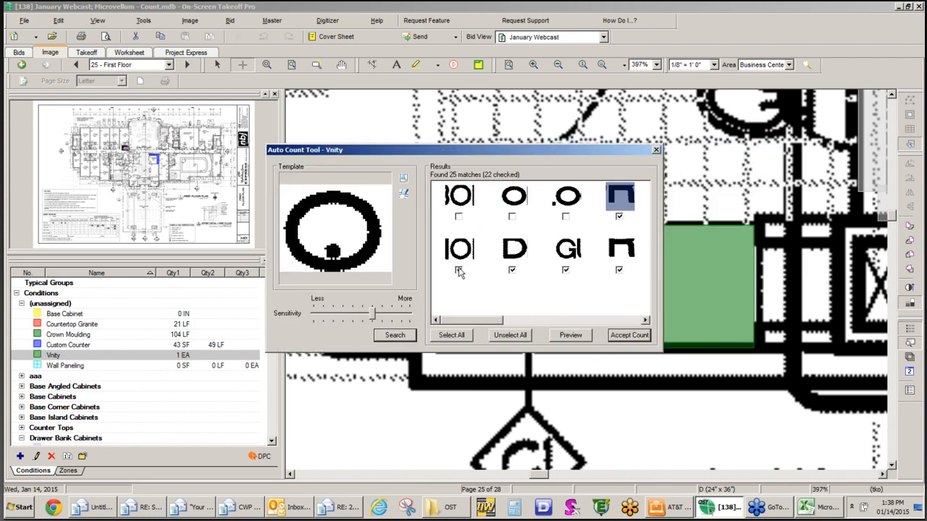
pyautogui.click(565, 270)
pyautogui.click(512, 270)
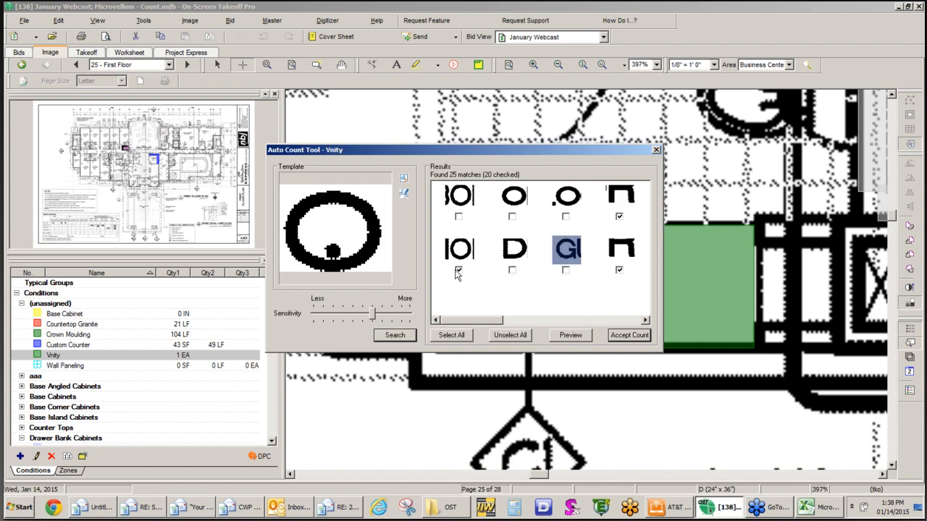
pyautogui.click(457, 271)
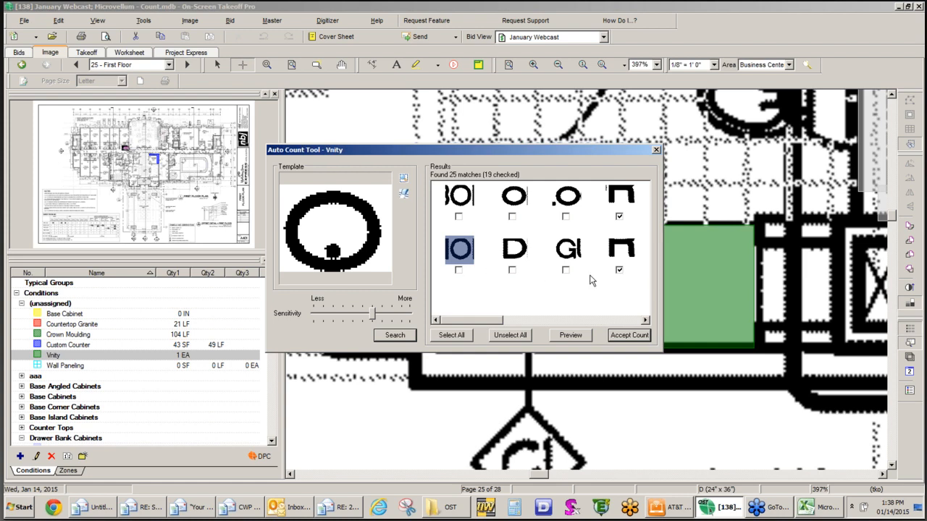
pyautogui.click(619, 272)
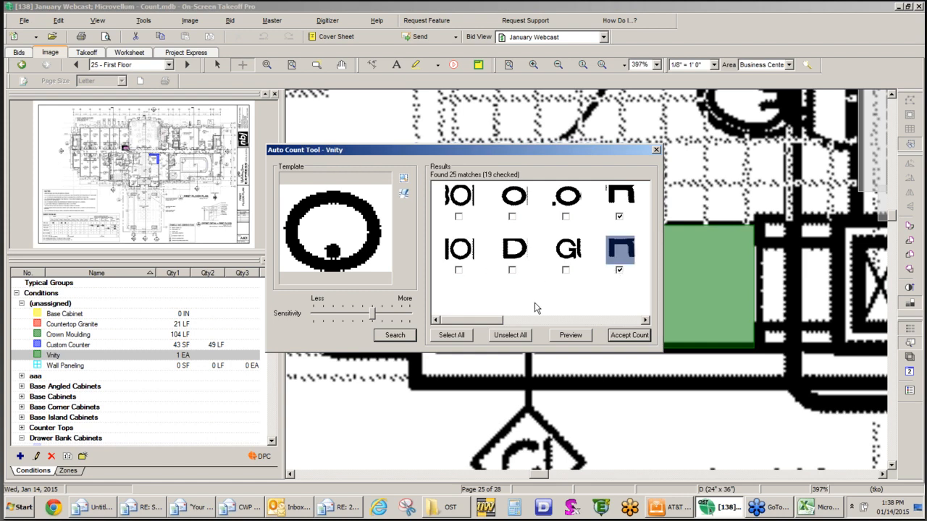
pyautogui.click(619, 271)
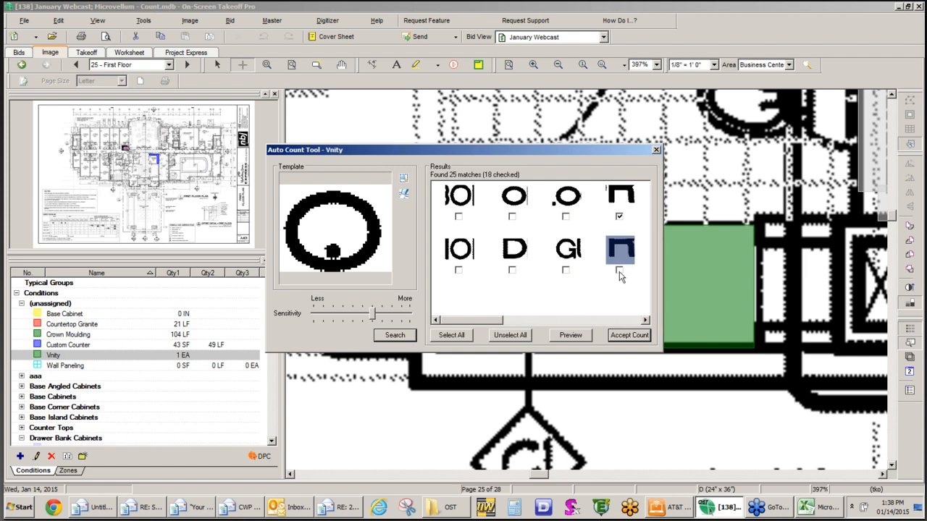
pyautogui.click(619, 217)
# Exclude the remaining nine non-vanity shapes from the Auto Count results and accept the count
pyautogui.moveTo(464, 325); pyautogui.dragTo(511, 324)
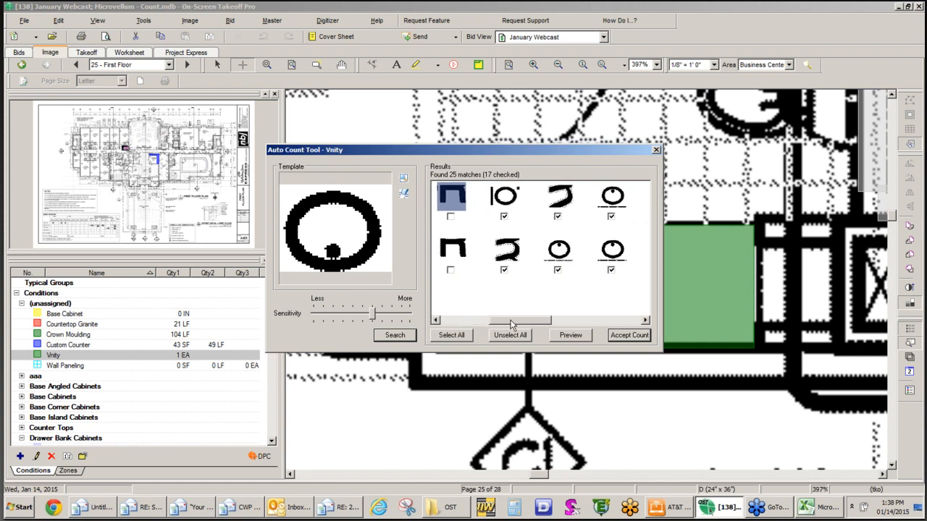
pyautogui.click(504, 217)
pyautogui.click(504, 270)
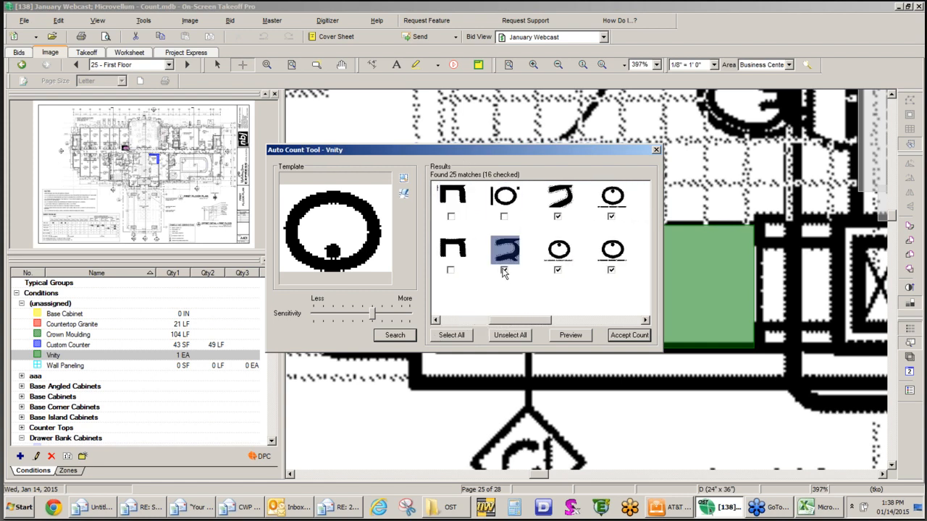
pyautogui.click(557, 216)
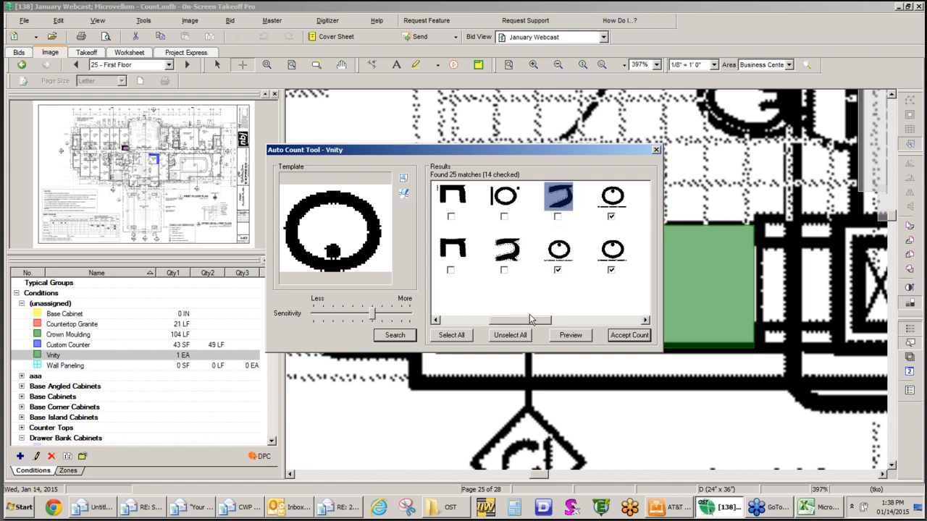
pyautogui.moveTo(529, 320); pyautogui.dragTo(578, 320)
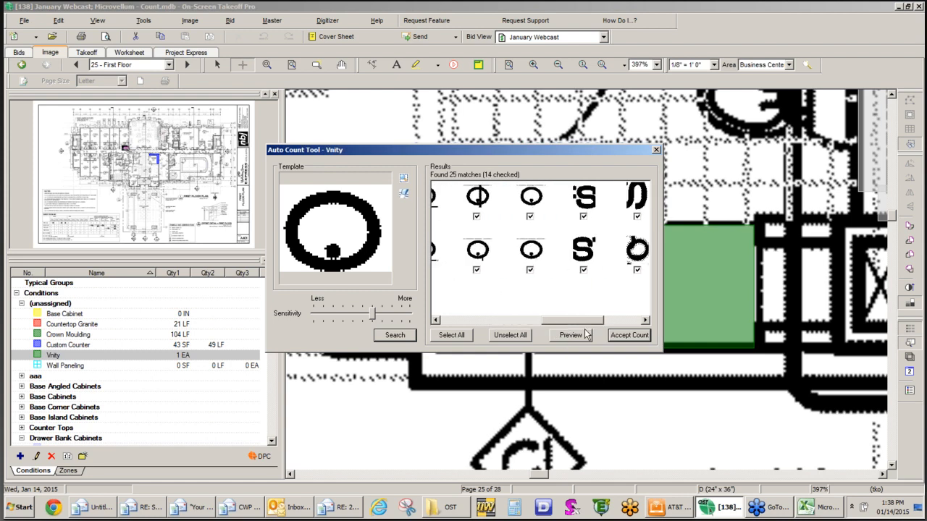
pyautogui.click(569, 216)
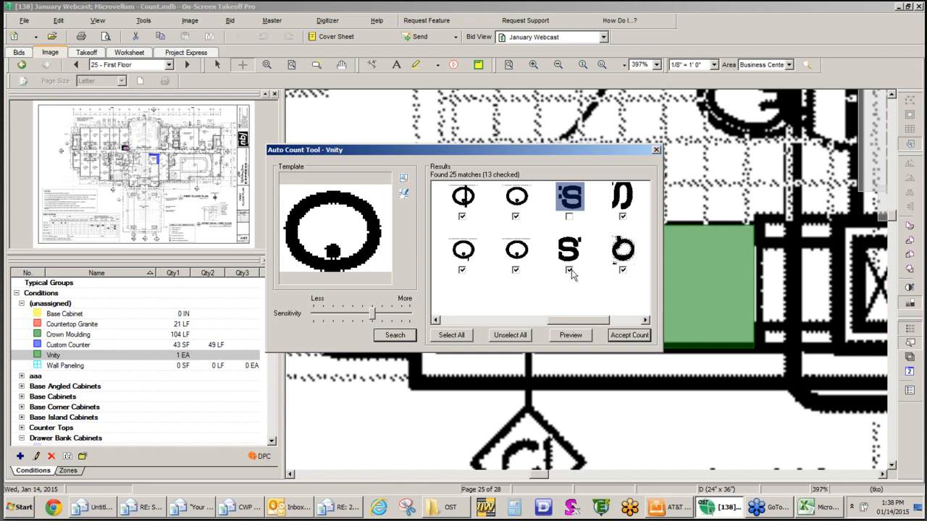
pyautogui.click(569, 270)
pyautogui.click(622, 270)
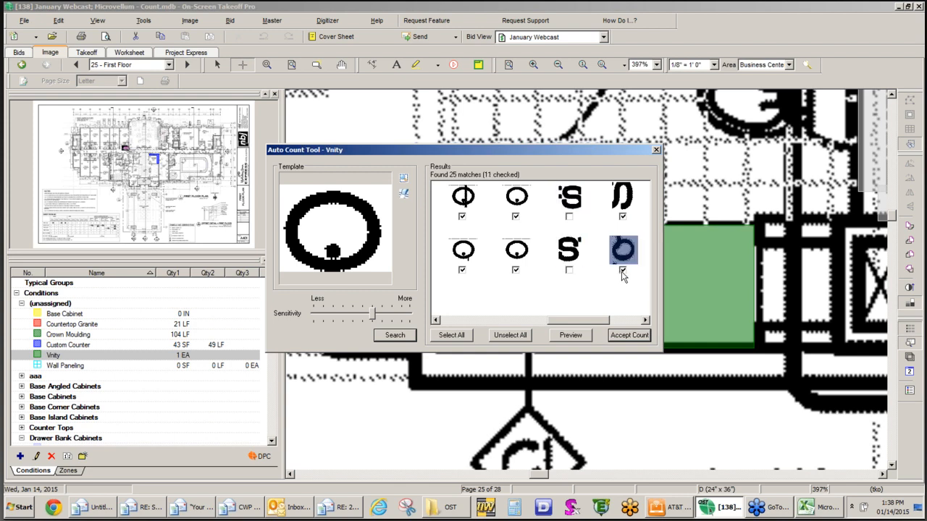
pyautogui.click(623, 216)
pyautogui.moveTo(566, 319); pyautogui.dragTo(599, 320)
pyautogui.click(569, 217)
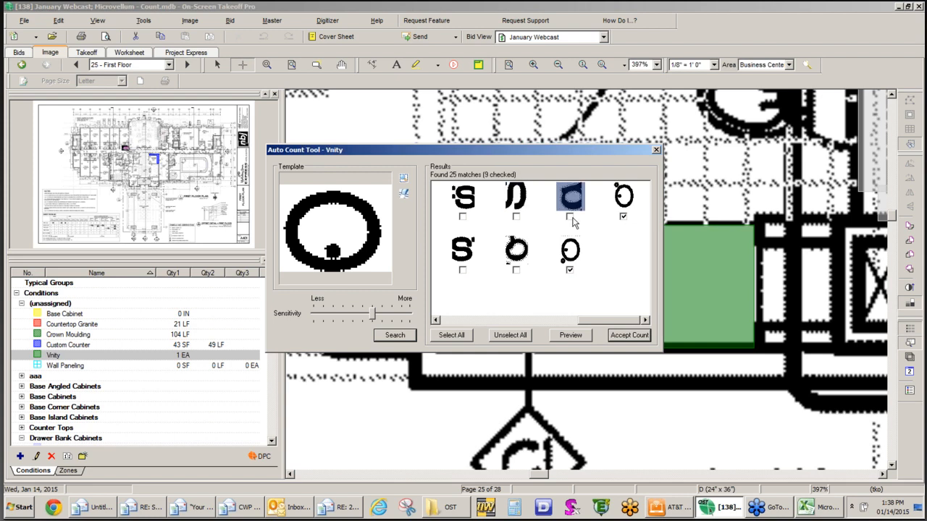
pyautogui.click(622, 216)
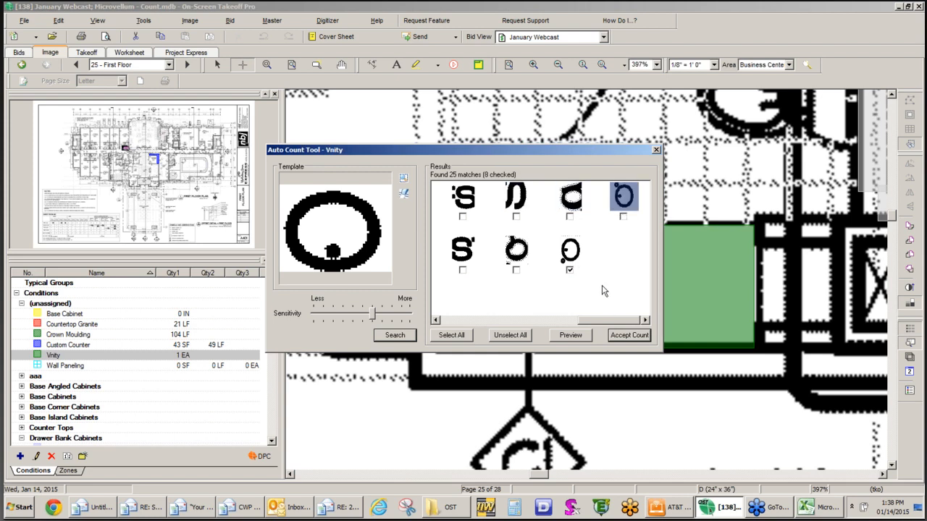
pyautogui.click(626, 335)
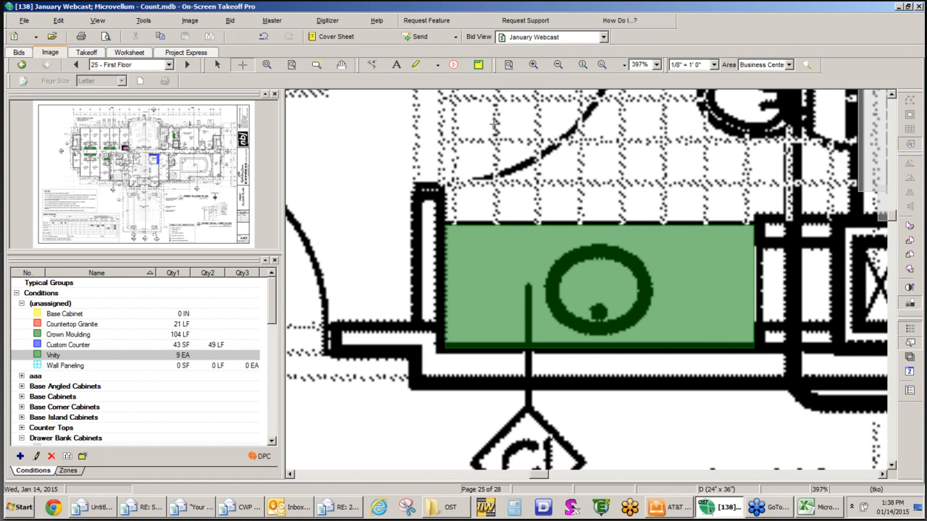
# Review the vanity counts placed across the First Floor plan
pyautogui.click(557, 65)
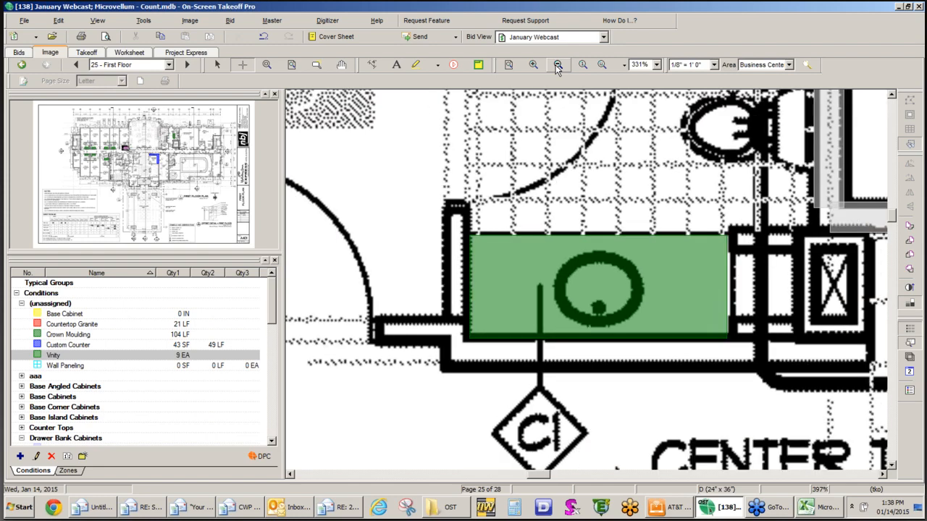
pyautogui.click(558, 66)
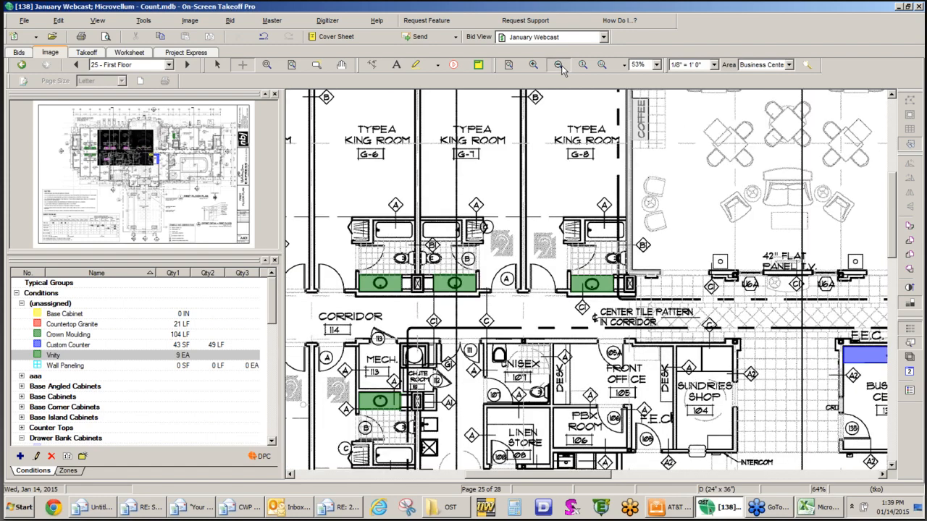
pyautogui.click(558, 65)
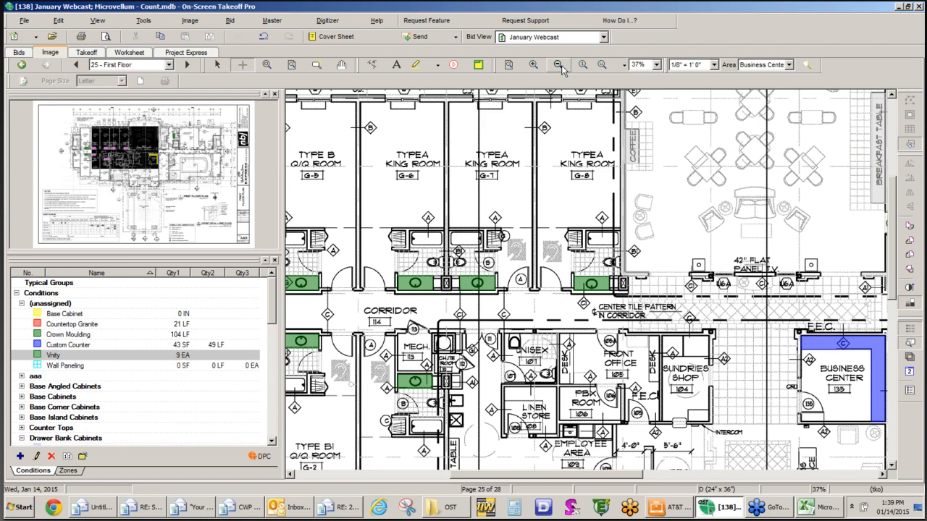
pyautogui.click(559, 65)
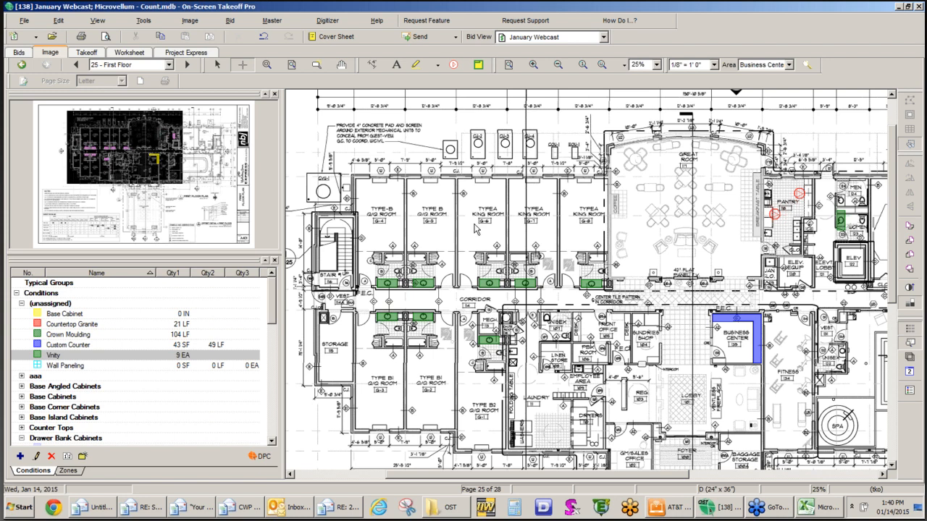
# Try to overlay First Floor.tif from the Holiday Inn project's Overlay folder on the First Floor plan
pyautogui.click(189, 21)
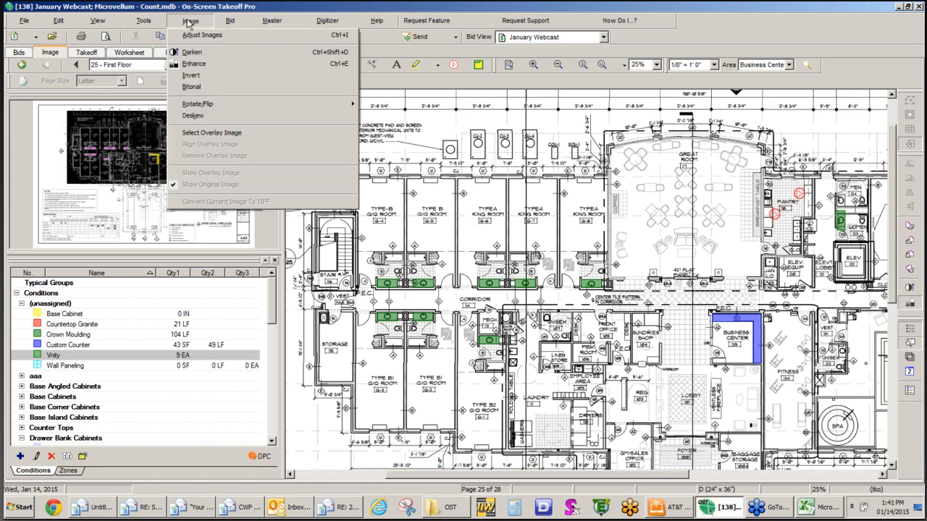
pyautogui.click(233, 133)
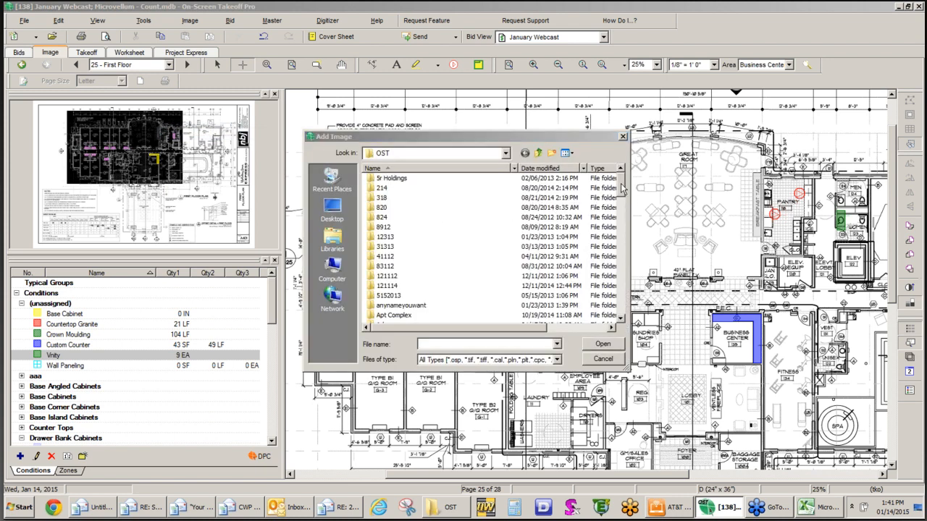
pyautogui.moveTo(621, 184); pyautogui.dragTo(625, 217)
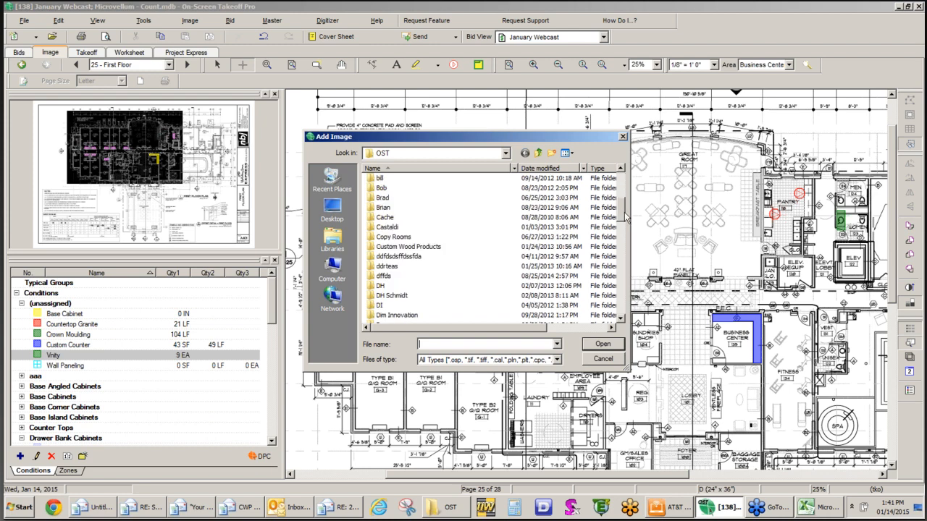
pyautogui.moveTo(625, 217); pyautogui.dragTo(625, 270)
pyautogui.doubleClick(394, 227)
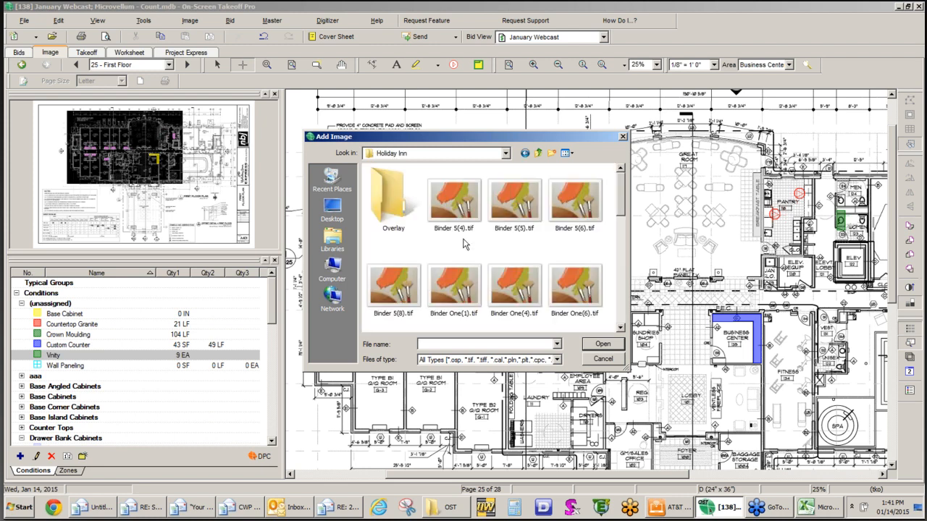
pyautogui.click(380, 194)
pyautogui.doubleClick(380, 194)
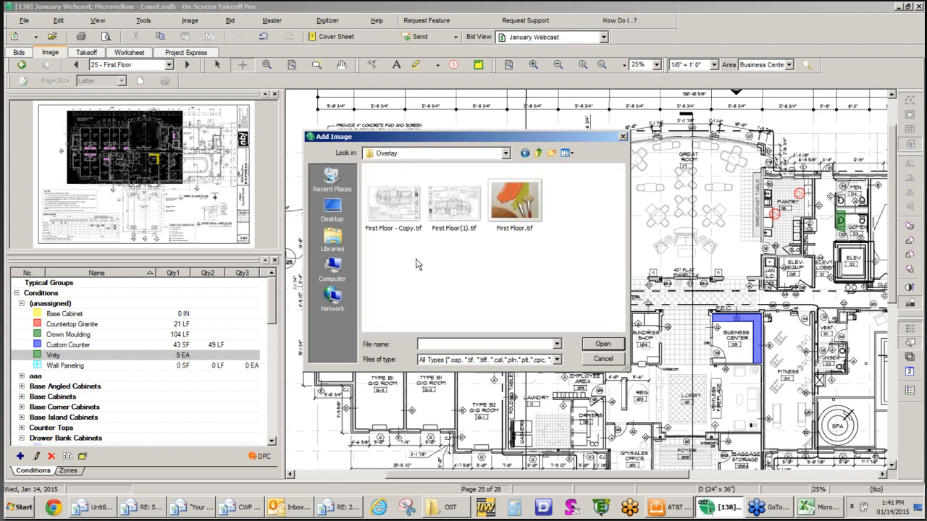
pyautogui.click(522, 211)
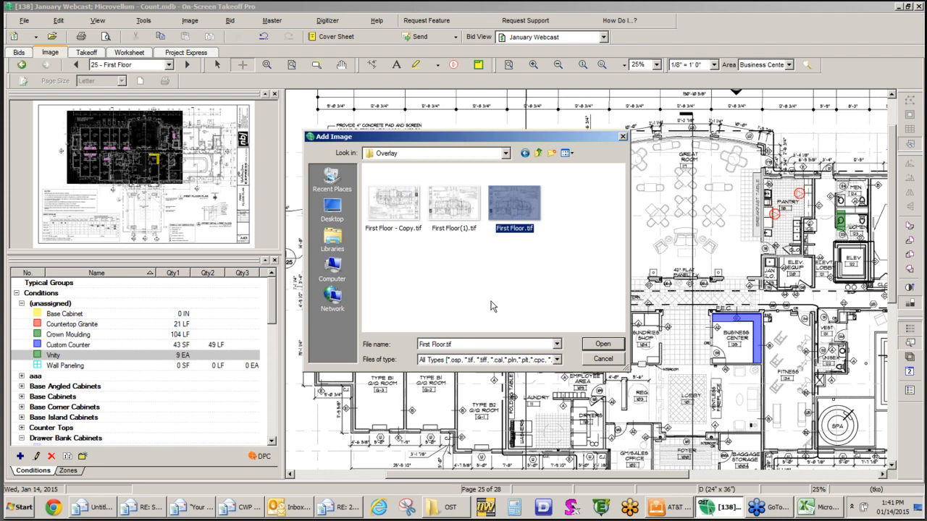
pyautogui.click(601, 346)
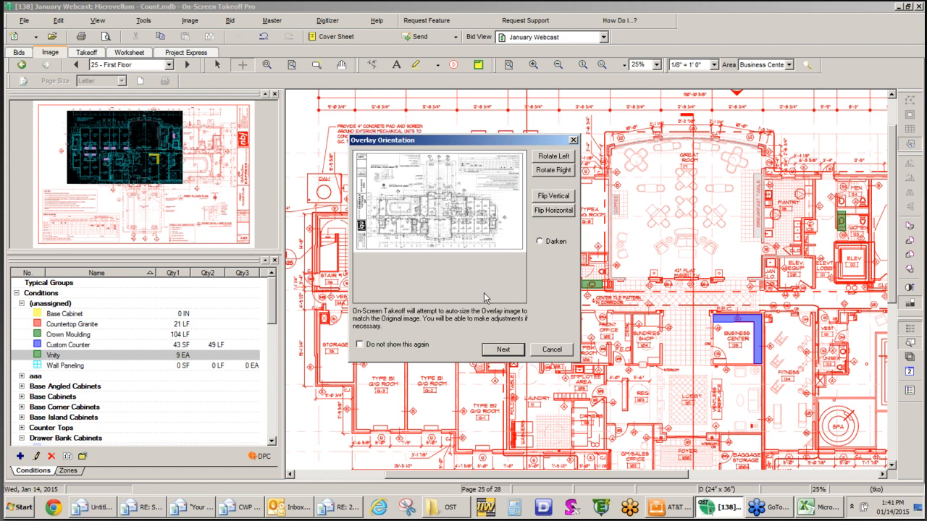
pyautogui.click(550, 350)
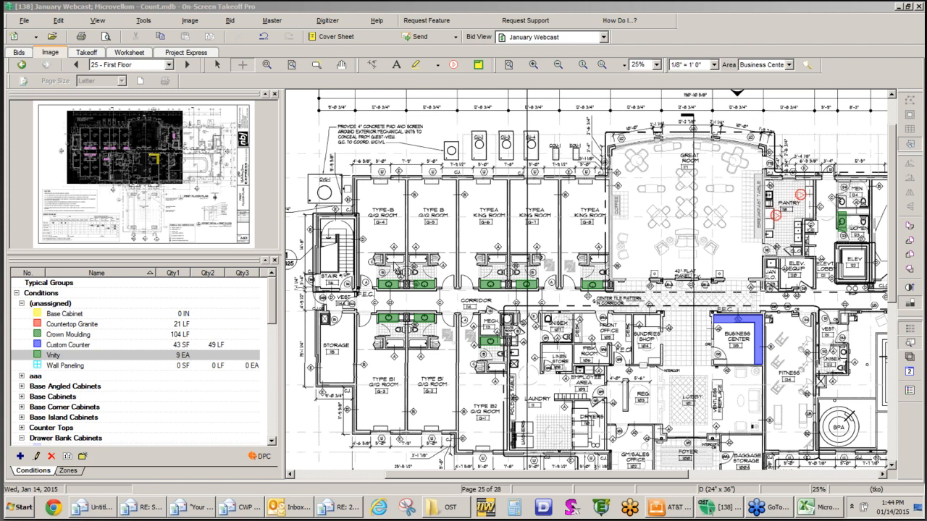
# Switch to Chrome and open the woodCAD|CAM 3D Design and Manufacturing Software product page on rogershaw.com
pyautogui.click(58, 509)
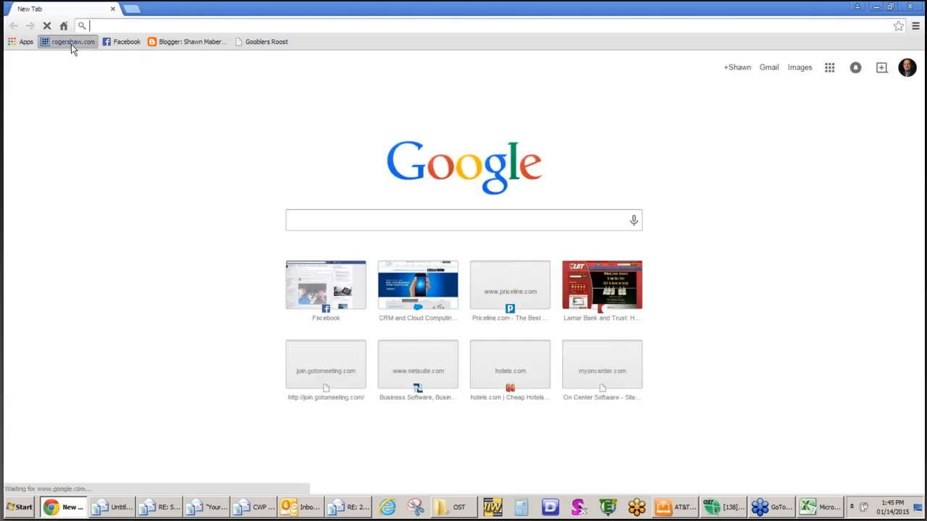
pyautogui.click(71, 42)
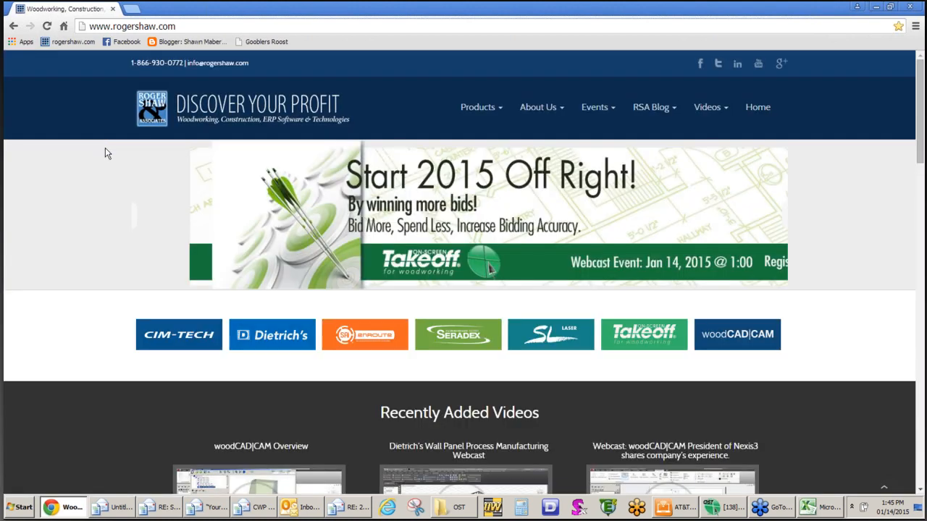
pyautogui.click(479, 107)
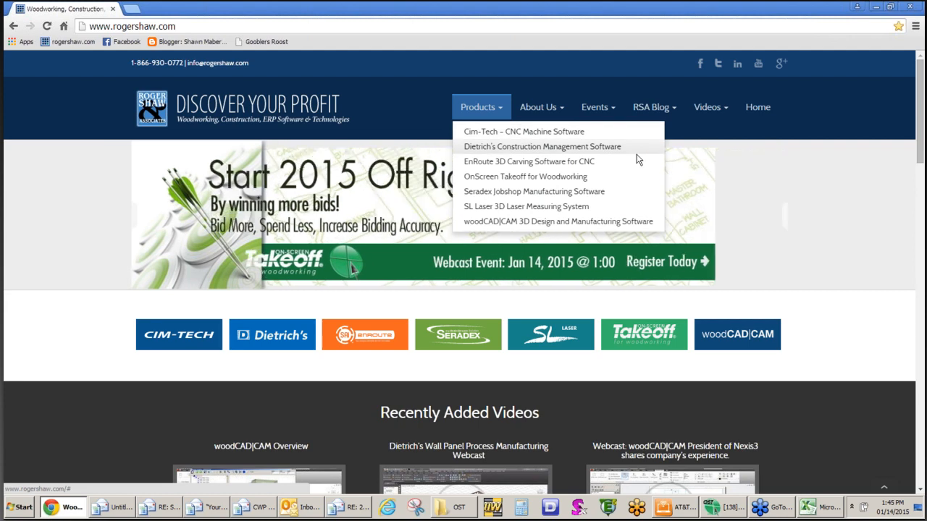
pyautogui.click(506, 221)
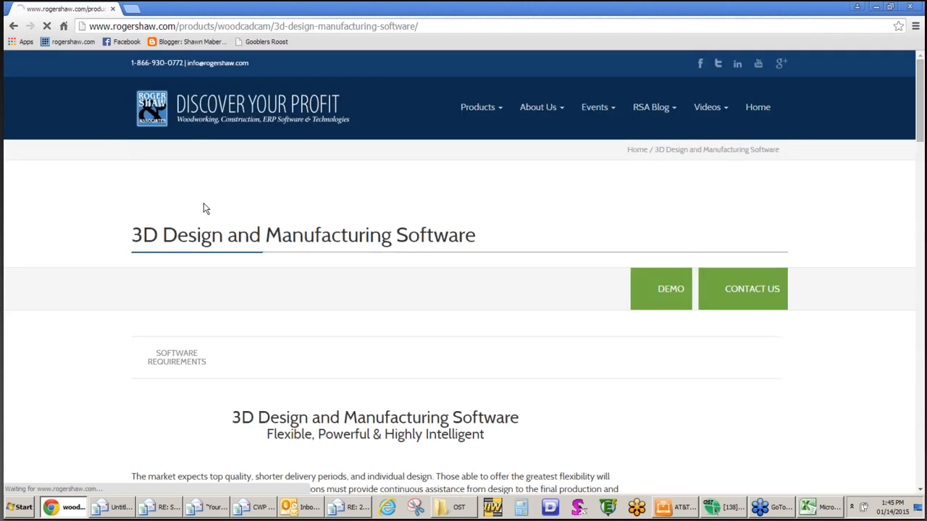
# Review the woodCAD|CAM product page, including its cabinet software applications and the System Specifications requirements table
pyautogui.scroll(-5, 99, 221)
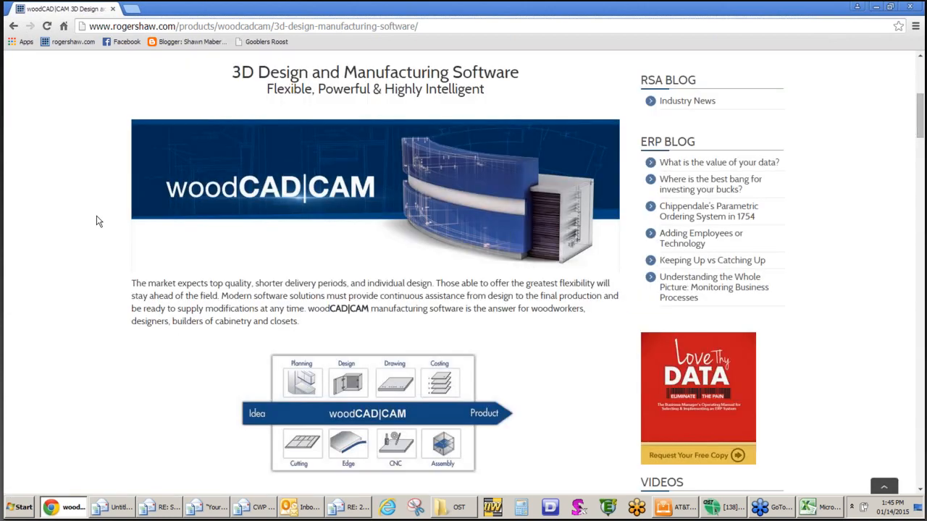
pyautogui.scroll(-10, 99, 221)
pyautogui.scroll(-3, 99, 221)
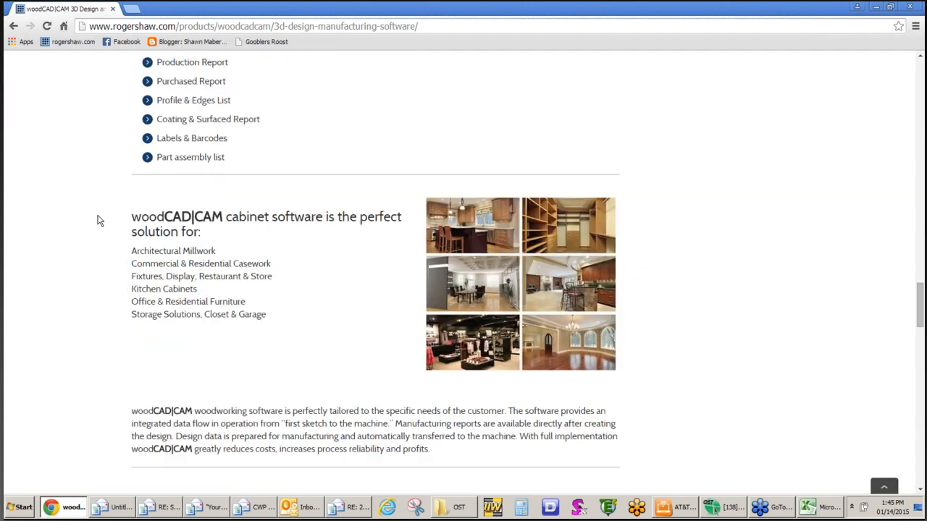
pyautogui.scroll(-6, 99, 221)
pyautogui.scroll(-1, 99, 221)
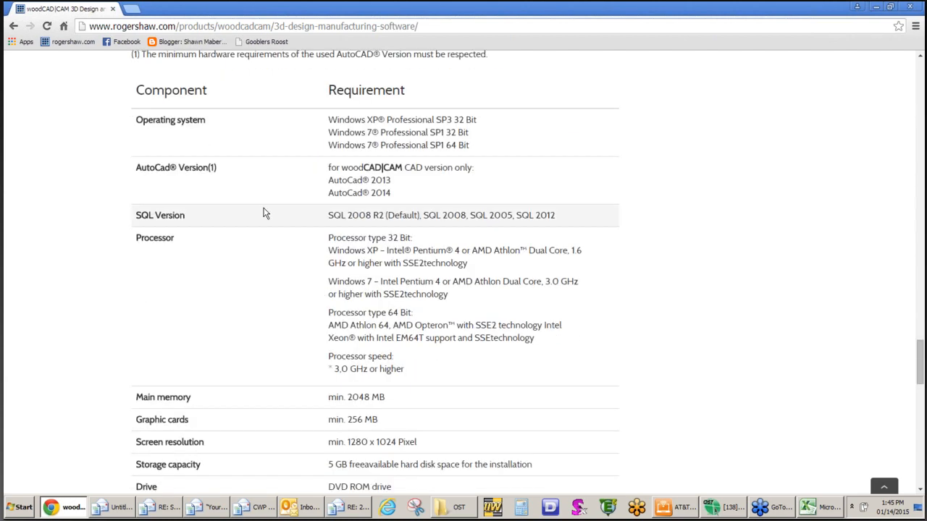
pyautogui.scroll(-2, 264, 214)
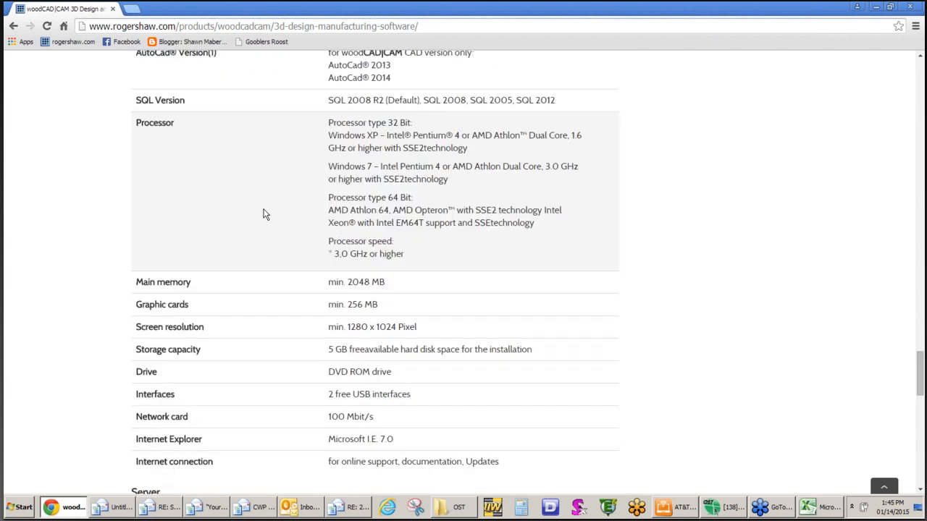
pyautogui.scroll(7, 253, 201)
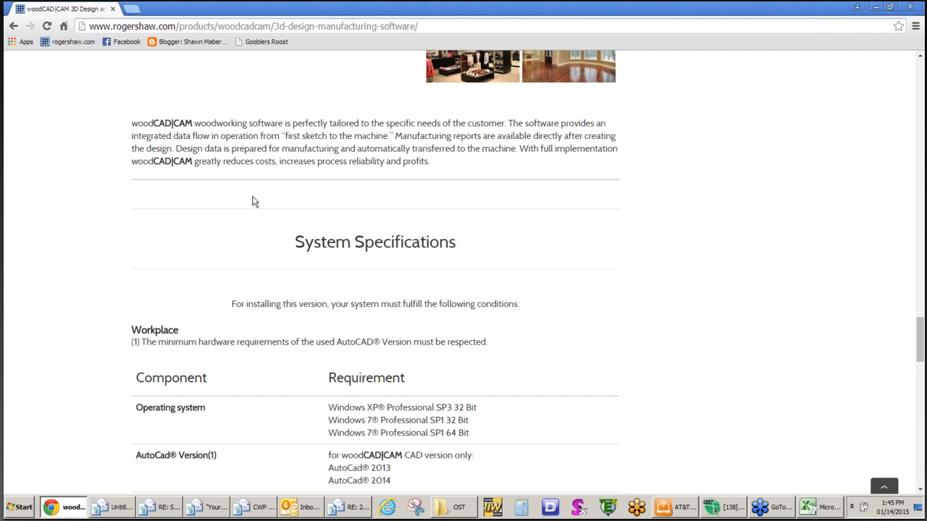
pyautogui.scroll(-5, 253, 201)
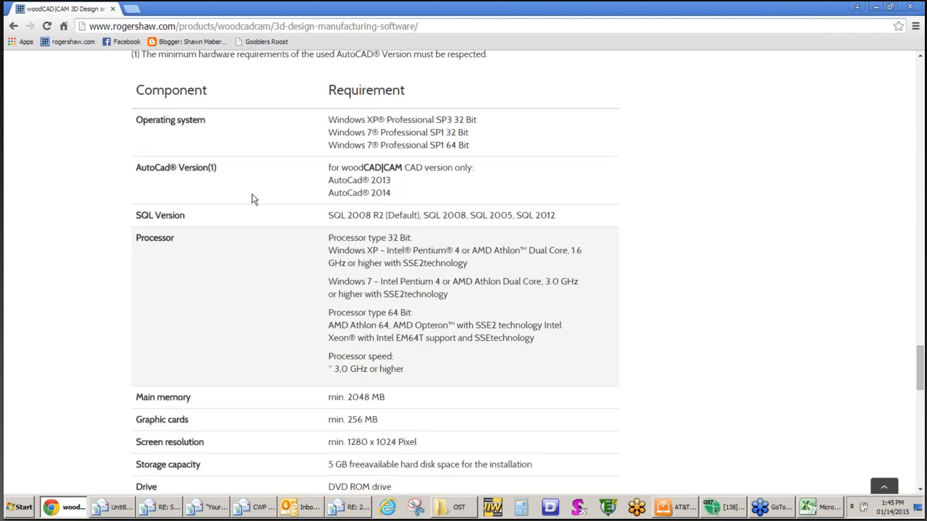
pyautogui.scroll(8, 253, 200)
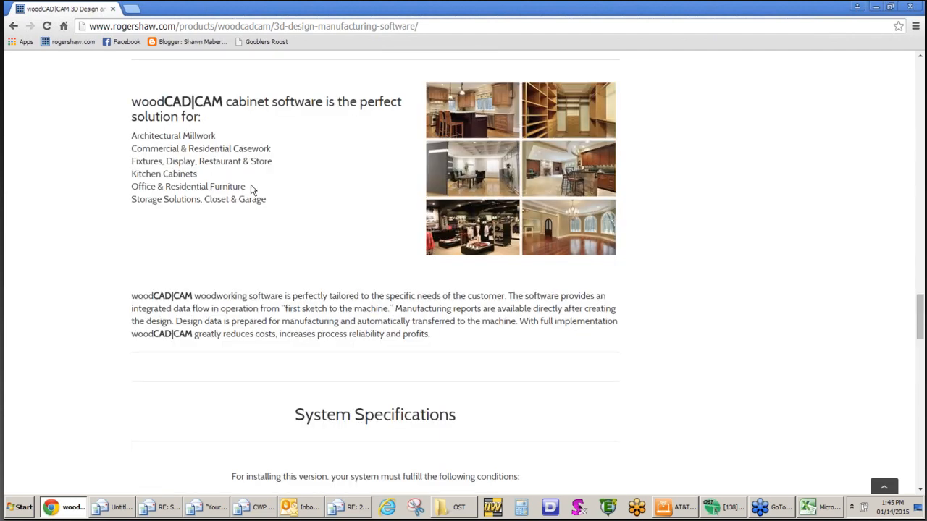
pyautogui.scroll(10, 251, 189)
pyautogui.scroll(10, 480, 112)
# Open the OnScreen Takeoff for Woodworking product page and review its description and features list
pyautogui.moveTo(479, 109)
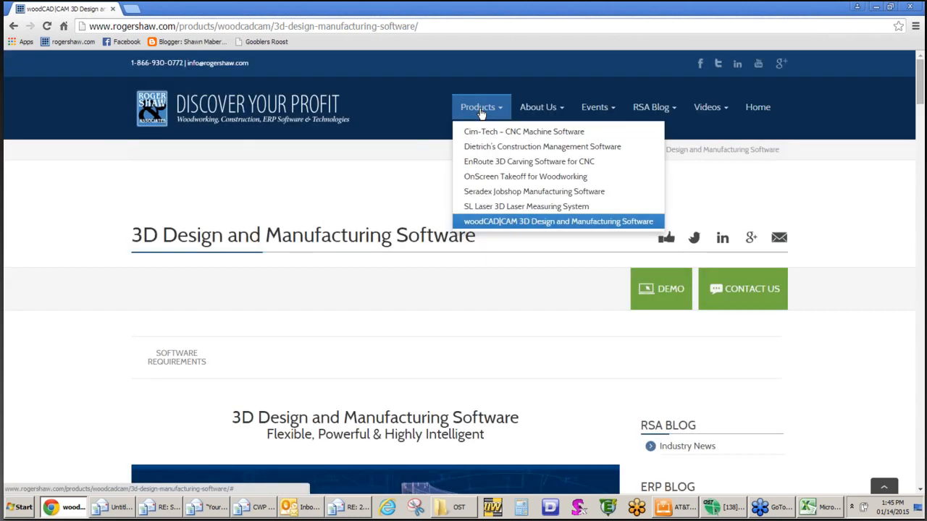
pyautogui.click(500, 174)
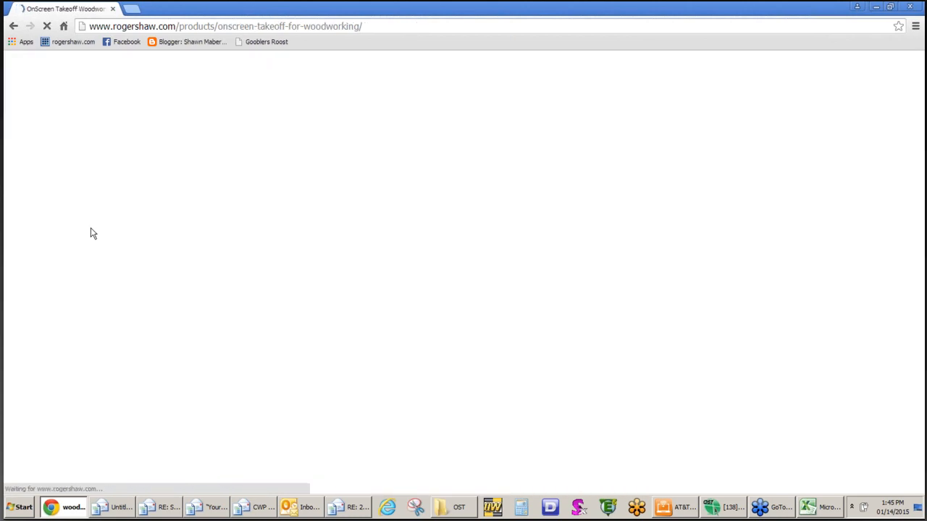
pyautogui.scroll(-1, 92, 233)
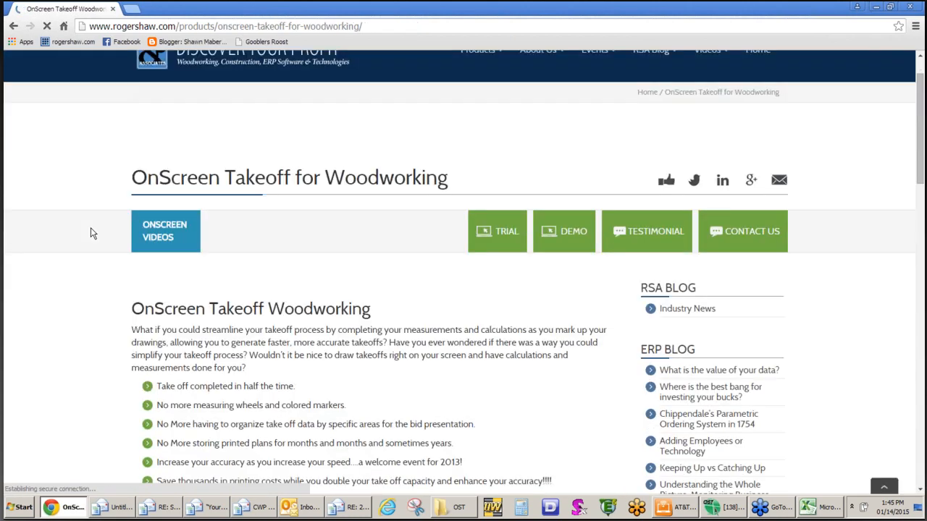
pyautogui.scroll(-3, 93, 233)
pyautogui.scroll(-6, 92, 232)
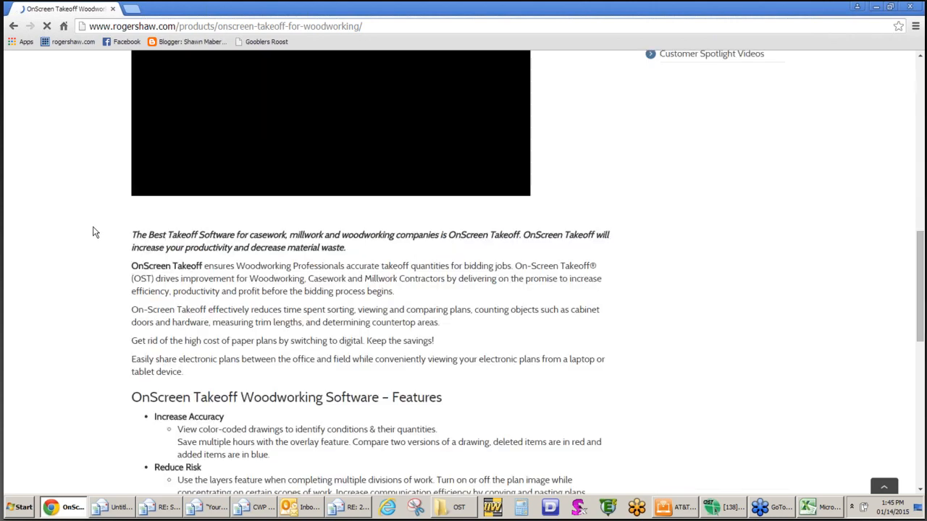
pyautogui.scroll(-6, 93, 232)
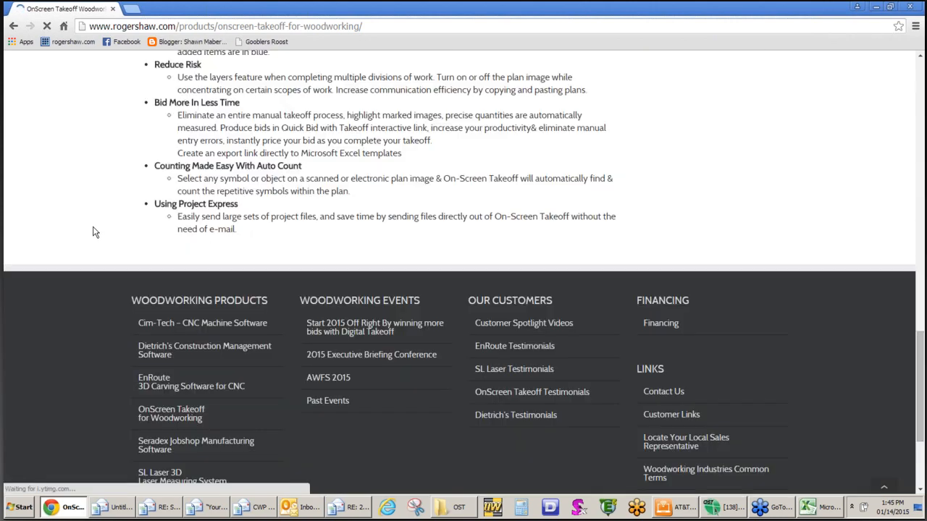
pyautogui.scroll(-3, 94, 231)
pyautogui.scroll(1, 97, 230)
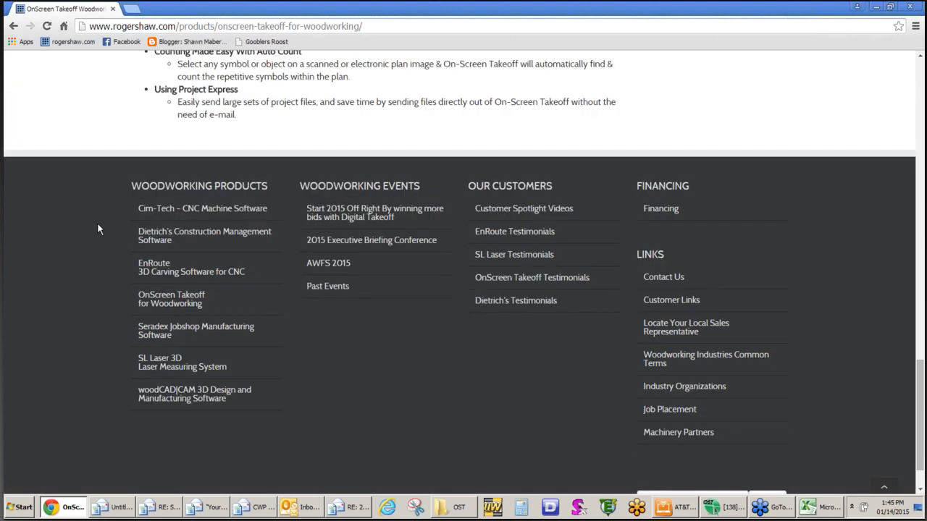
pyautogui.scroll(6, 99, 229)
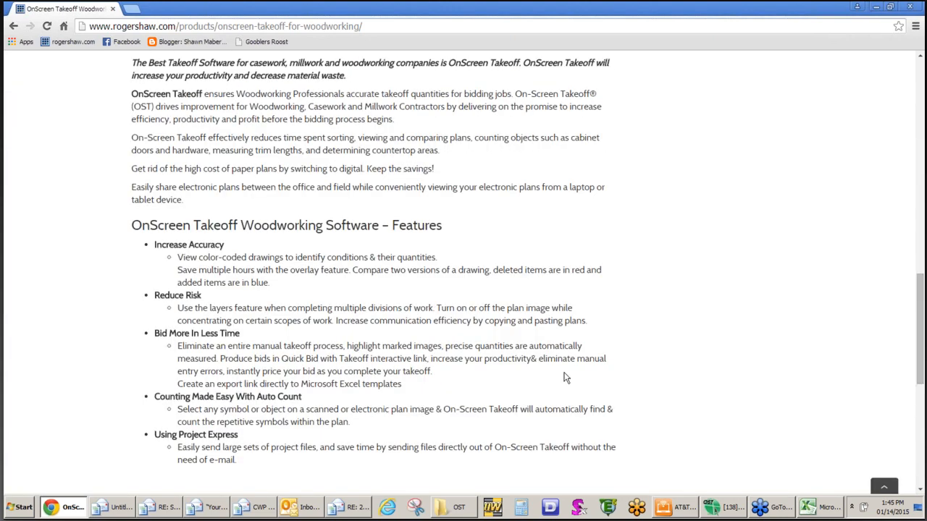
pyautogui.scroll(12, 661, 281)
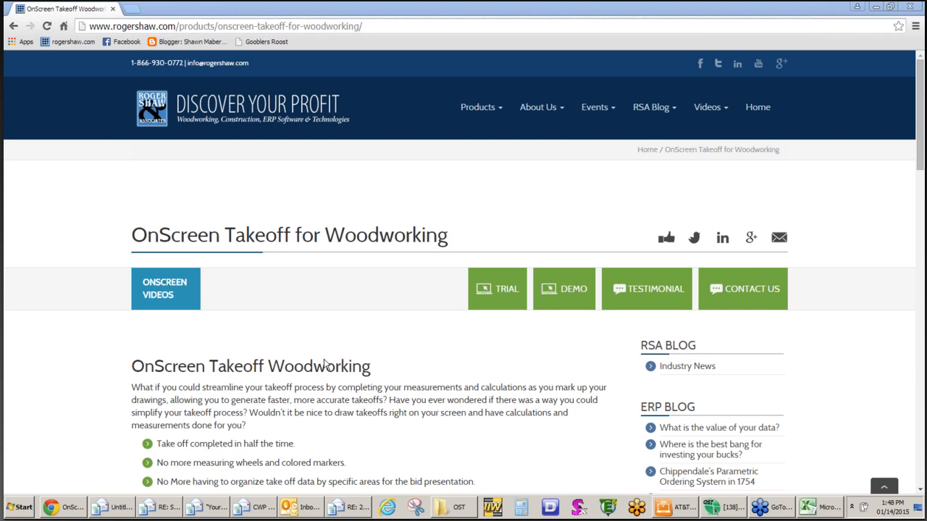
# Switch to On-Screen Takeoff and export the January Webcast takeoff to a comma-delimited file named 11415A in the OST folder
pyautogui.click(725, 515)
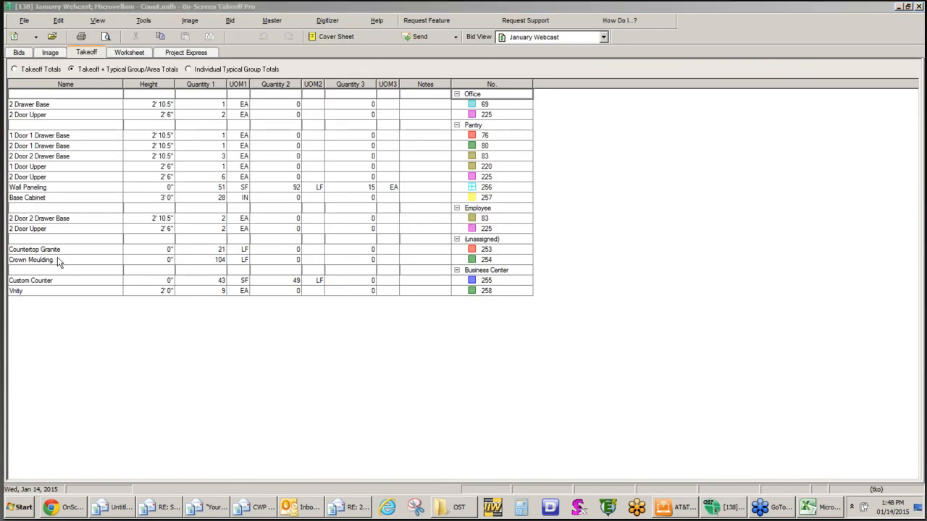
pyautogui.click(29, 22)
pyautogui.moveTo(65, 92)
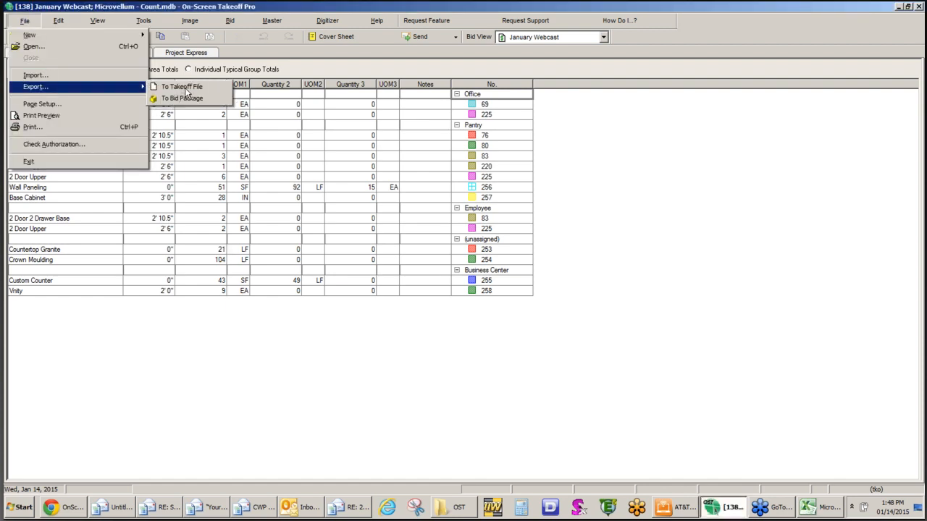
pyautogui.click(186, 87)
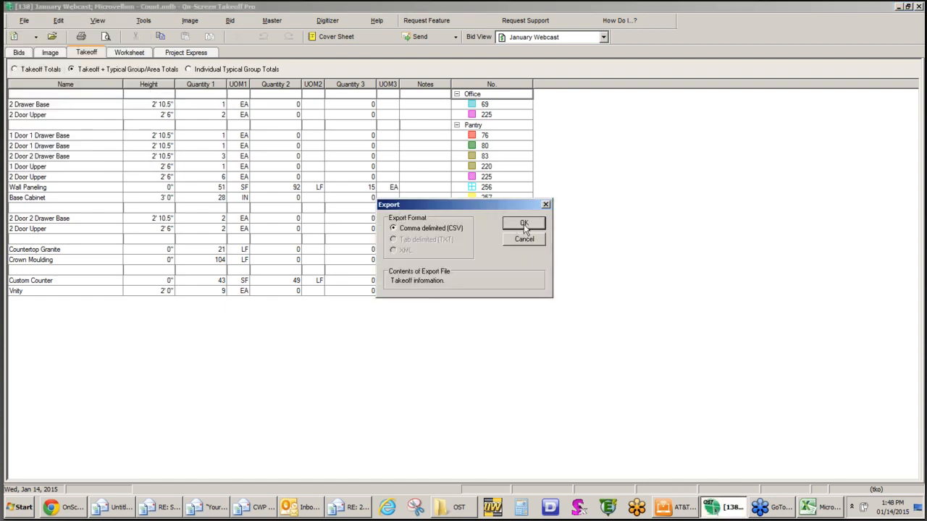
pyautogui.click(525, 223)
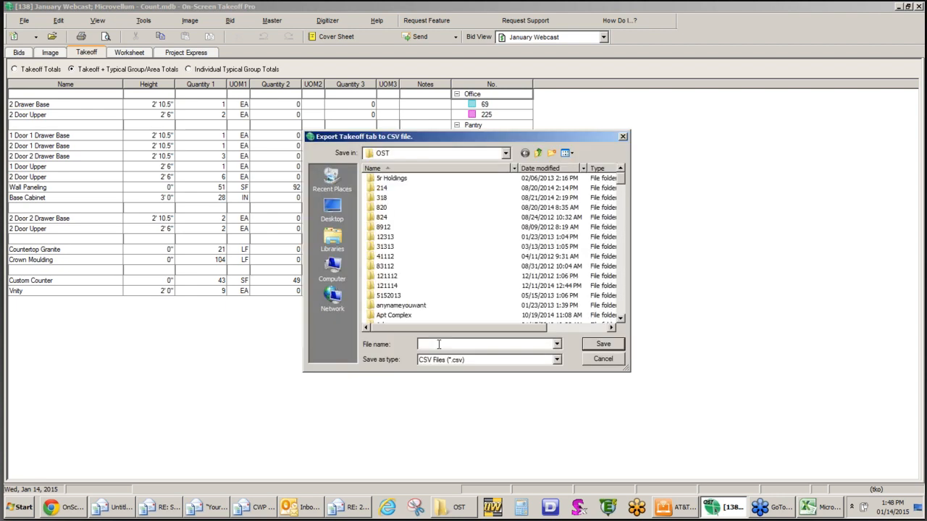
pyautogui.write('114')
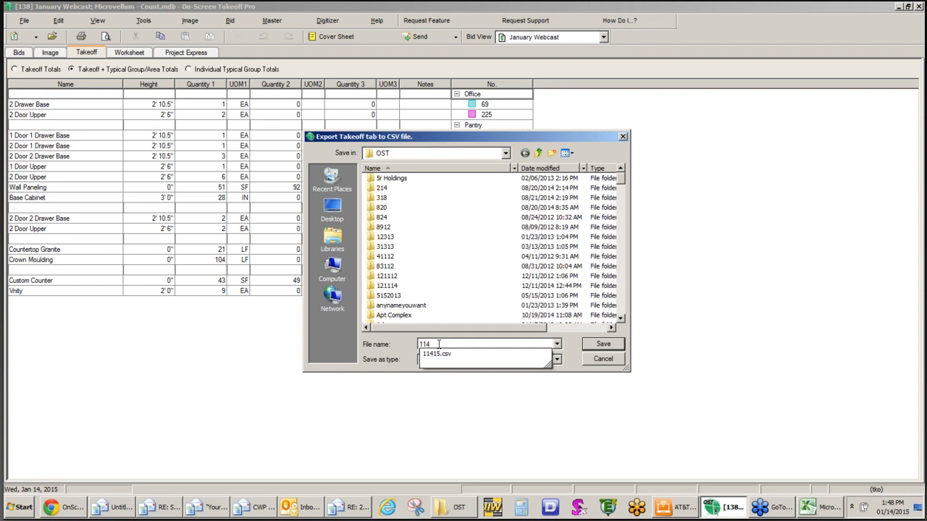
pyautogui.write('15a')
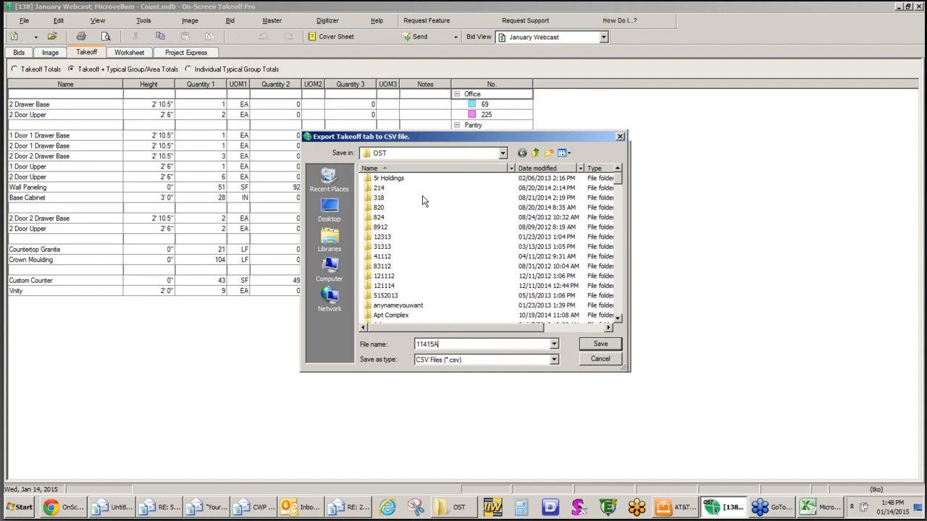
pyautogui.press('Return')
# Open 11415A.csv from the OST folder in Excel and copy the takeoff data in C1:M15
pyautogui.click(449, 509)
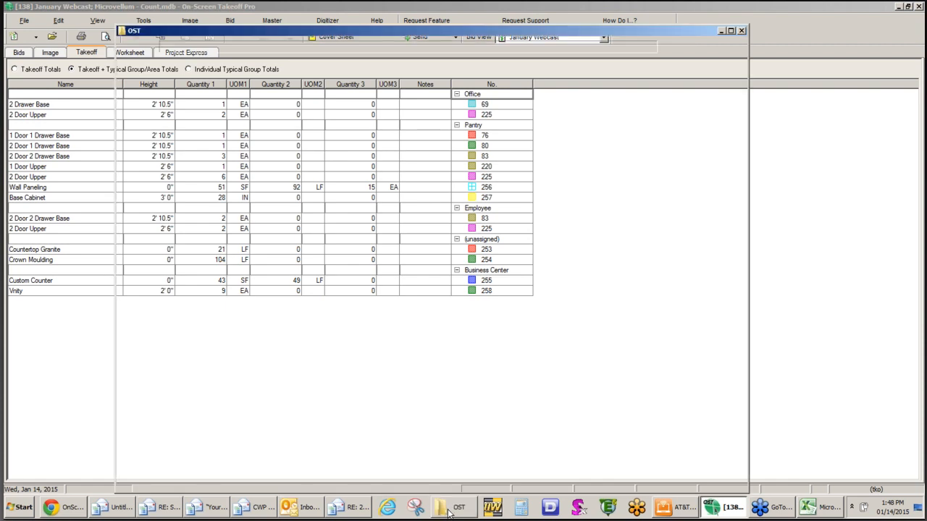
pyautogui.click(342, 347)
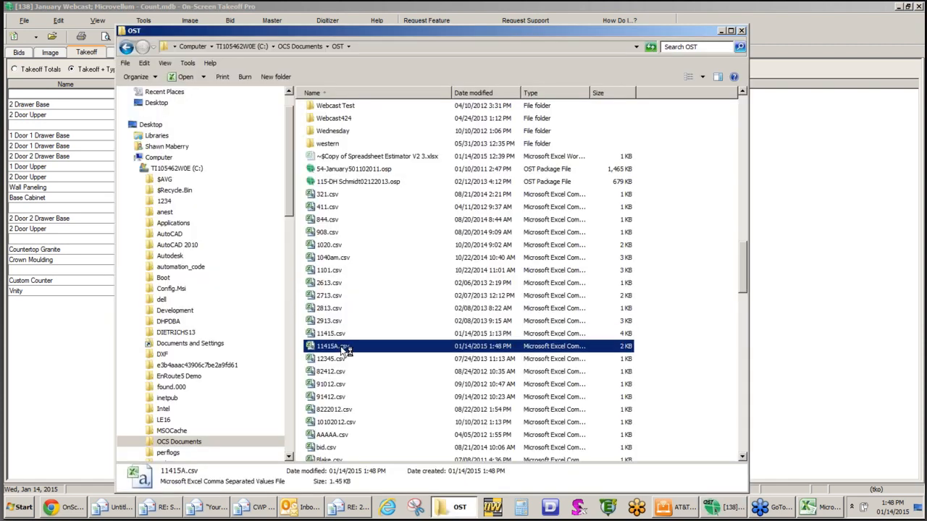
pyautogui.doubleClick(341, 348)
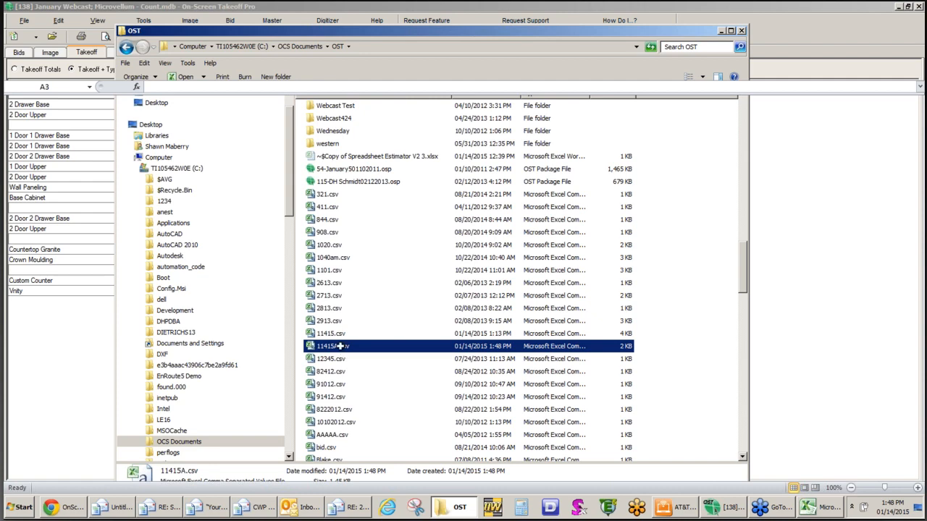
pyautogui.moveTo(479, 274); pyautogui.dragTo(126, 125)
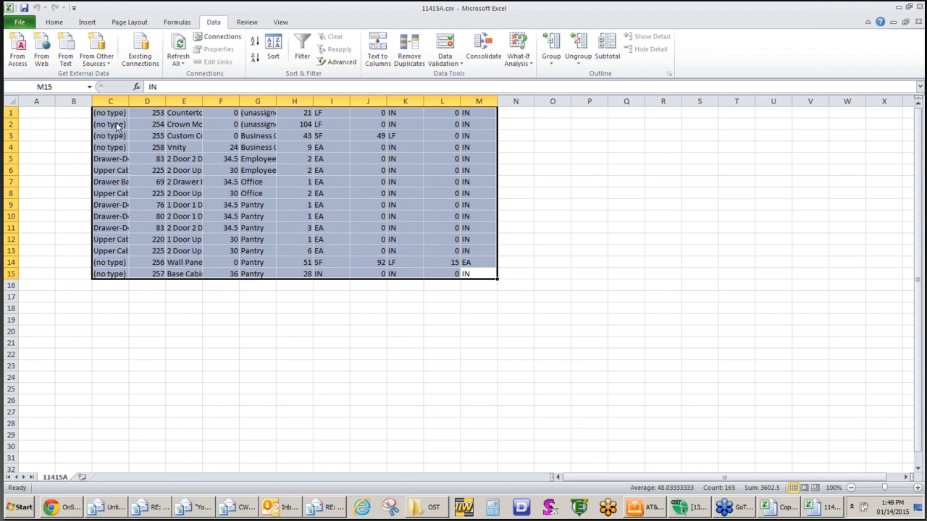
pyautogui.rightClick(118, 123)
pyautogui.click(144, 143)
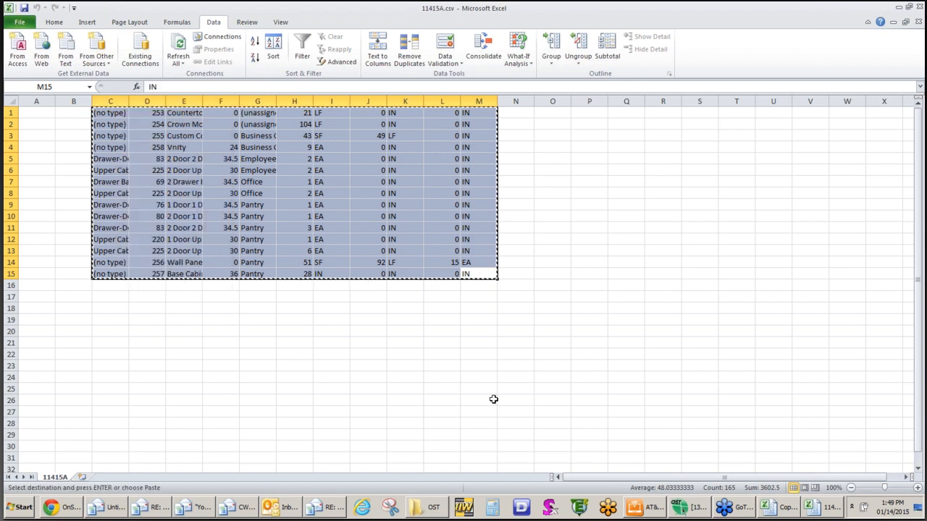
# Paste the copied takeoff data at A3 of the OST Data sheet in Copy of Spreadsheet Estimator V2 3.xlsx and refresh all data
pyautogui.click(782, 510)
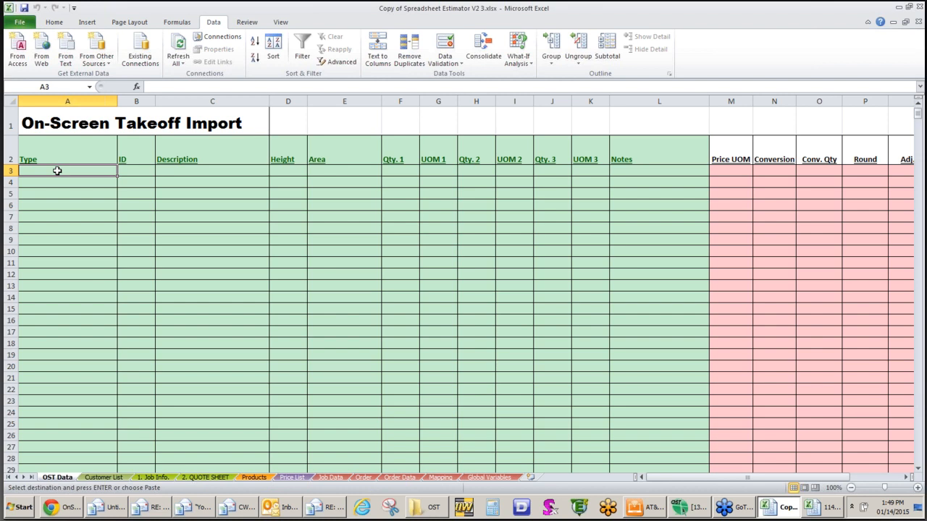
pyautogui.rightClick(57, 171)
pyautogui.click(82, 217)
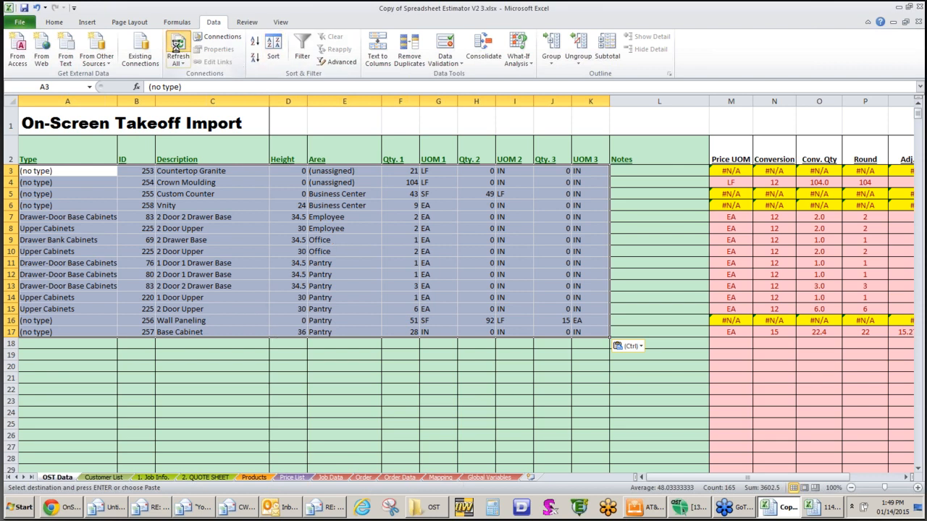
pyautogui.click(175, 45)
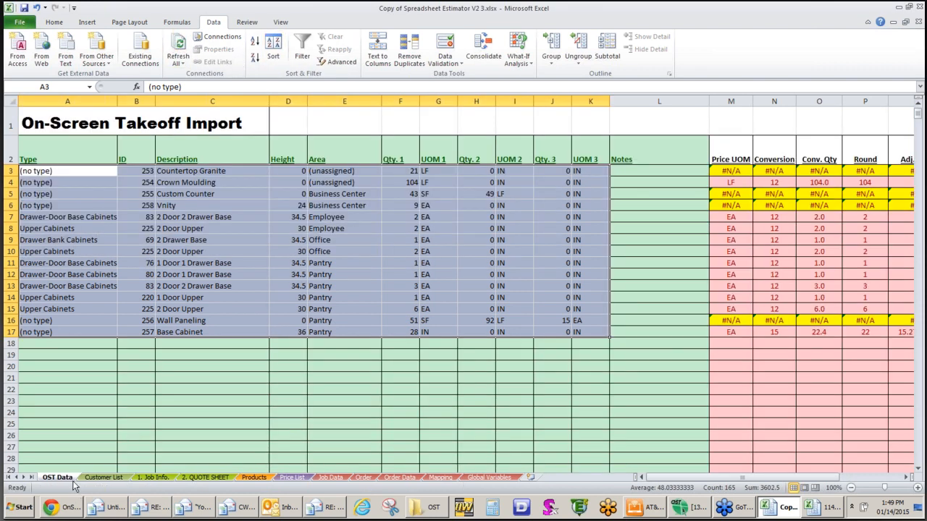
# On the 2. QUOTE SHEET, set the Custom Counter's unit price to 2000 and its quantity to 1
pyautogui.click(199, 477)
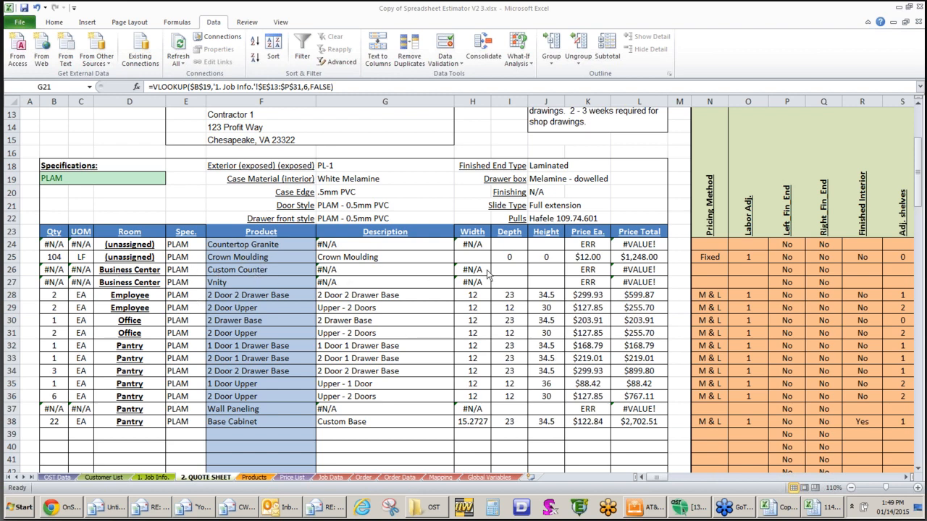
pyautogui.click(584, 269)
pyautogui.press('F2')
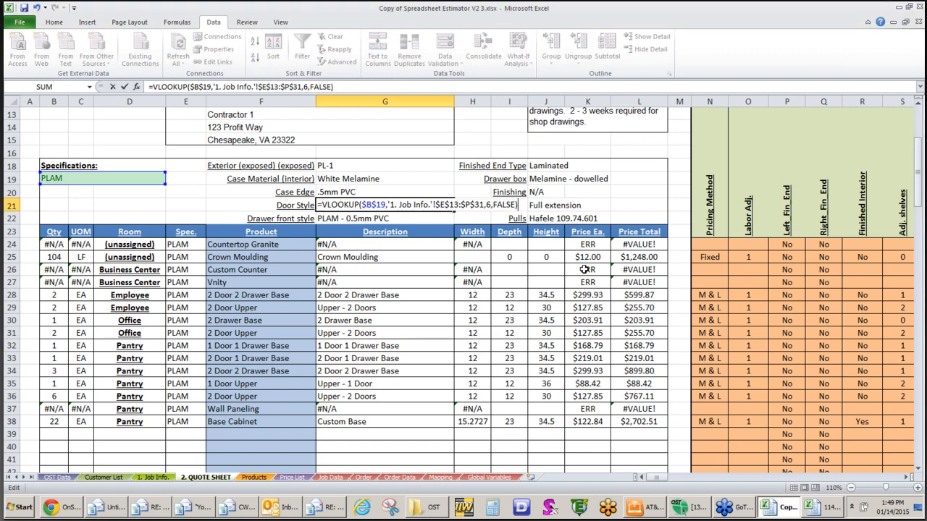
pyautogui.click(584, 269)
pyautogui.write('2000')
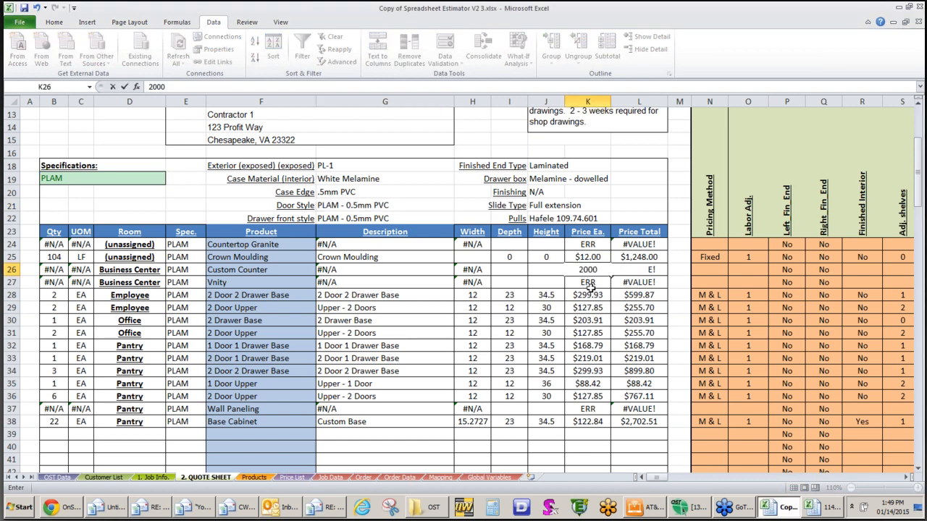
pyautogui.press('Return')
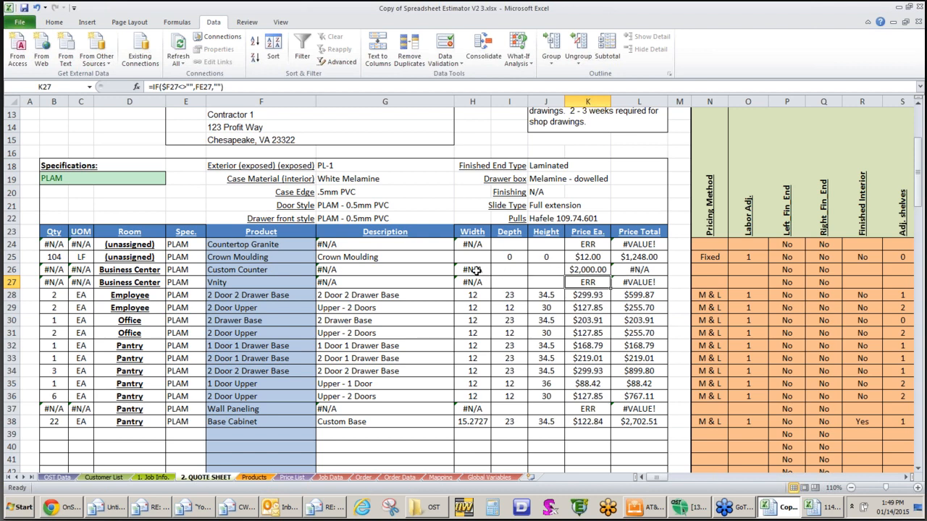
pyautogui.click(57, 269)
pyautogui.press('Down')
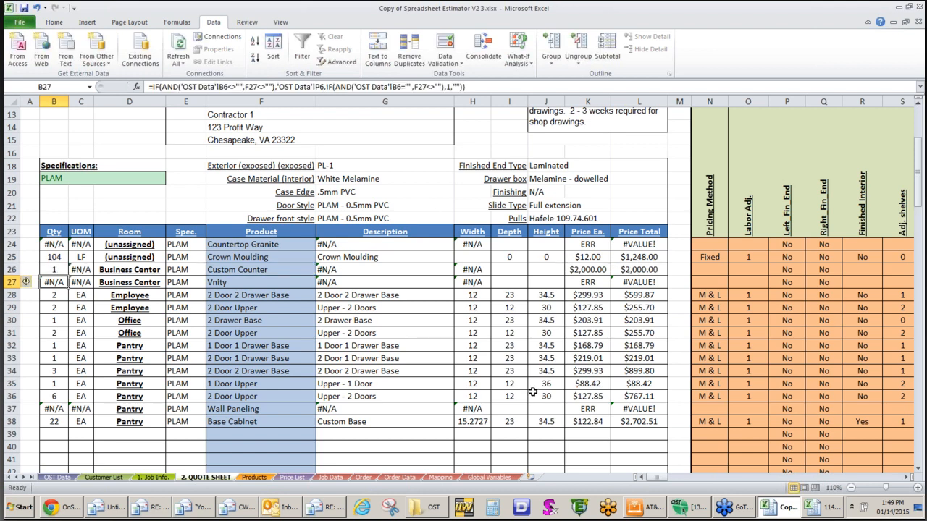
pyautogui.scroll(-2, 532, 392)
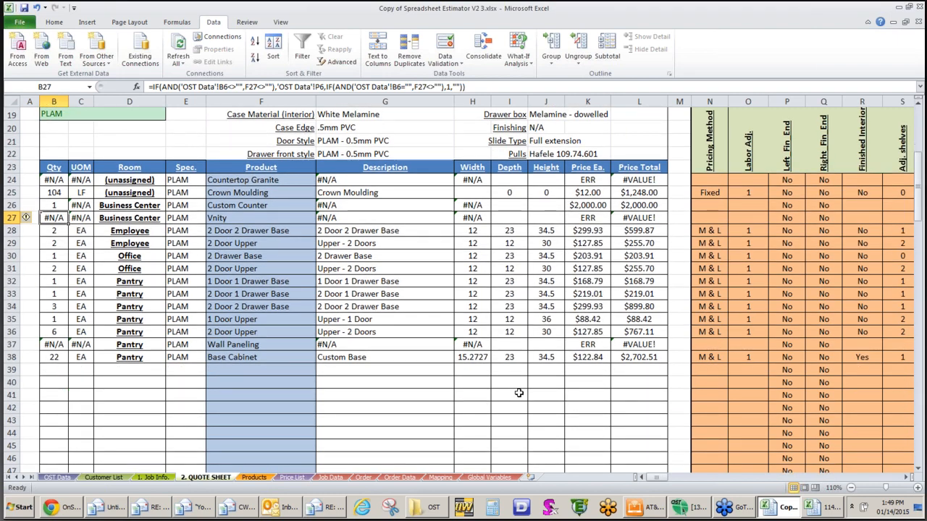
pyautogui.scroll(3, 503, 384)
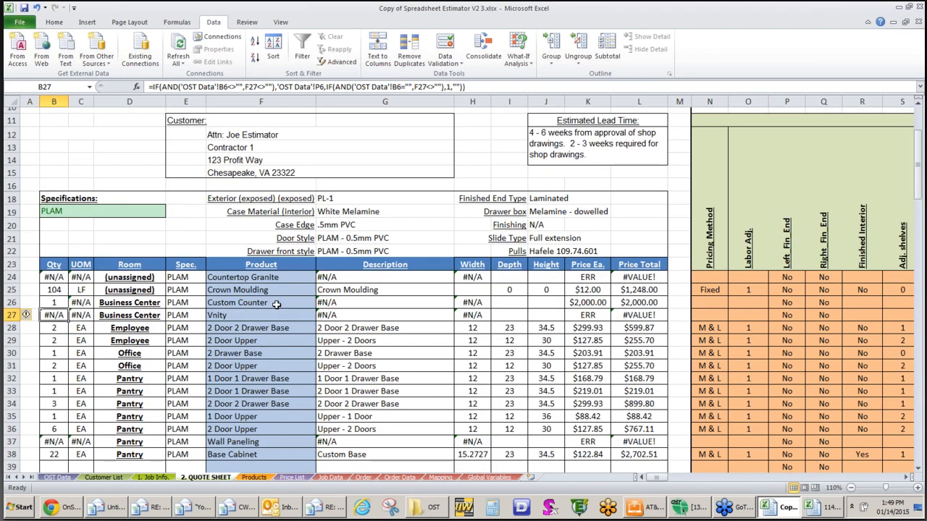
pyautogui.scroll(-1, 276, 304)
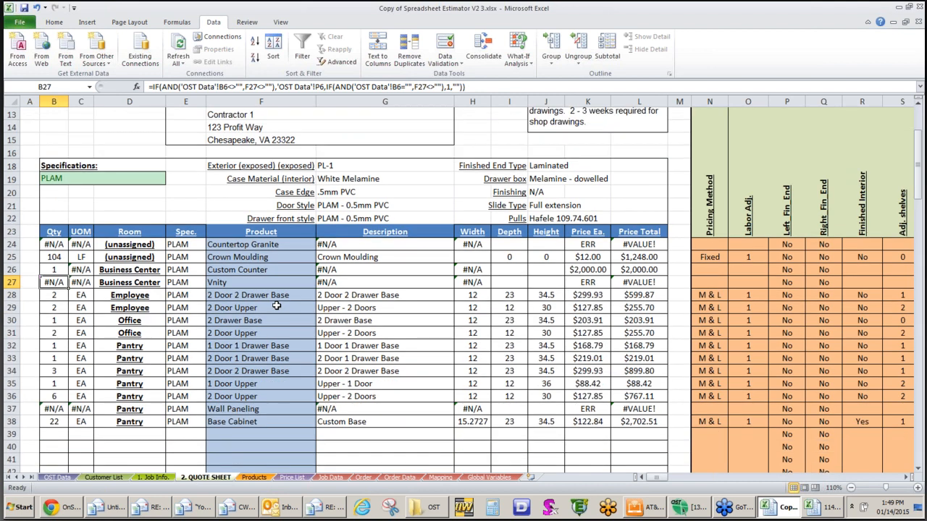
pyautogui.scroll(-4, 276, 306)
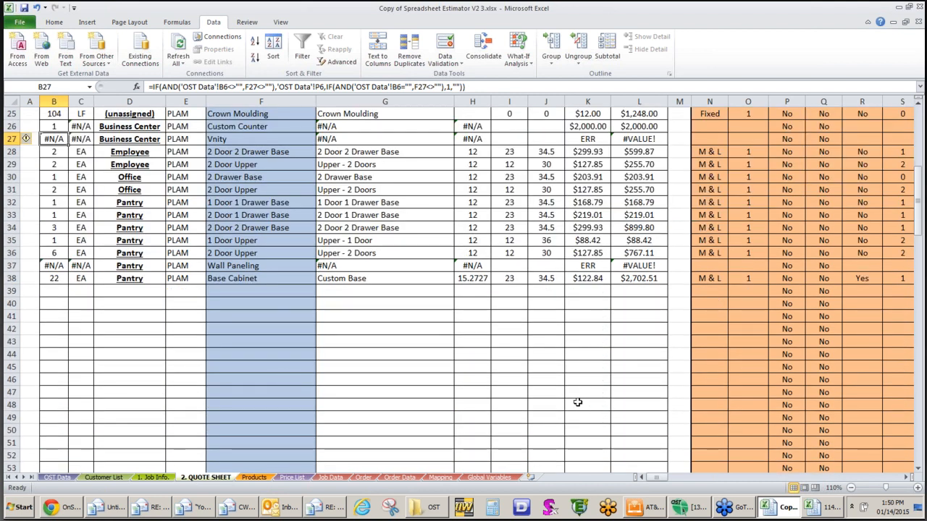
# Switch to On-Screen Takeoff and display the 25 - First Floor plan image of the January Webcast bid
pyautogui.click(696, 509)
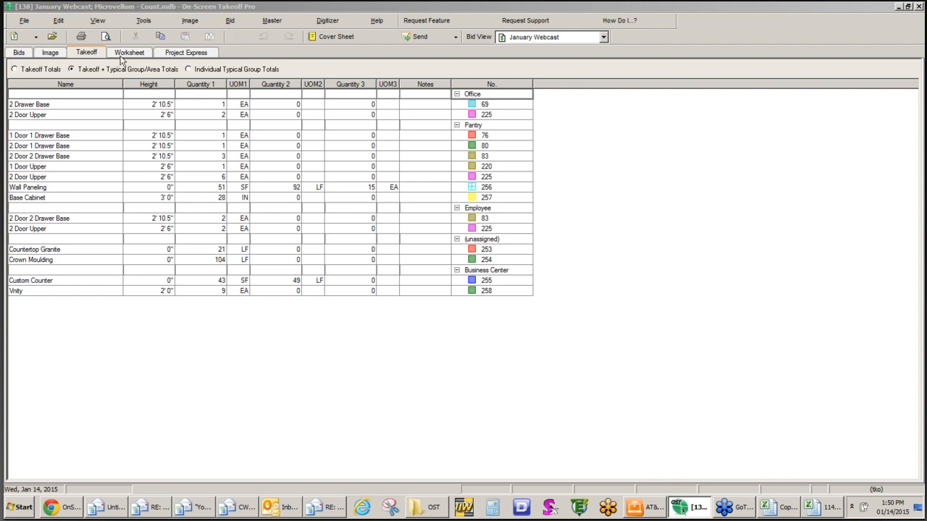
pyautogui.click(50, 54)
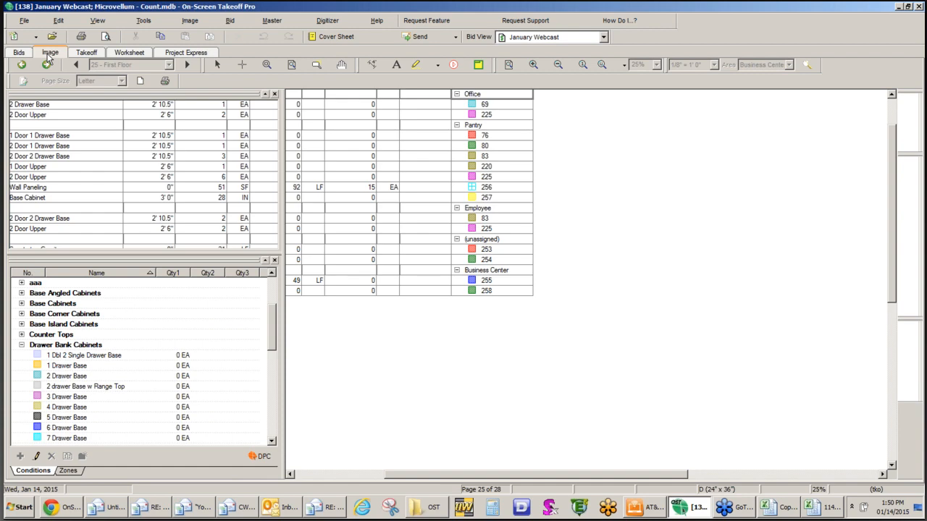
pyautogui.click(49, 53)
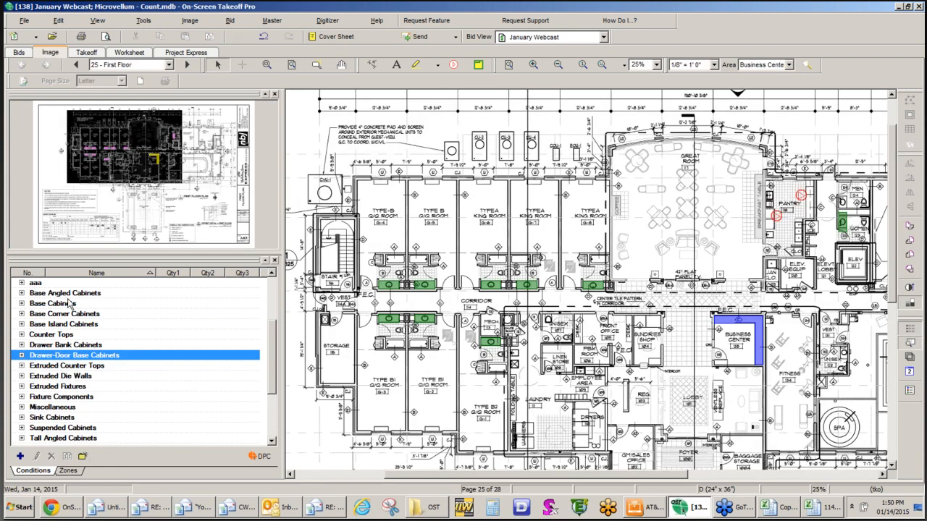
# Expand the Base Angled Cabinets, Base Cabinets and Base Corner Cabinets condition groups and look through the rest of the conditions list
pyautogui.click(22, 294)
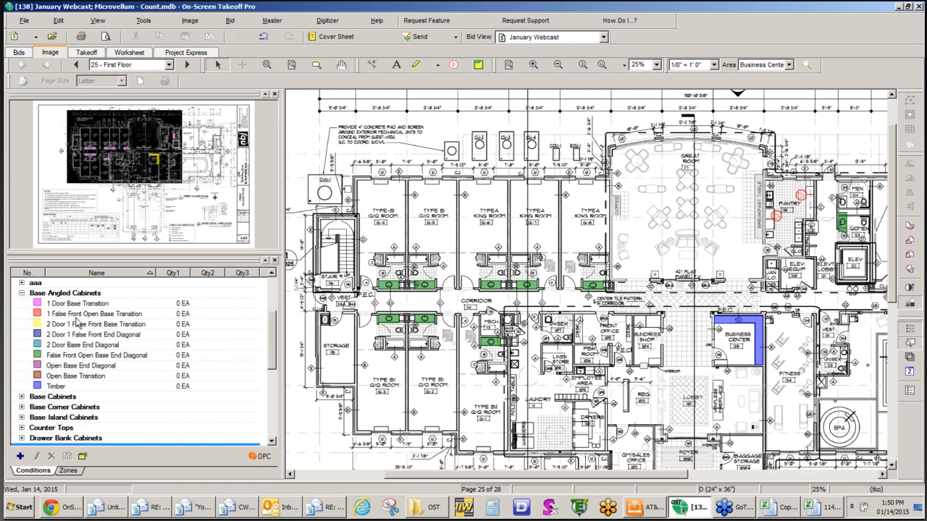
pyautogui.click(21, 396)
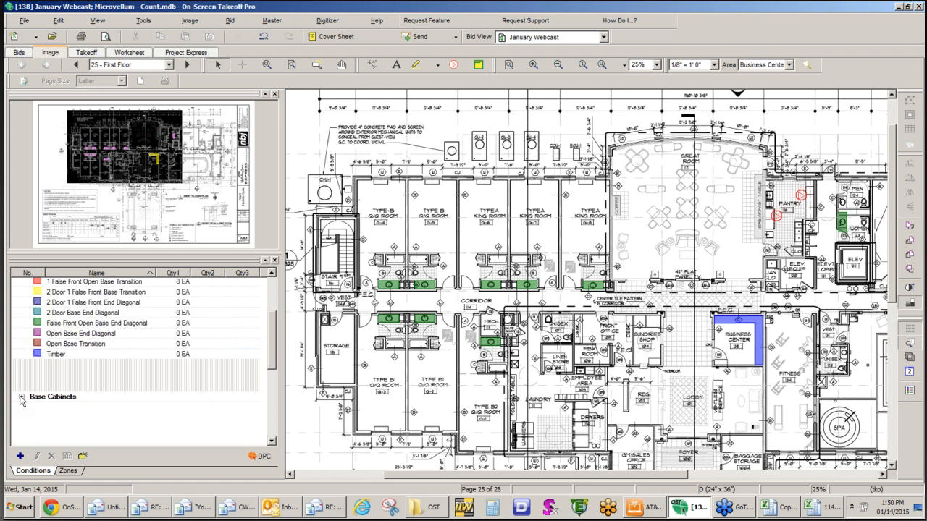
pyautogui.scroll(-2, 24, 381)
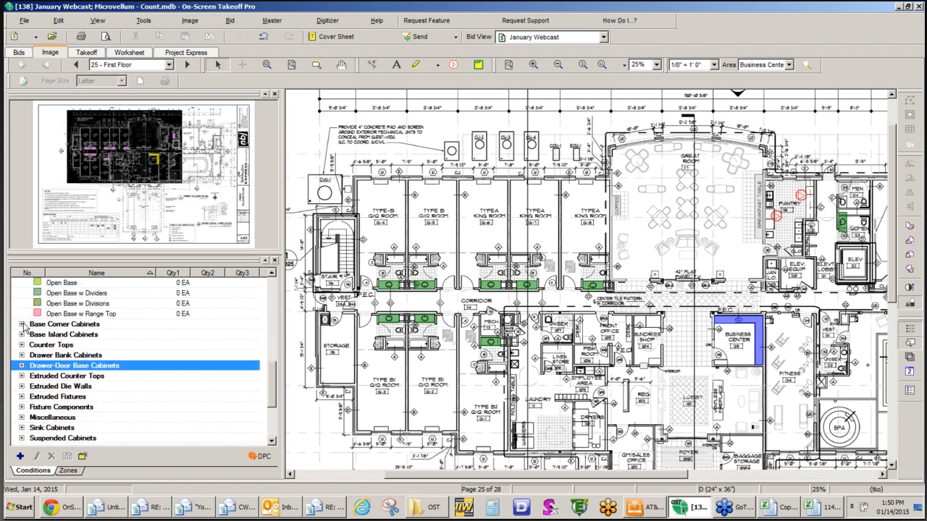
pyautogui.click(22, 325)
pyautogui.scroll(-5, 23, 311)
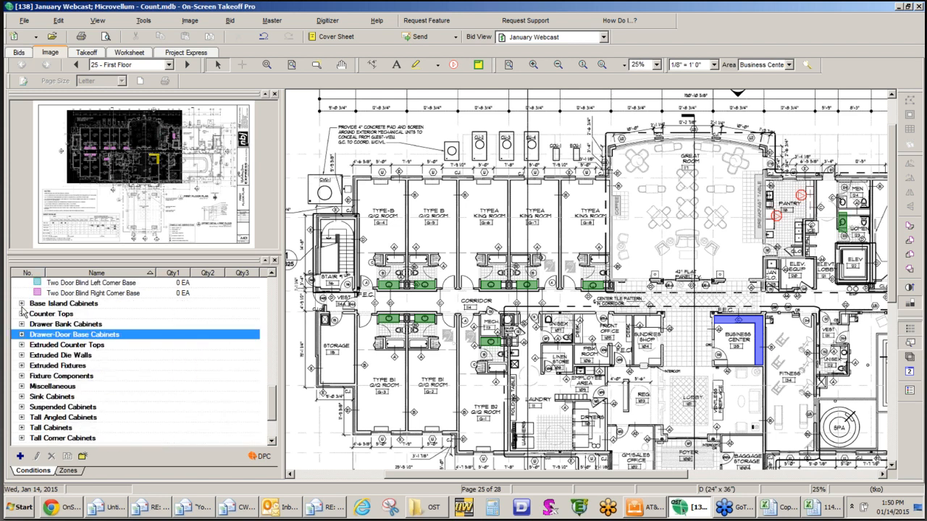
pyautogui.scroll(-2, 24, 309)
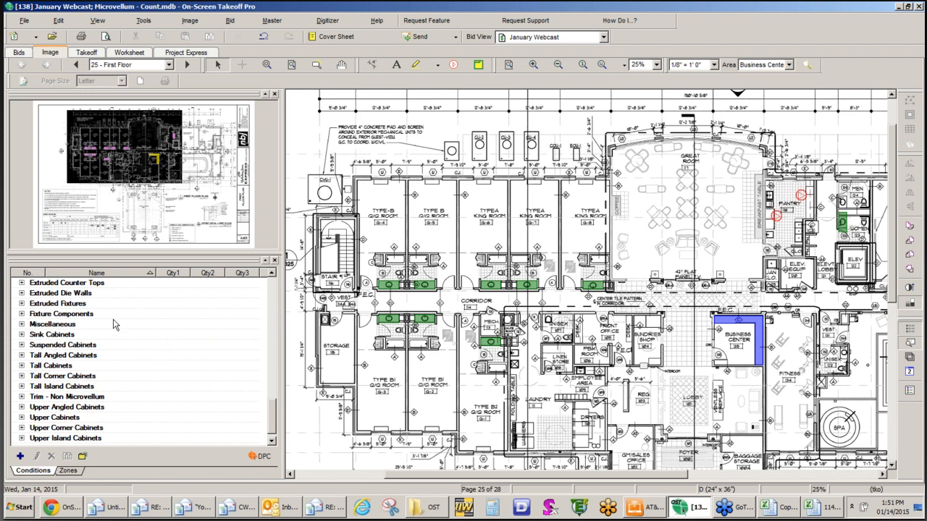
pyautogui.scroll(-1, 113, 324)
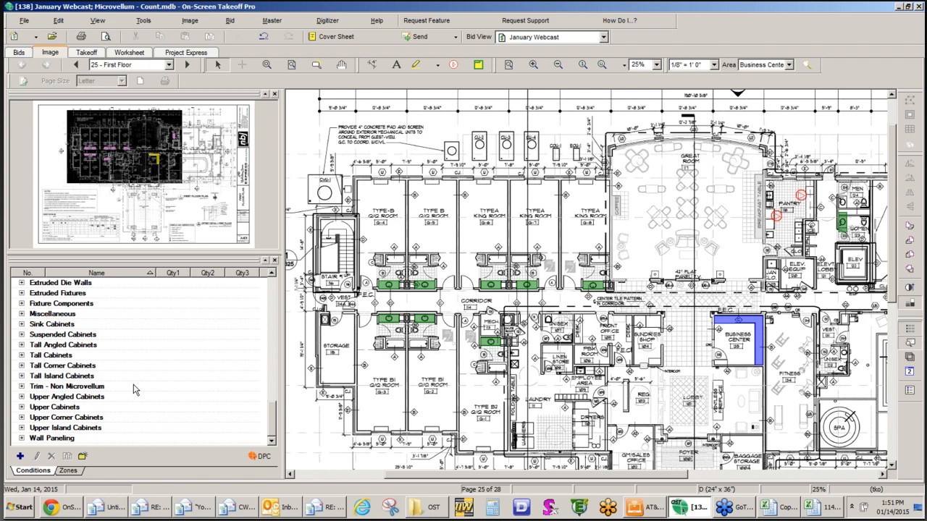
# Expand the Tall Cabinets condition group, examine its cabinet types and collapse the group again
pyautogui.click(22, 355)
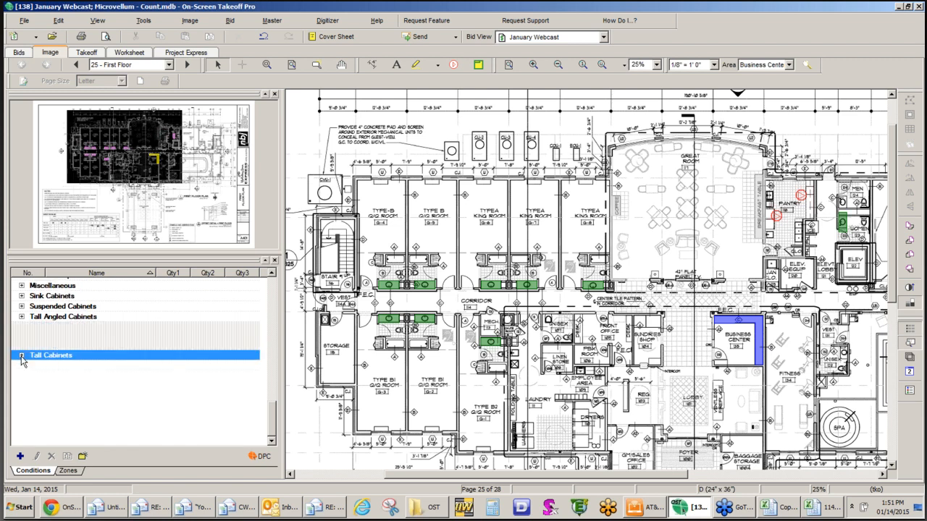
pyautogui.scroll(-3, 108, 324)
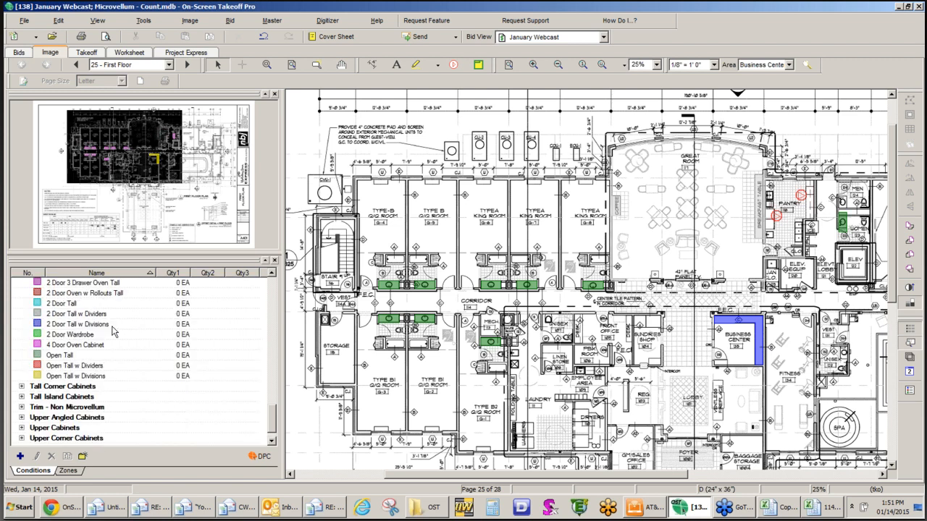
pyautogui.scroll(4, 123, 328)
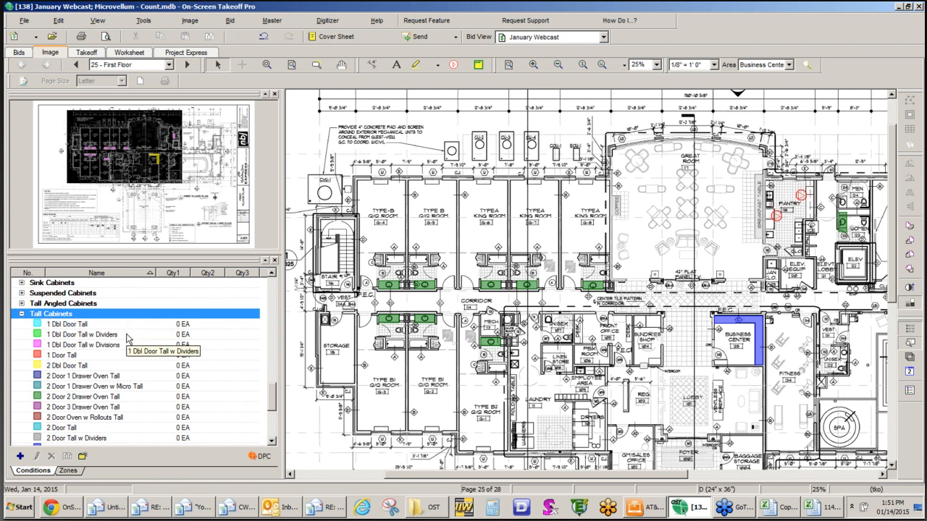
pyautogui.click(22, 313)
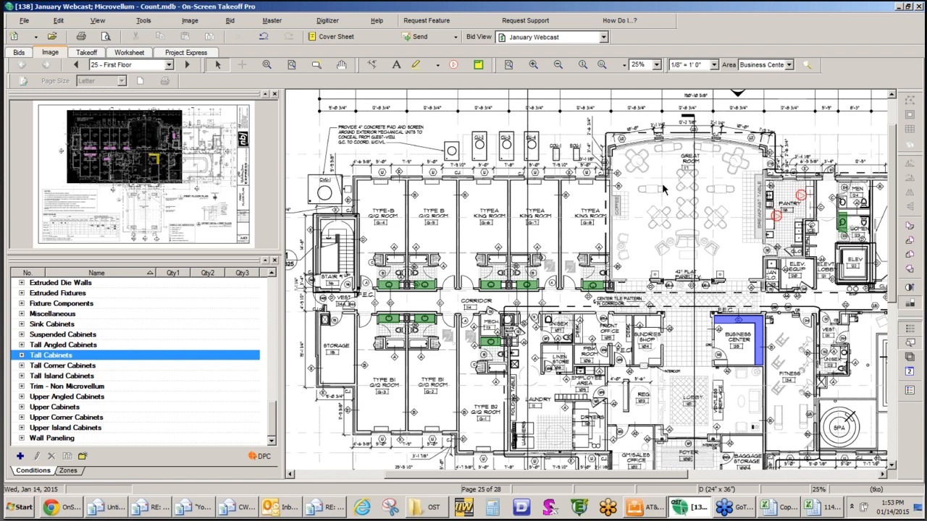
pyautogui.click(746, 201)
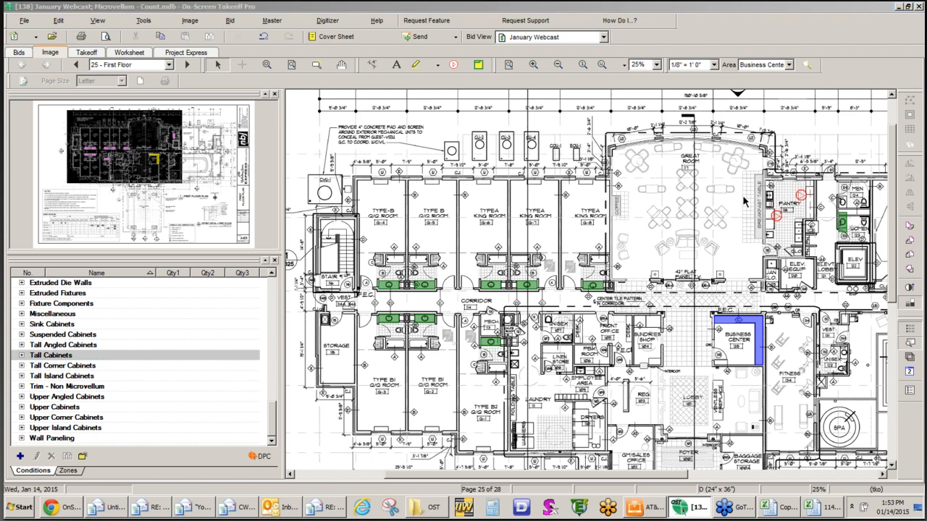